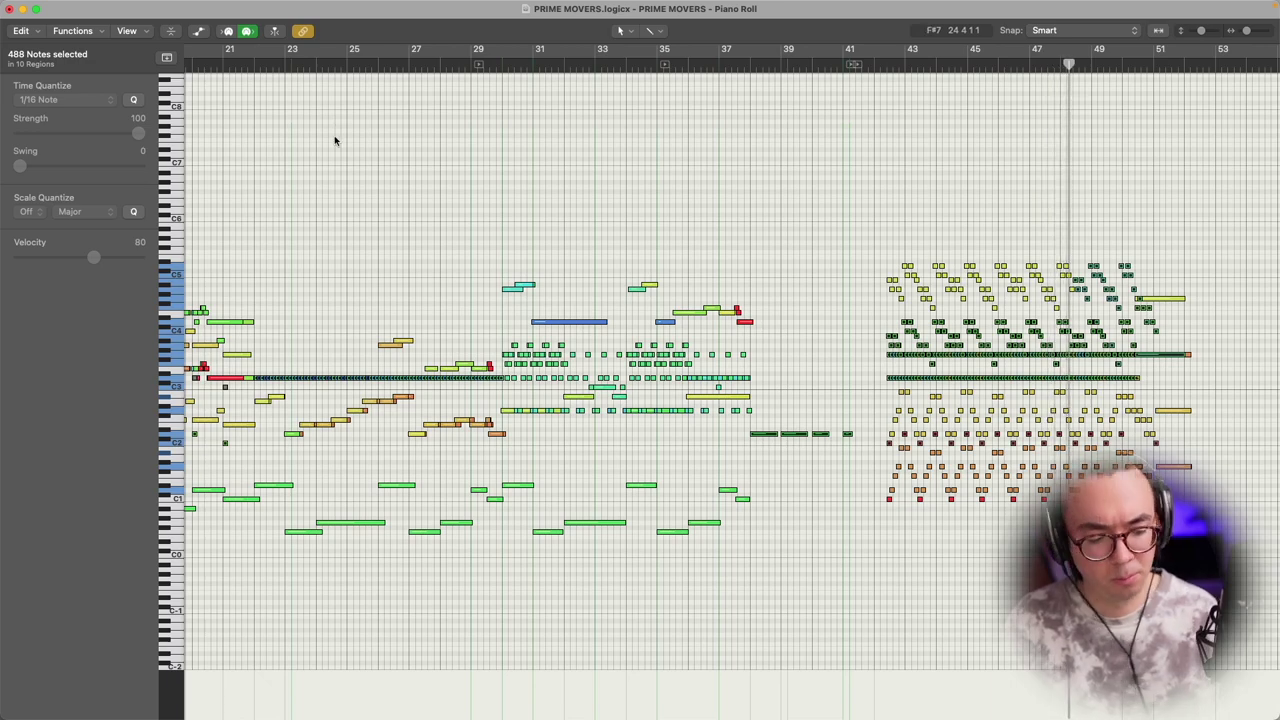
Step: Hide the sound library and show the inspector for the Str Sketch track
key("cmd+Down")
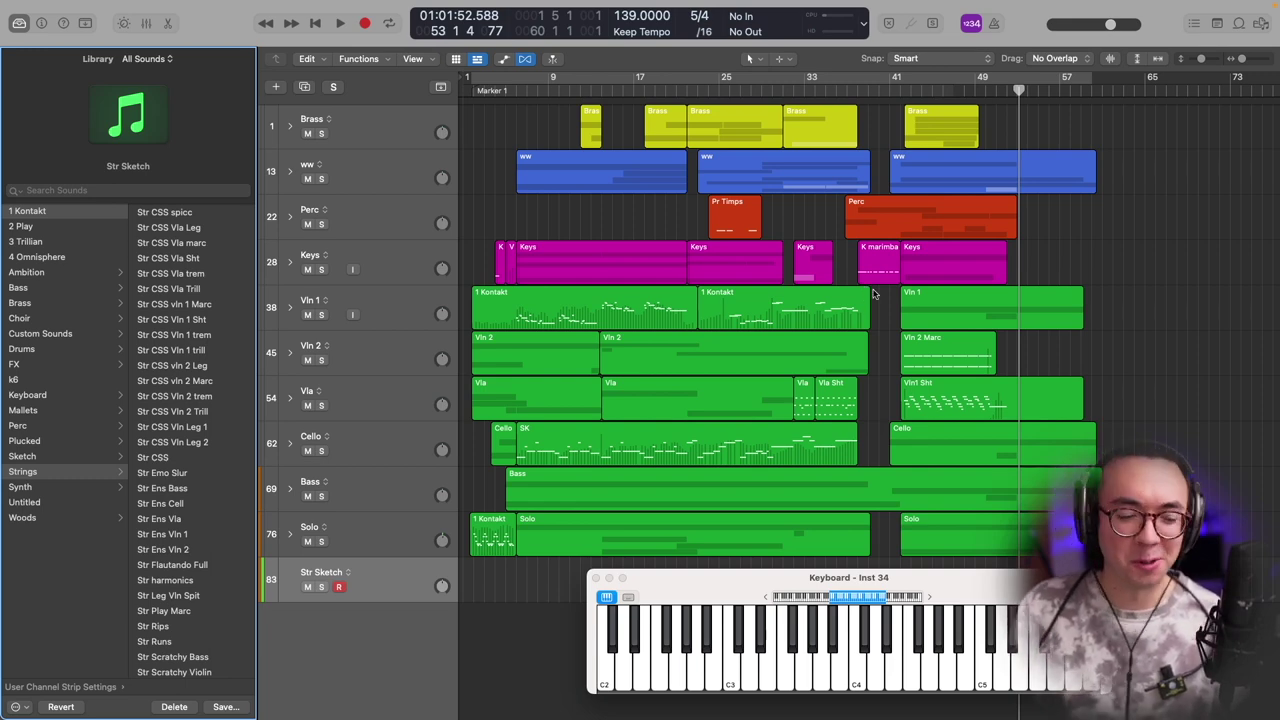
key("y")
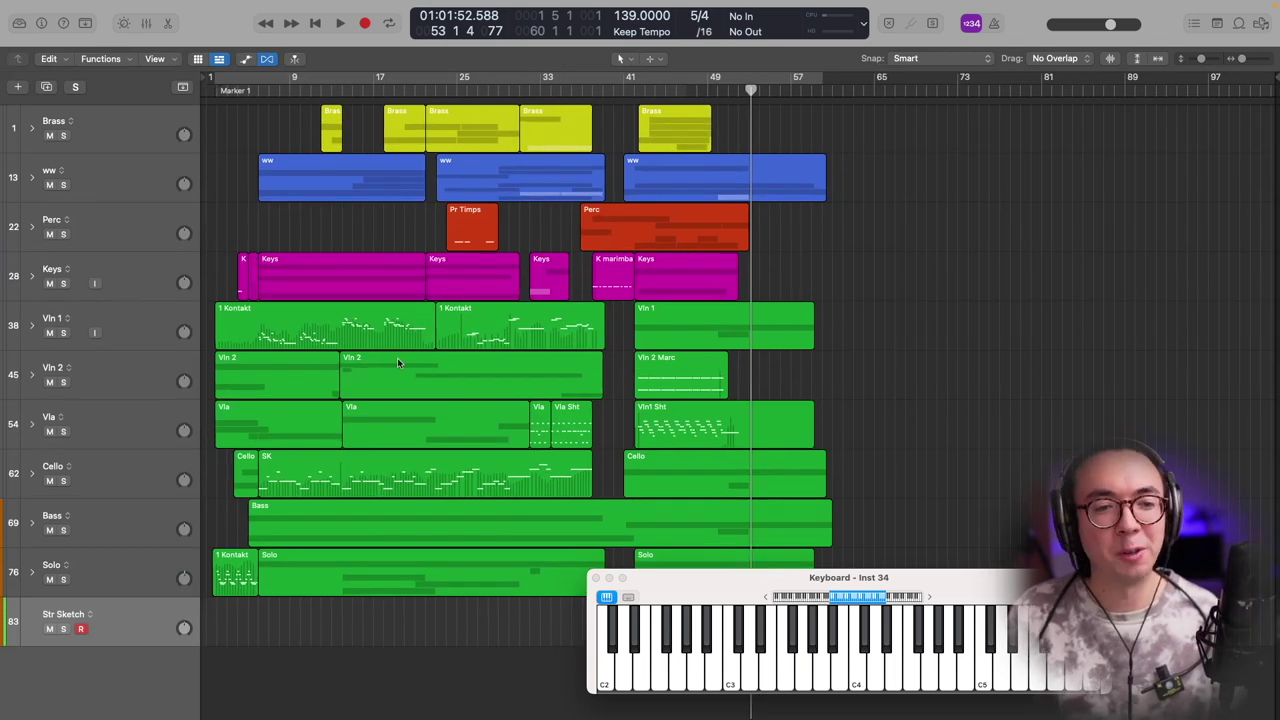
key("i")
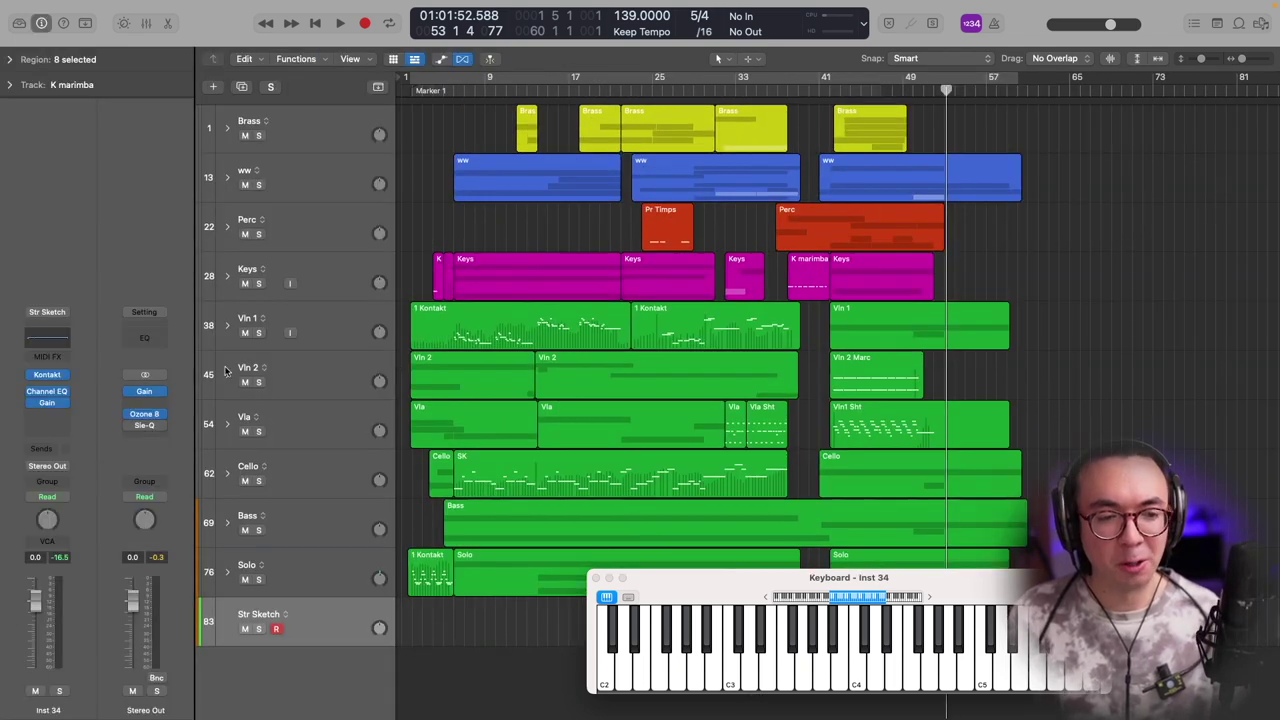
Step: Look through the patches loaded in the Str Sketch track's Kontakt instrument and close the plug-in window
left_click(47, 374)
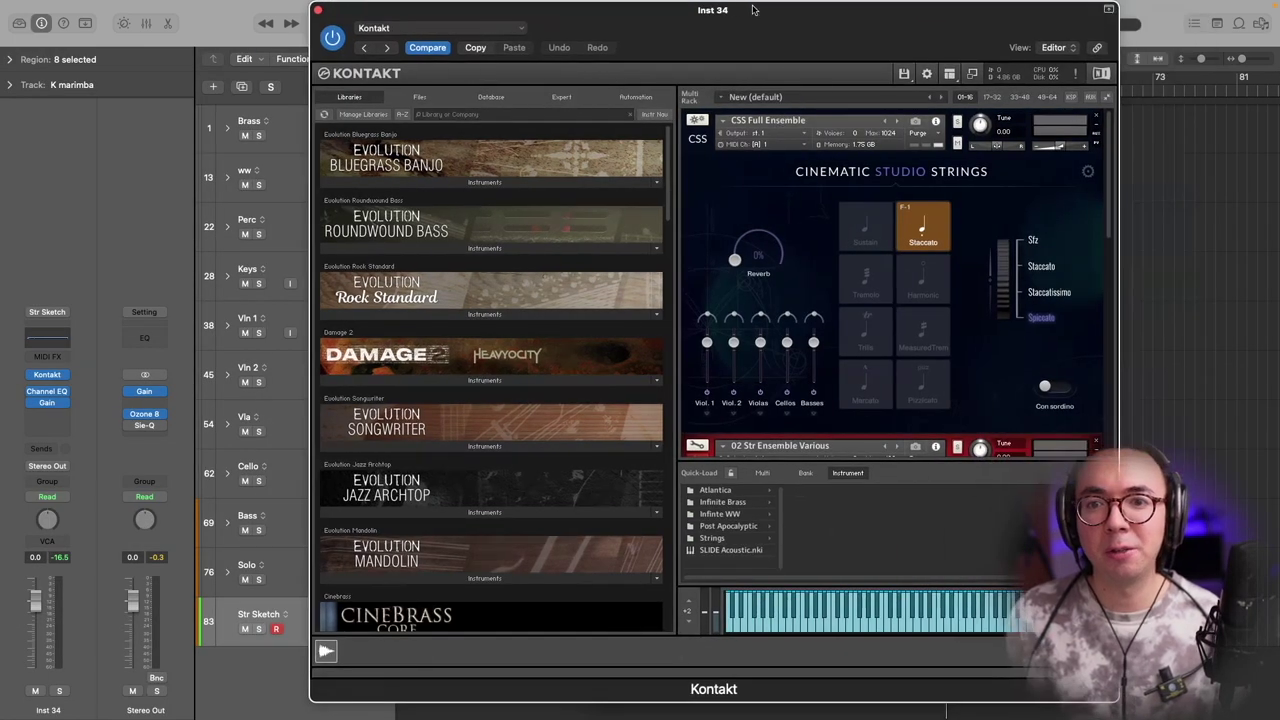
scroll(889, 203, "down", 10)
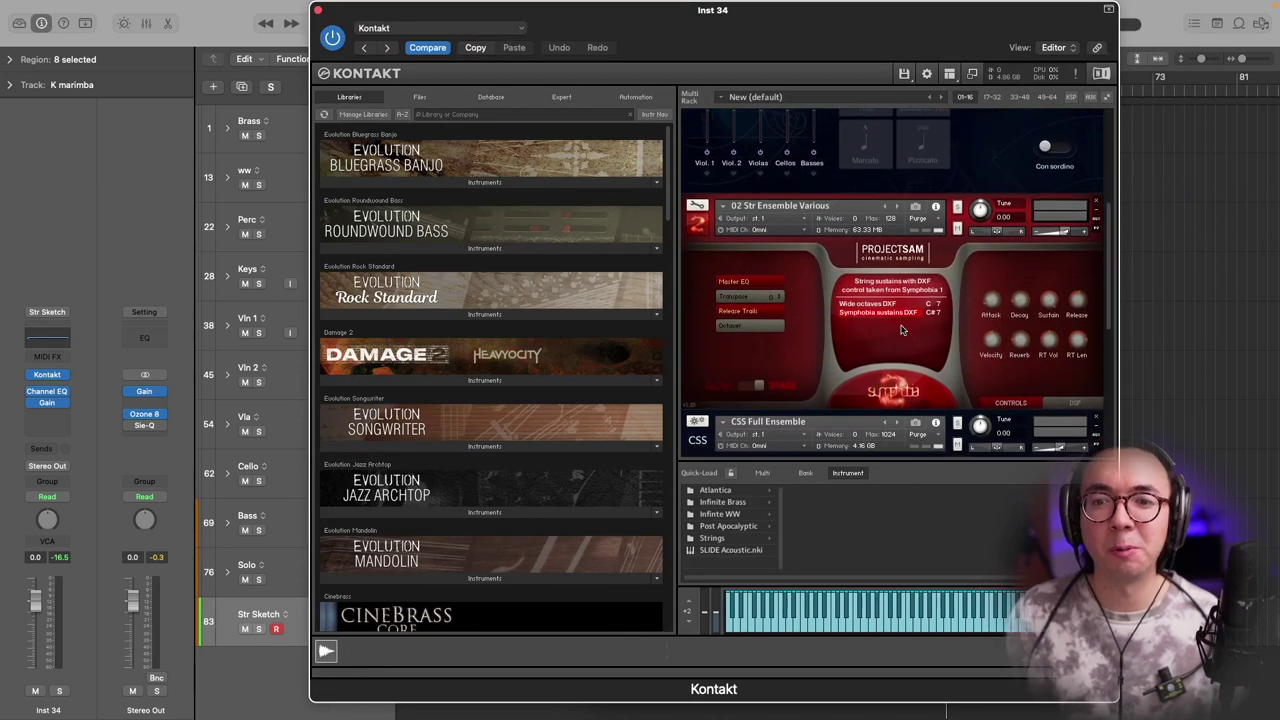
scroll(900, 327, "down", 5)
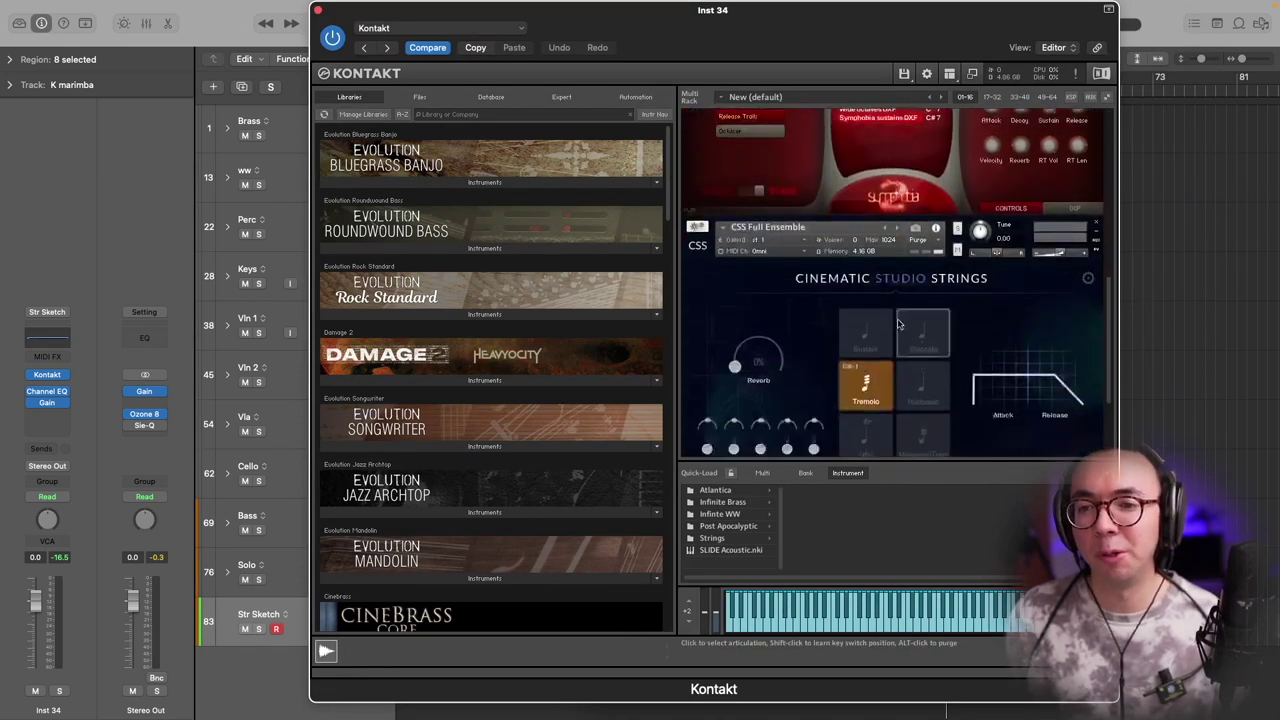
scroll(900, 322, "down", 8)
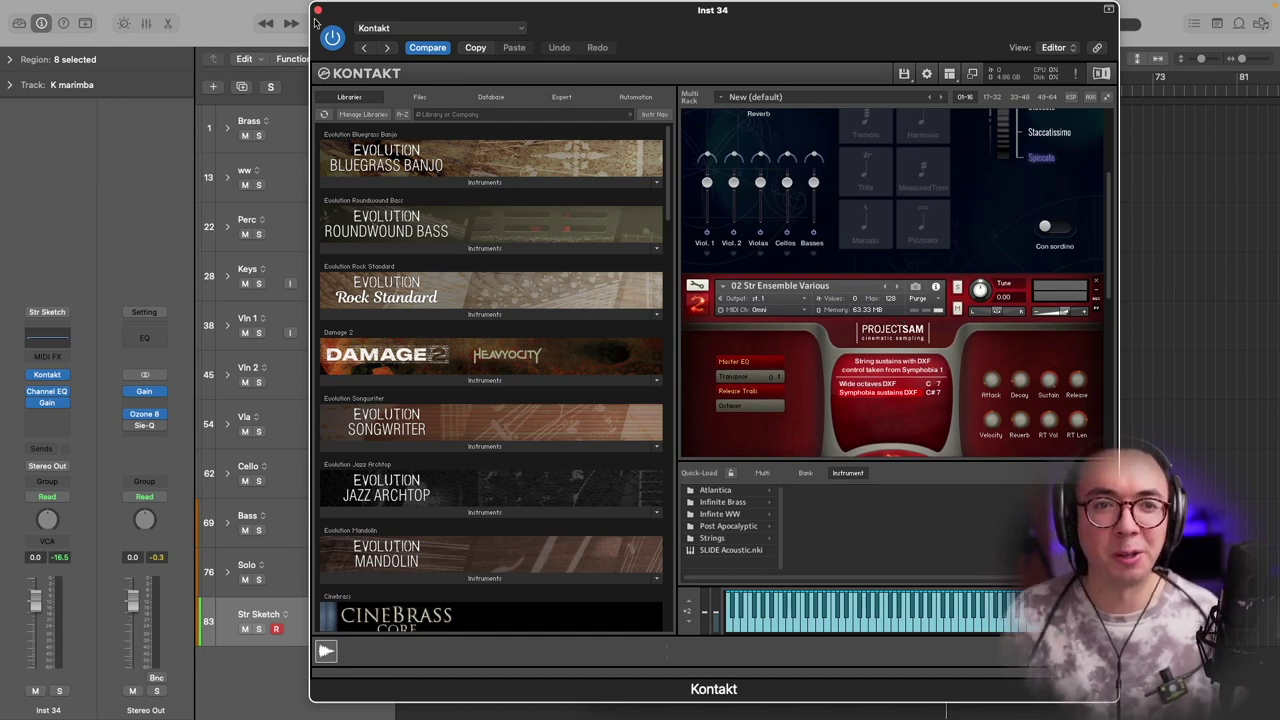
key("super+w")
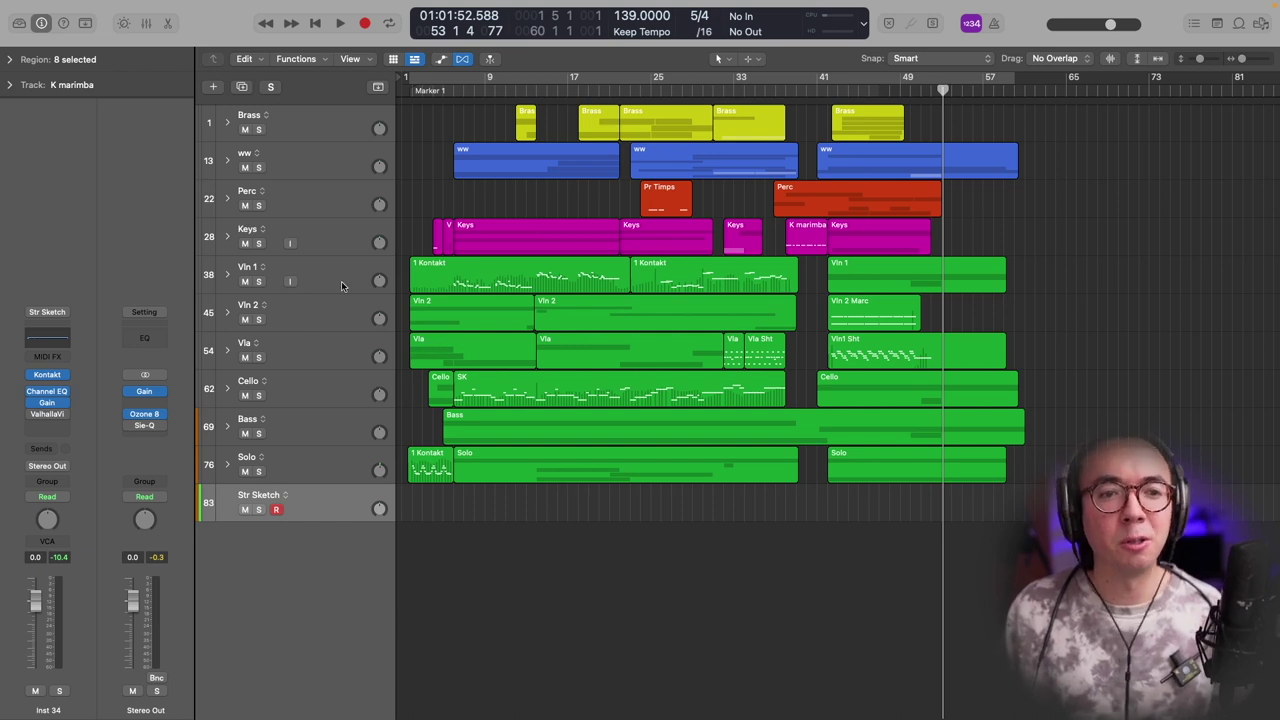
Step: Expand the Vln 1 and Vln 2 track stacks to show their articulation tracks
key("super+Down")
left_click(228, 302)
scroll(277, 312, "down", 5)
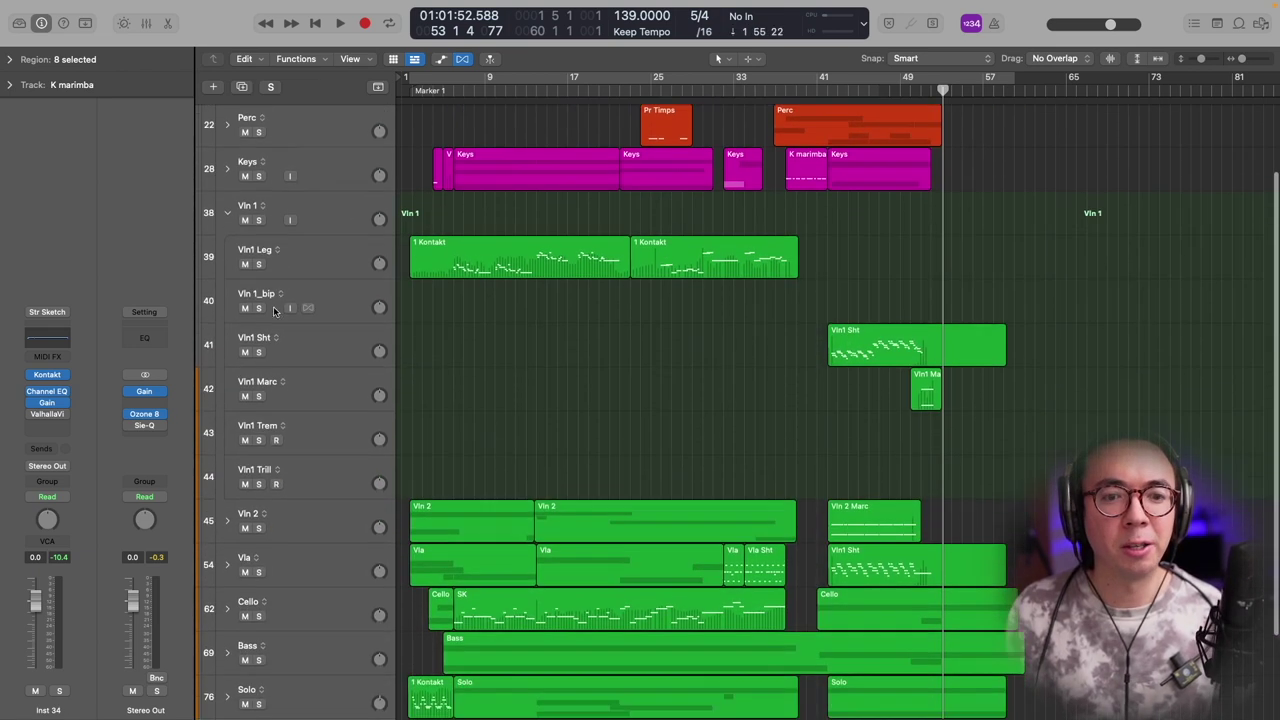
left_click(228, 436)
scroll(323, 412, "down", 2)
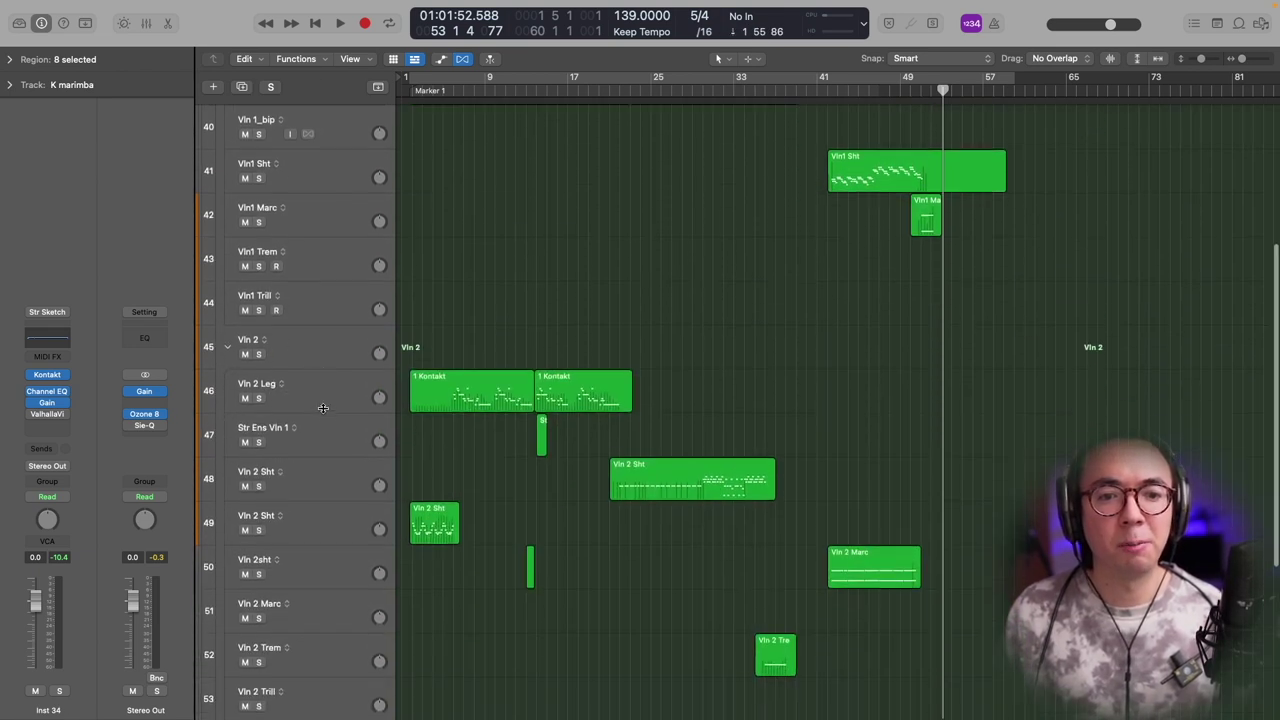
Step: Reduce the track height in the arrangement and expand the Vla track stack
key("super+Up")
key("super+Up")
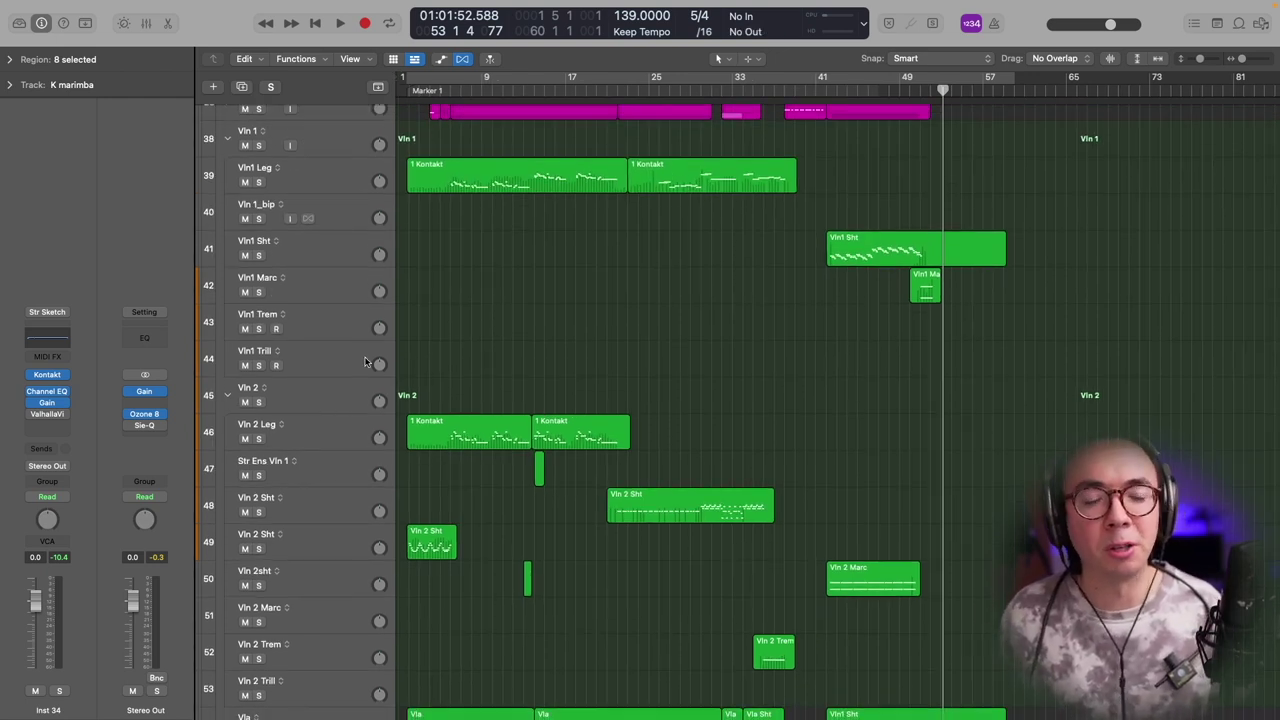
key("super+Up")
scroll(441, 303, "down", 3)
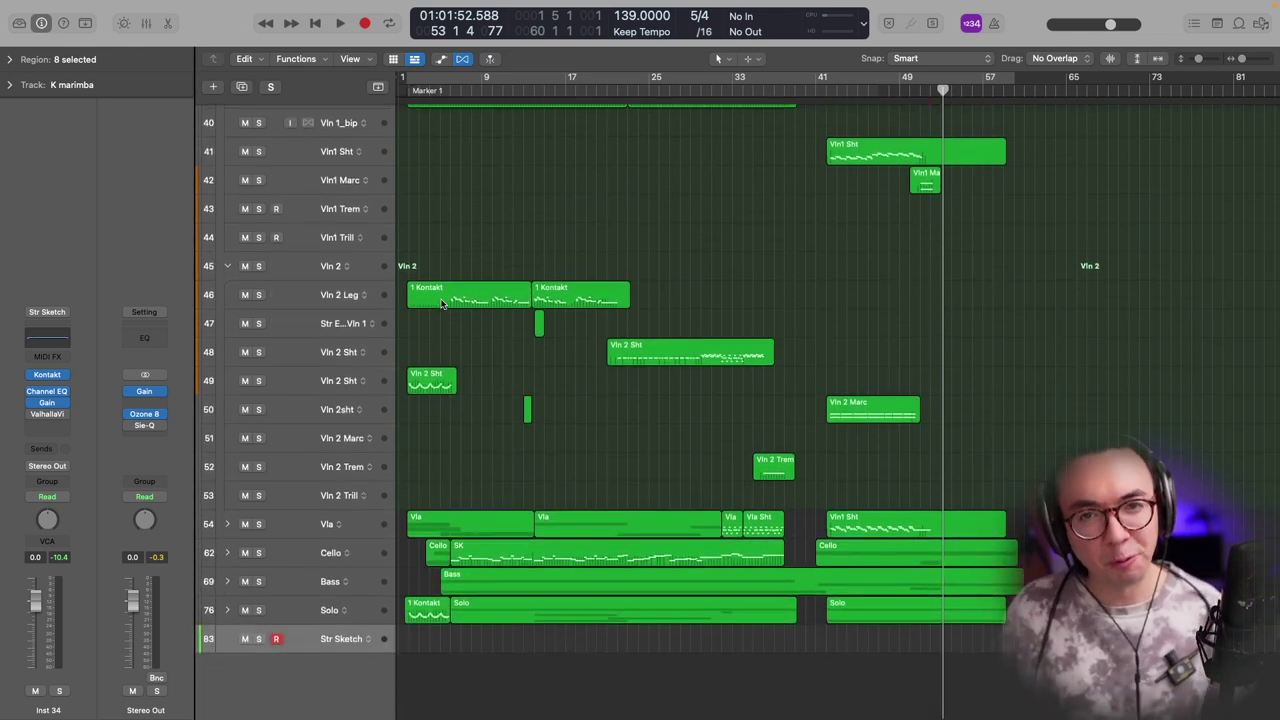
left_click(227, 523)
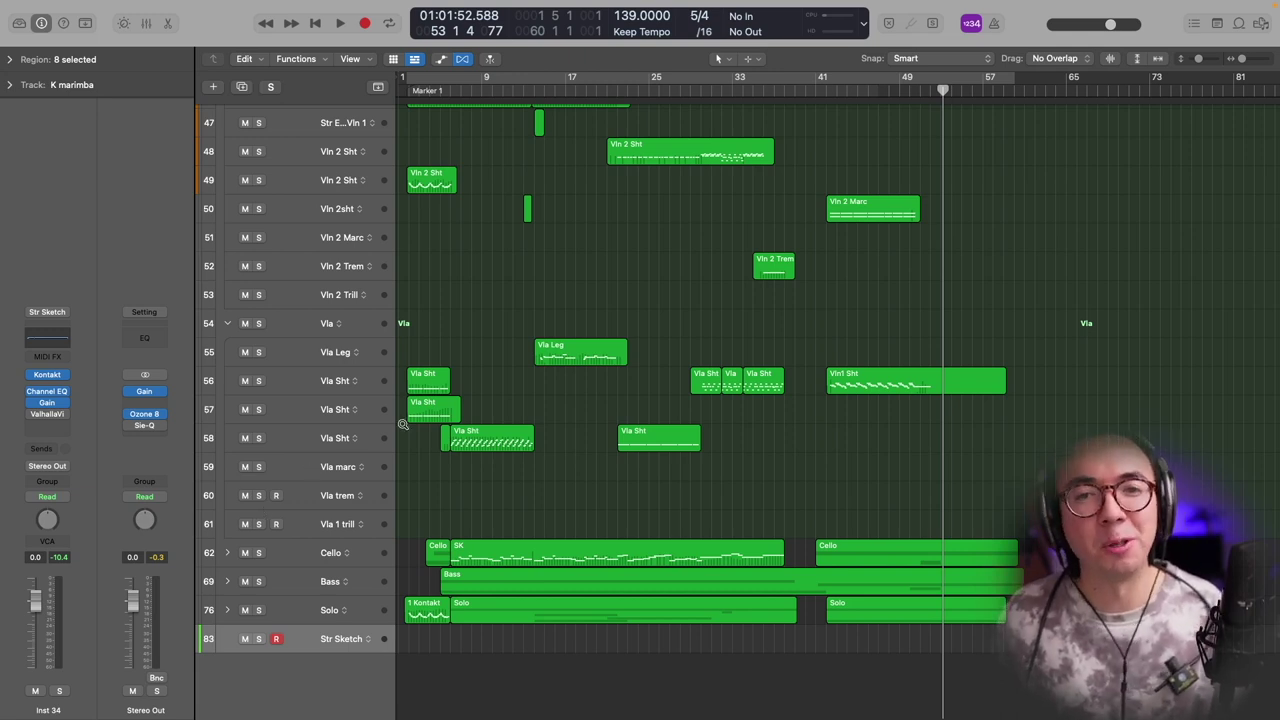
scroll(401, 428, "down", 3)
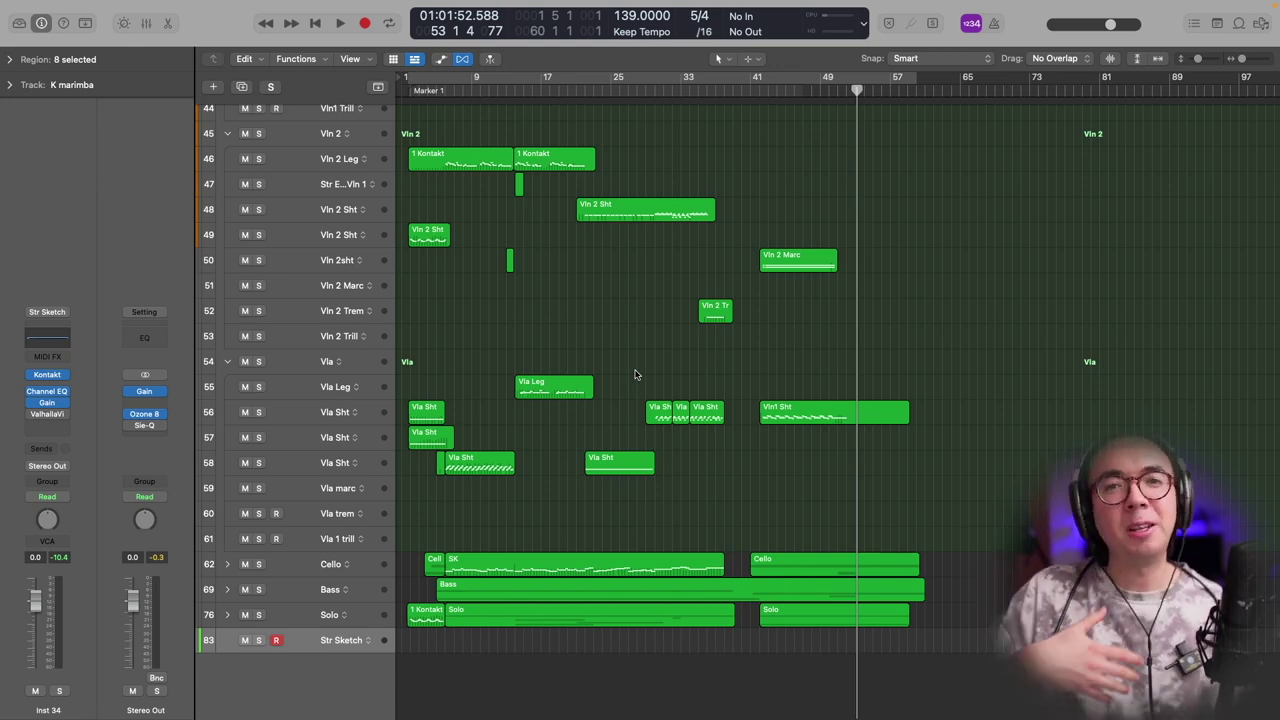
Step: Examine the Vln1 Leg notes and modulation curve from bar 6 onward in the piano roll, and return to the Pointer tool
key("z")
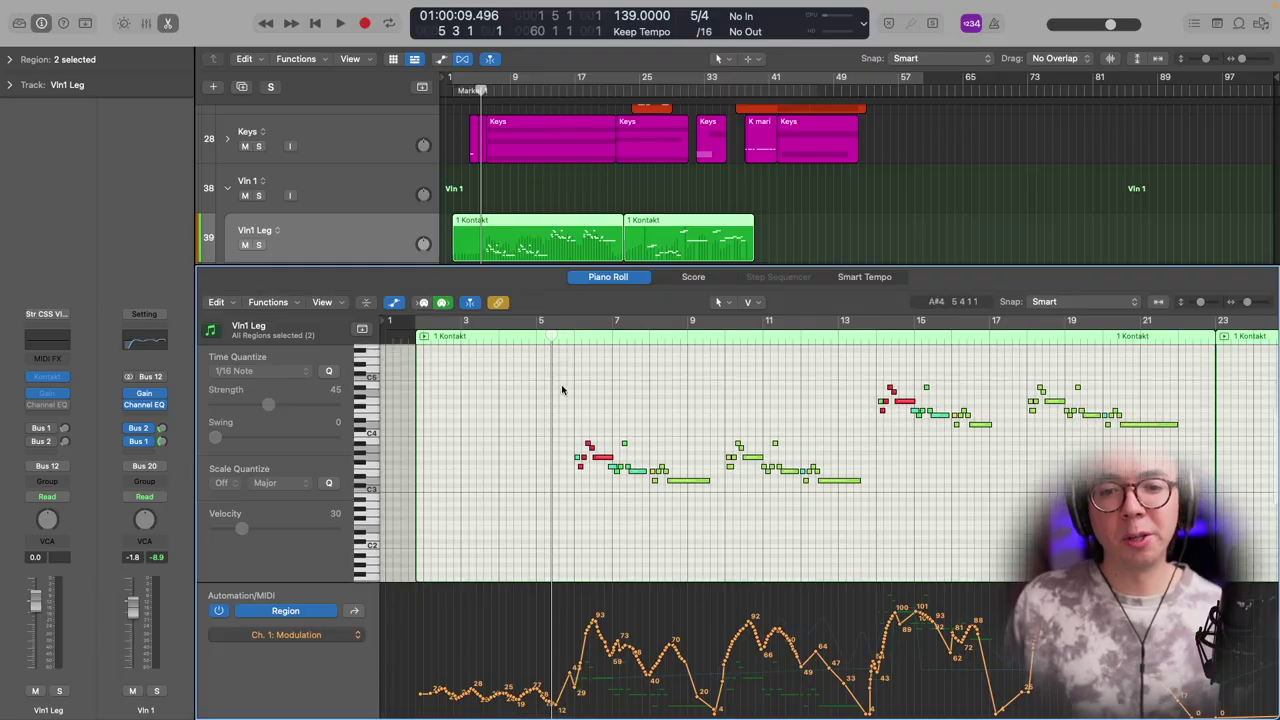
scroll(562, 390, "down", 5)
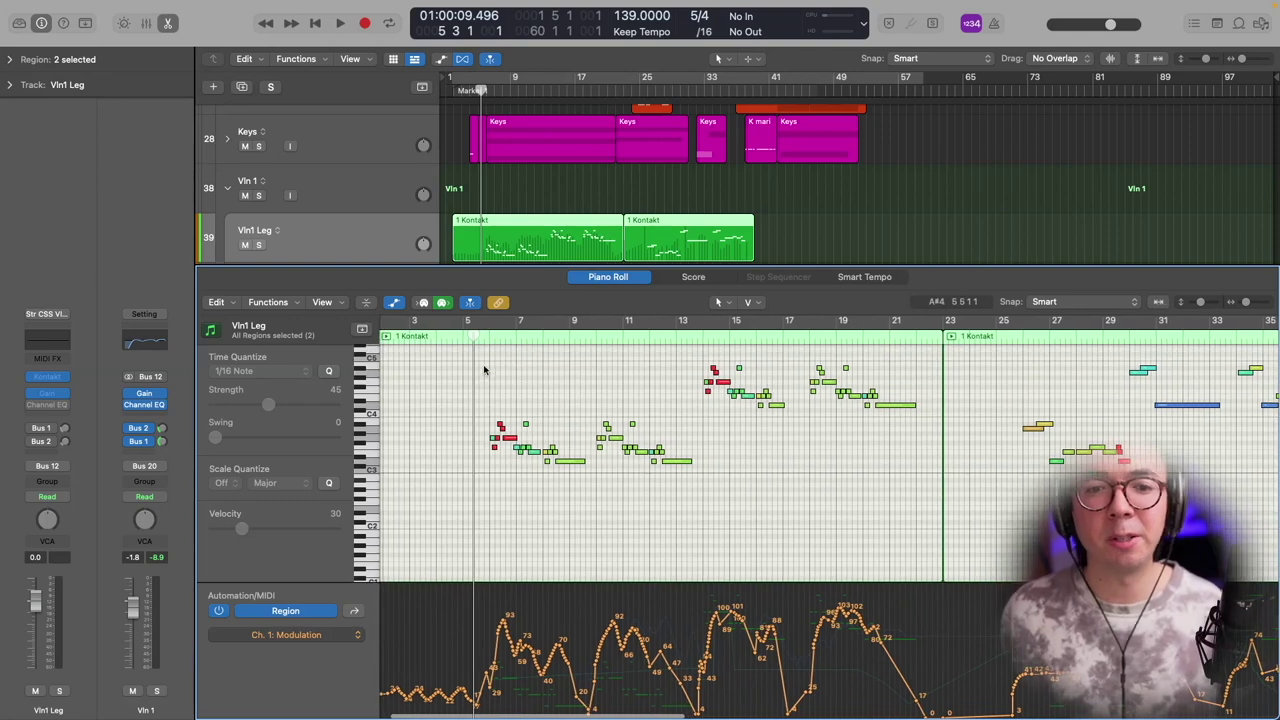
scroll(505, 375, "up", 5)
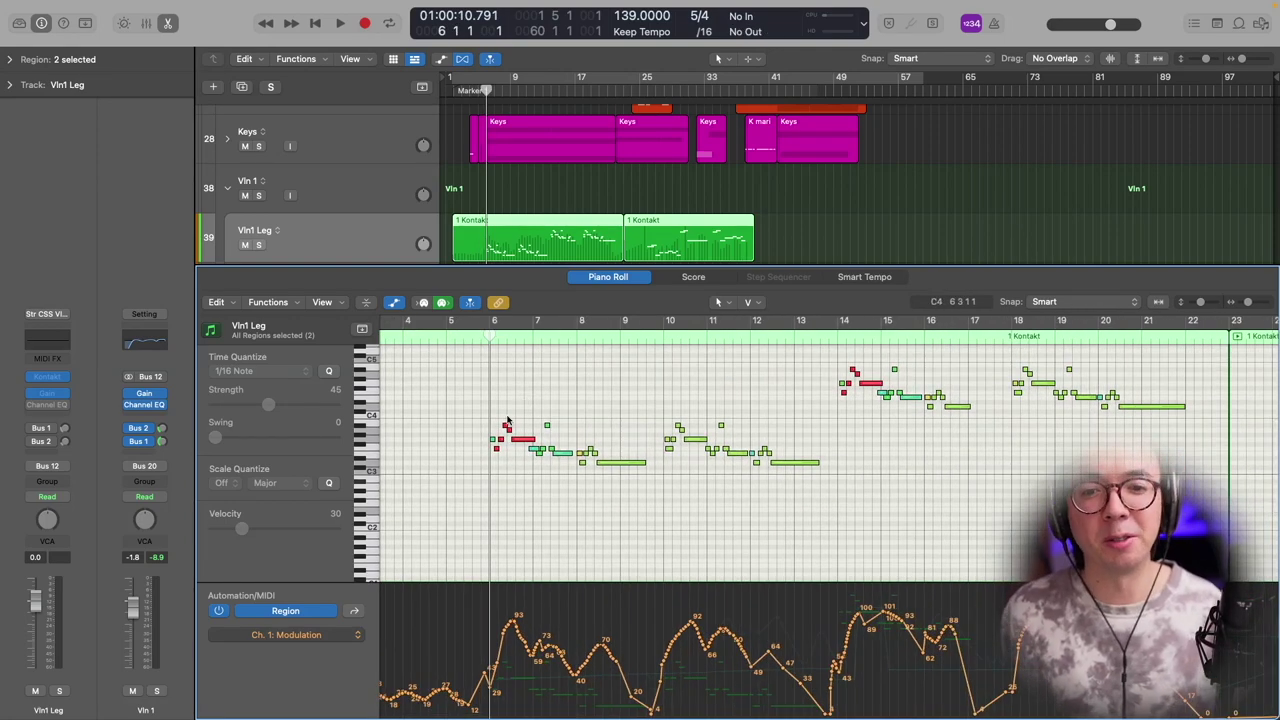
scroll(515, 410, "up", 2)
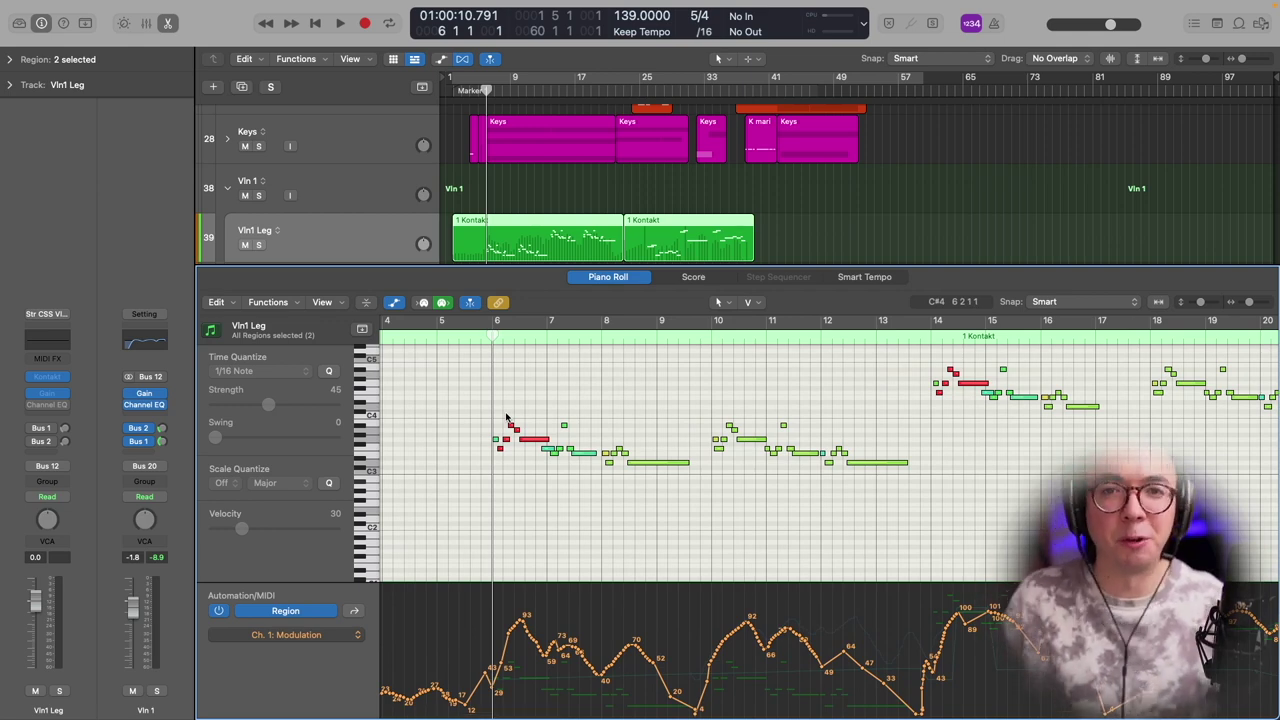
scroll(506, 417, "up", 4)
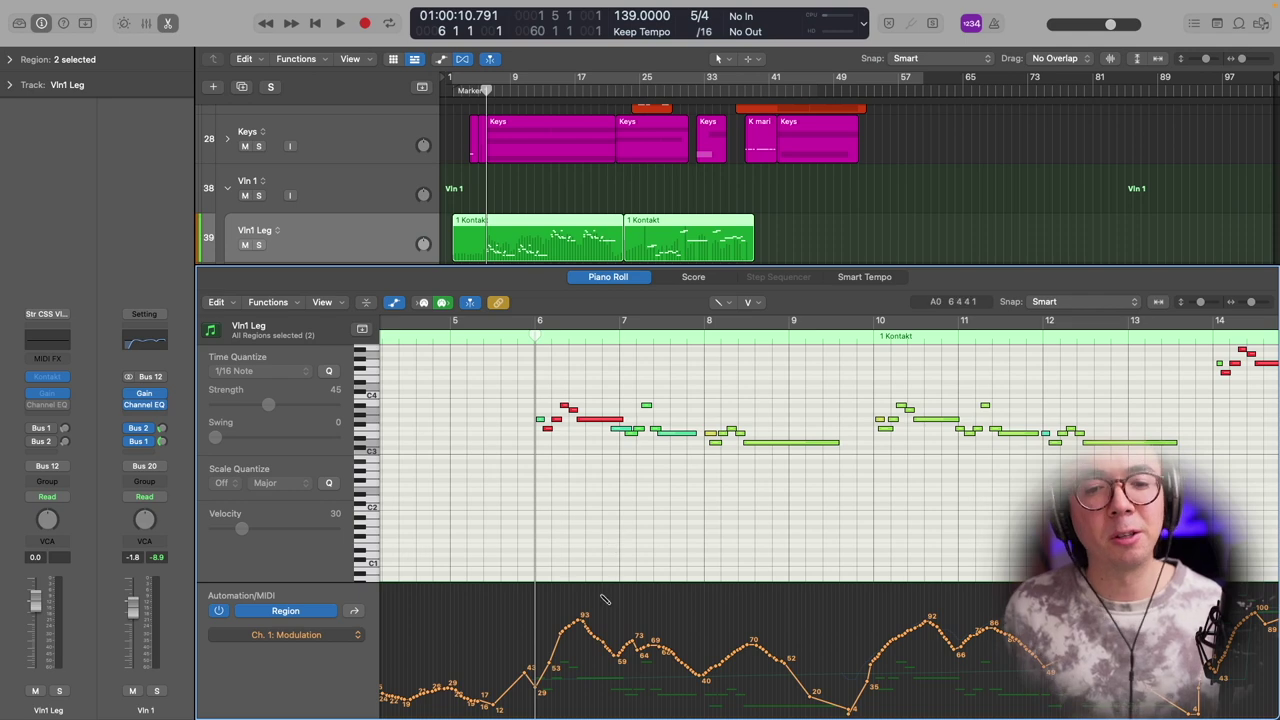
scroll(622, 608, "right", 3)
scroll(622, 608, "right", 1)
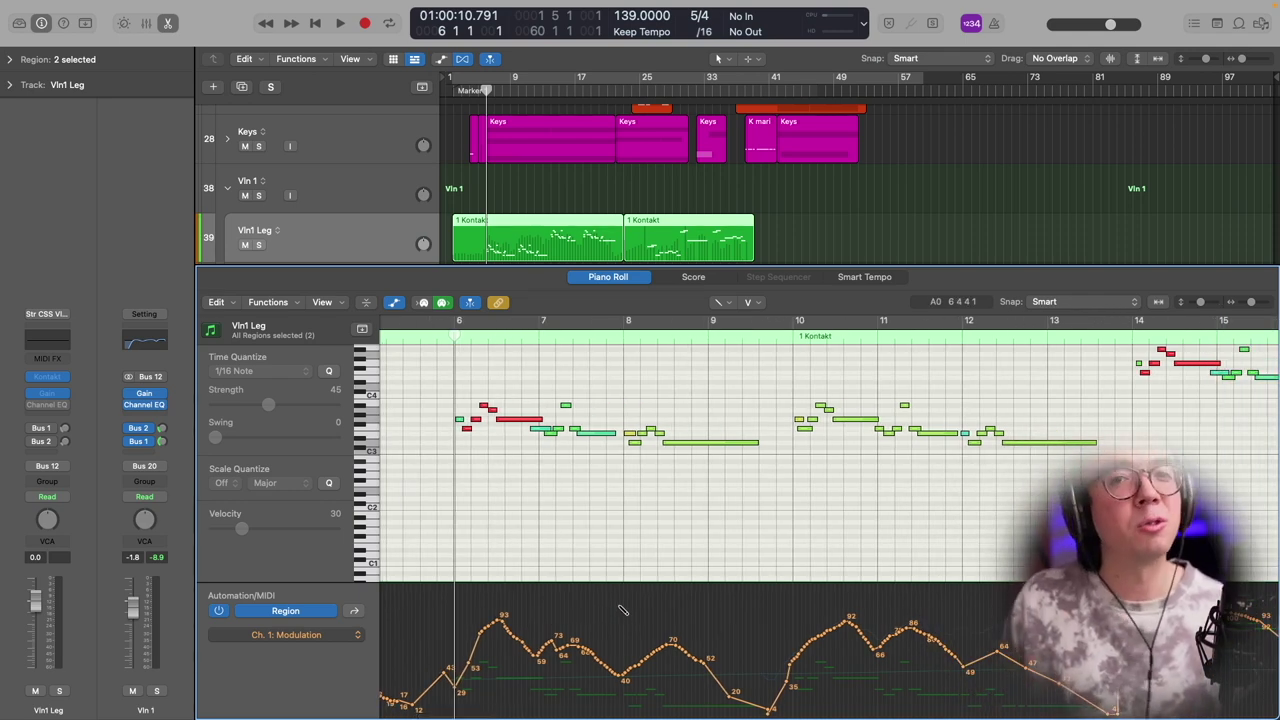
key("t")
left_click(635, 496)
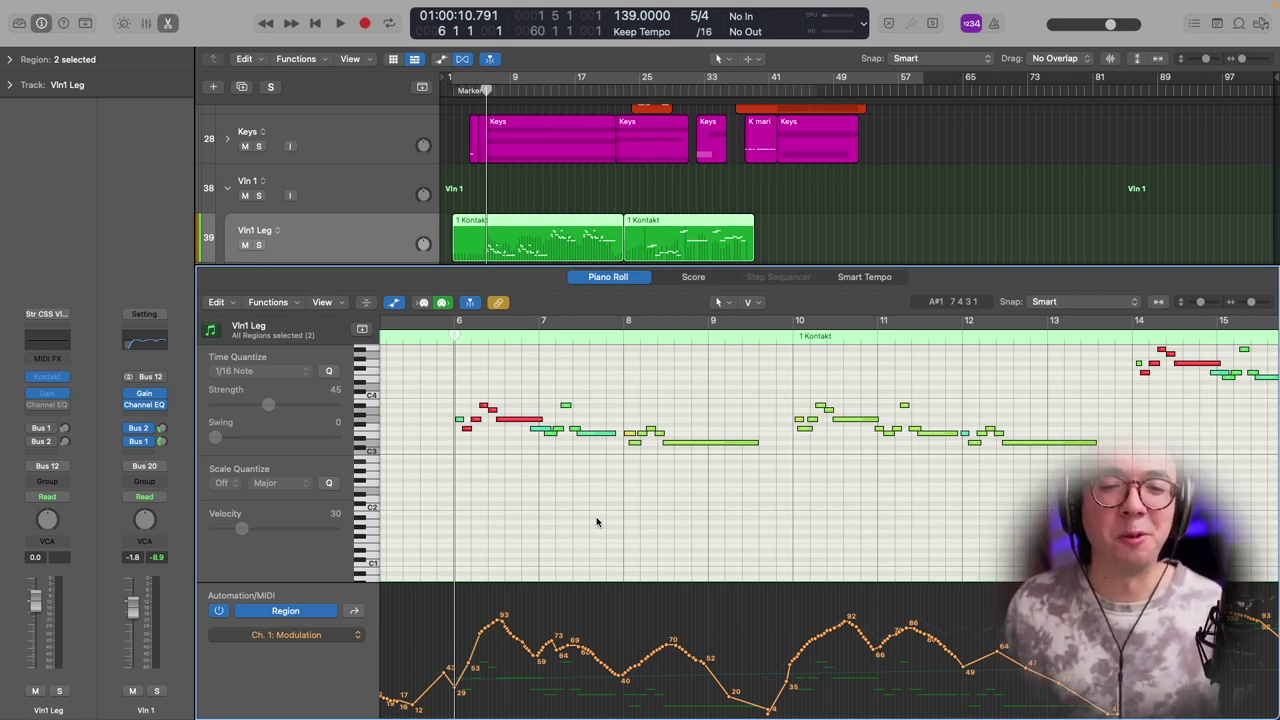
Step: Play the Vln1 Leg passage both soloed and with the full arrangement, and stop playback
key("s")
key("space")
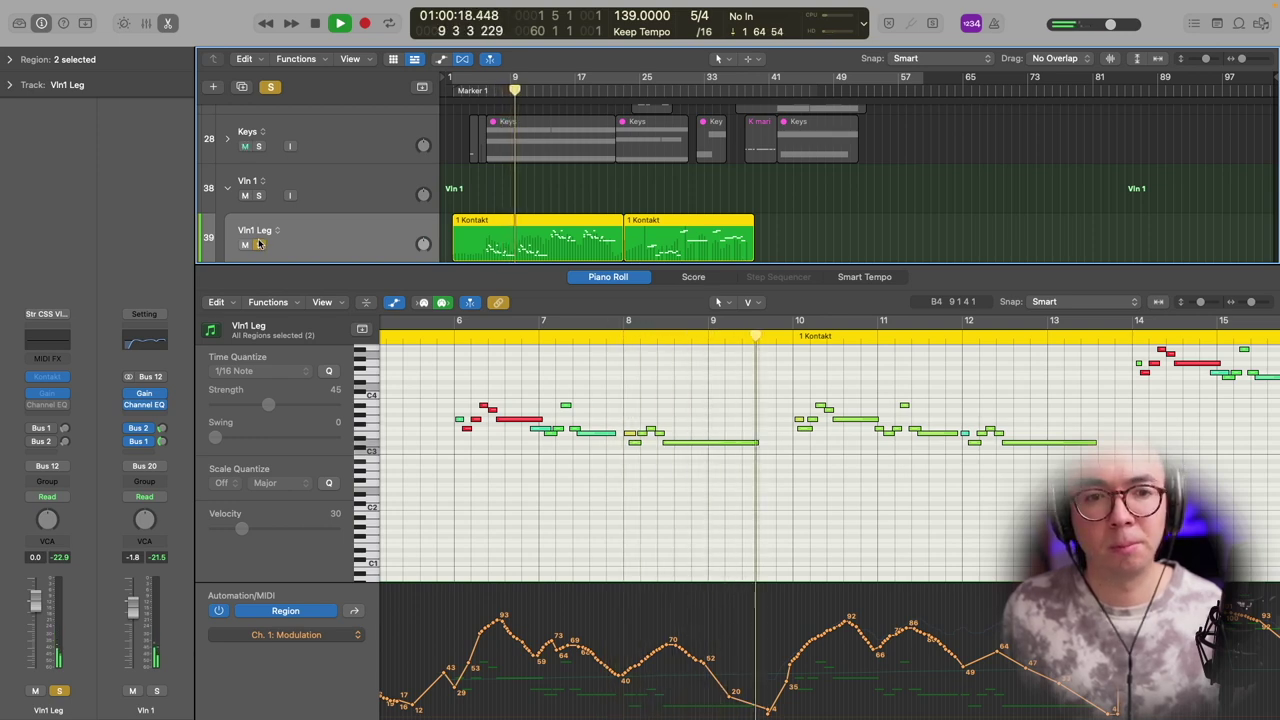
key("s")
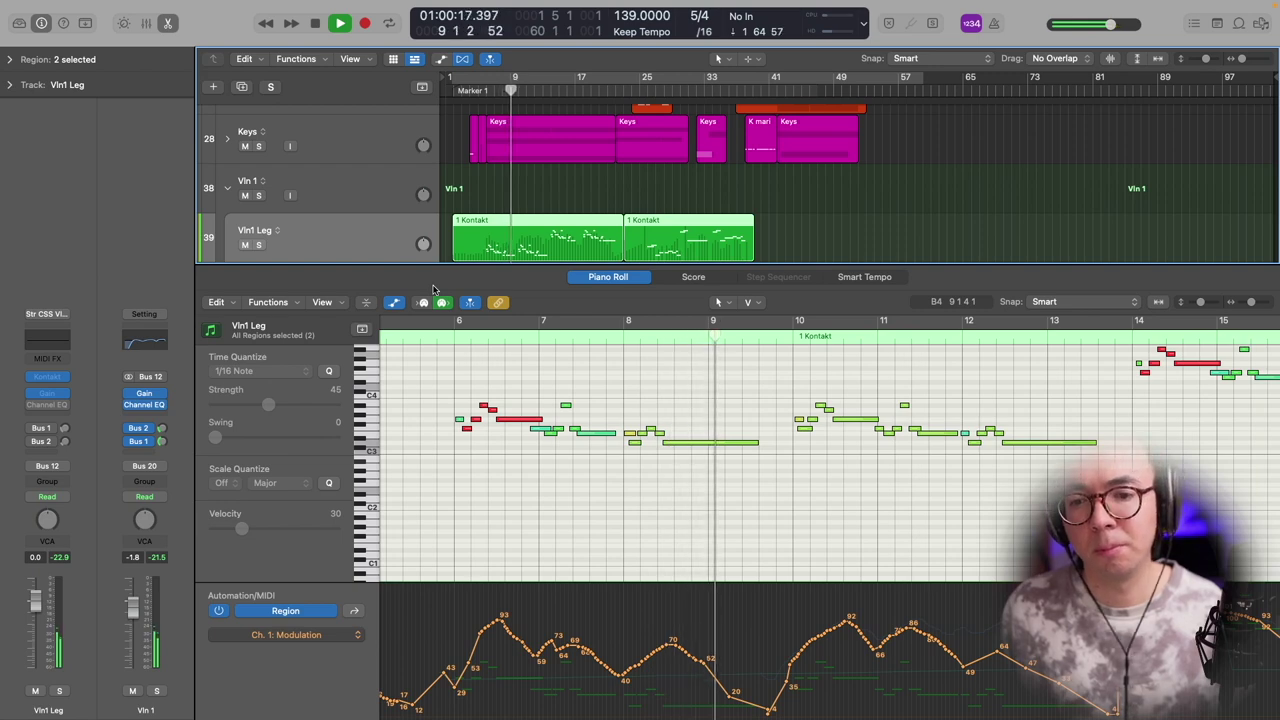
key("space")
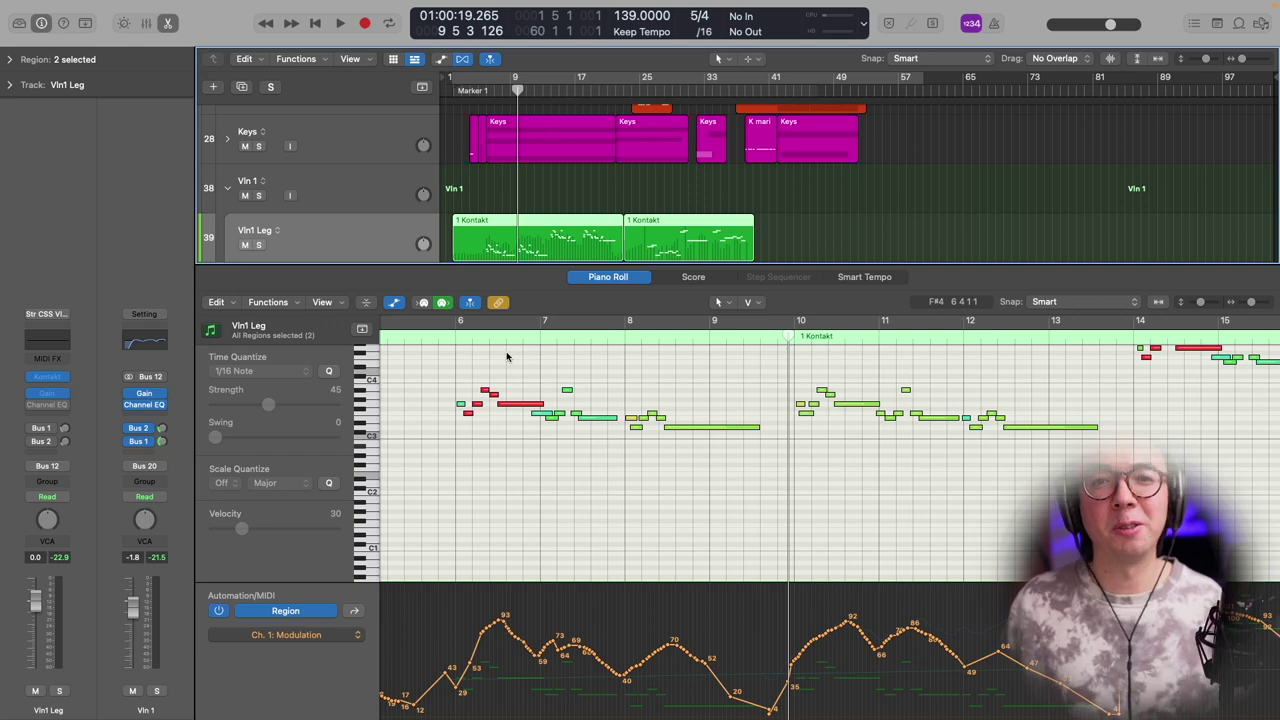
left_click(600, 417)
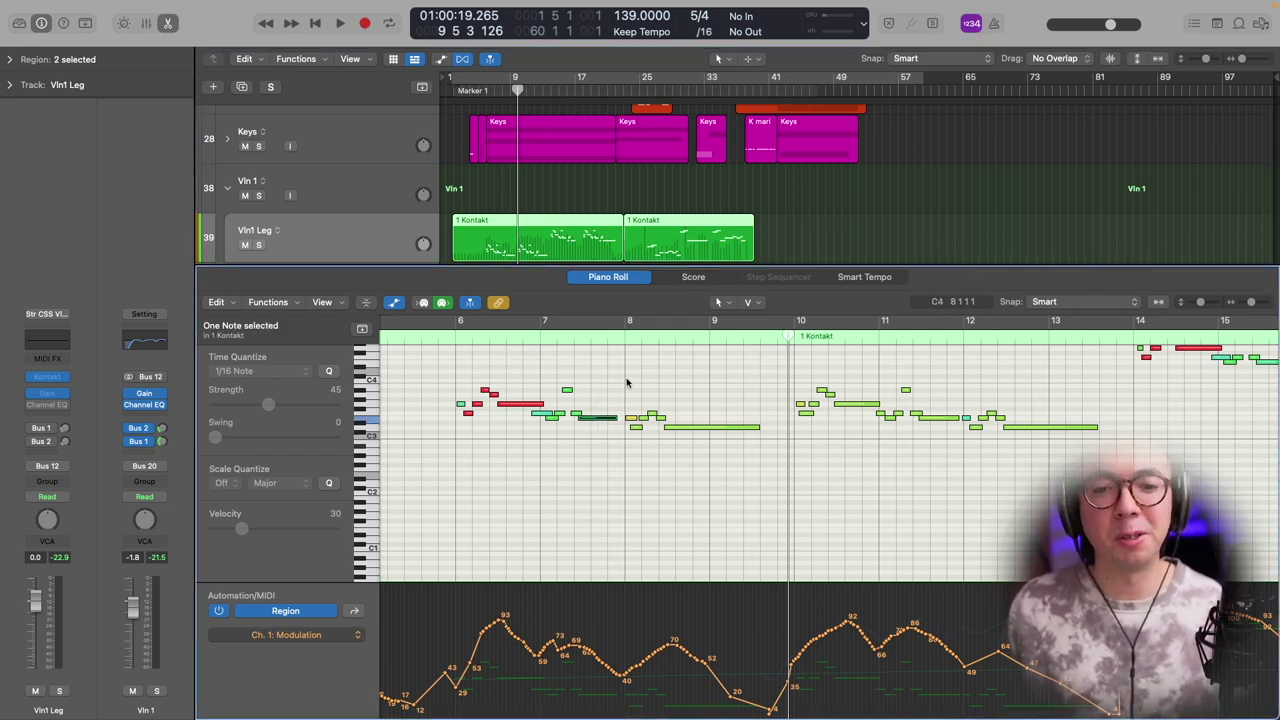
left_click(627, 380)
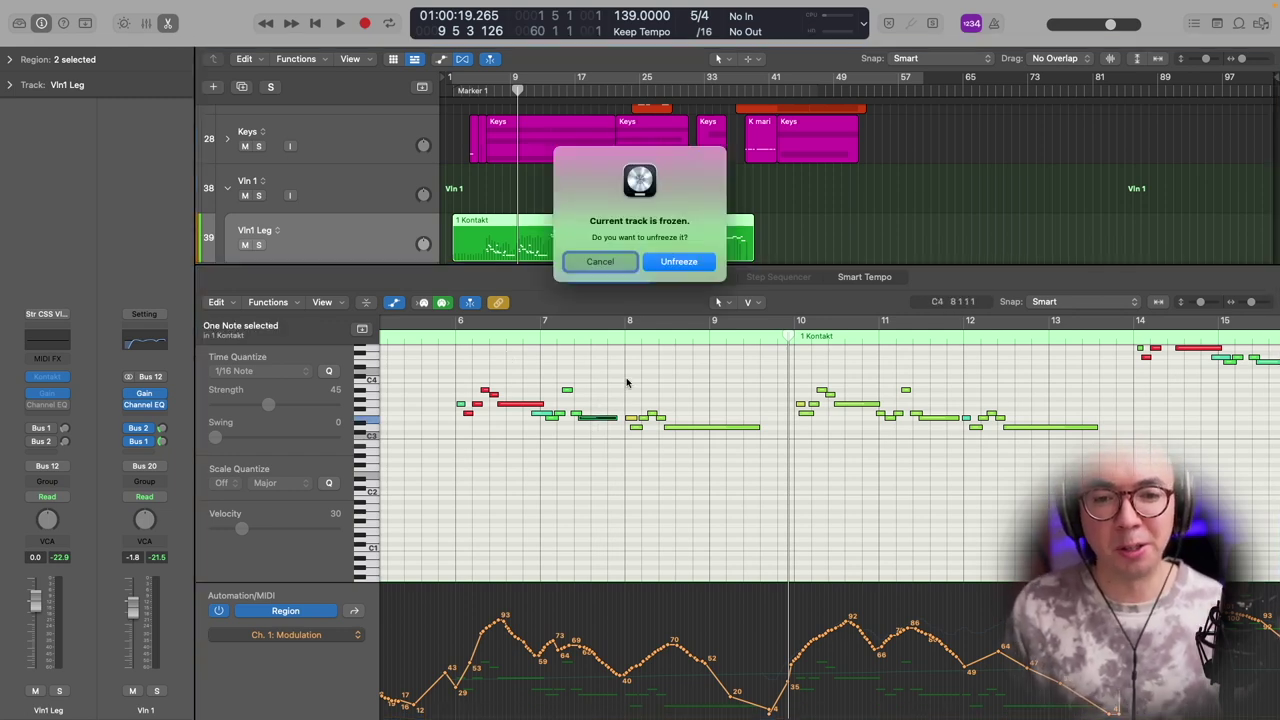
key("Escape")
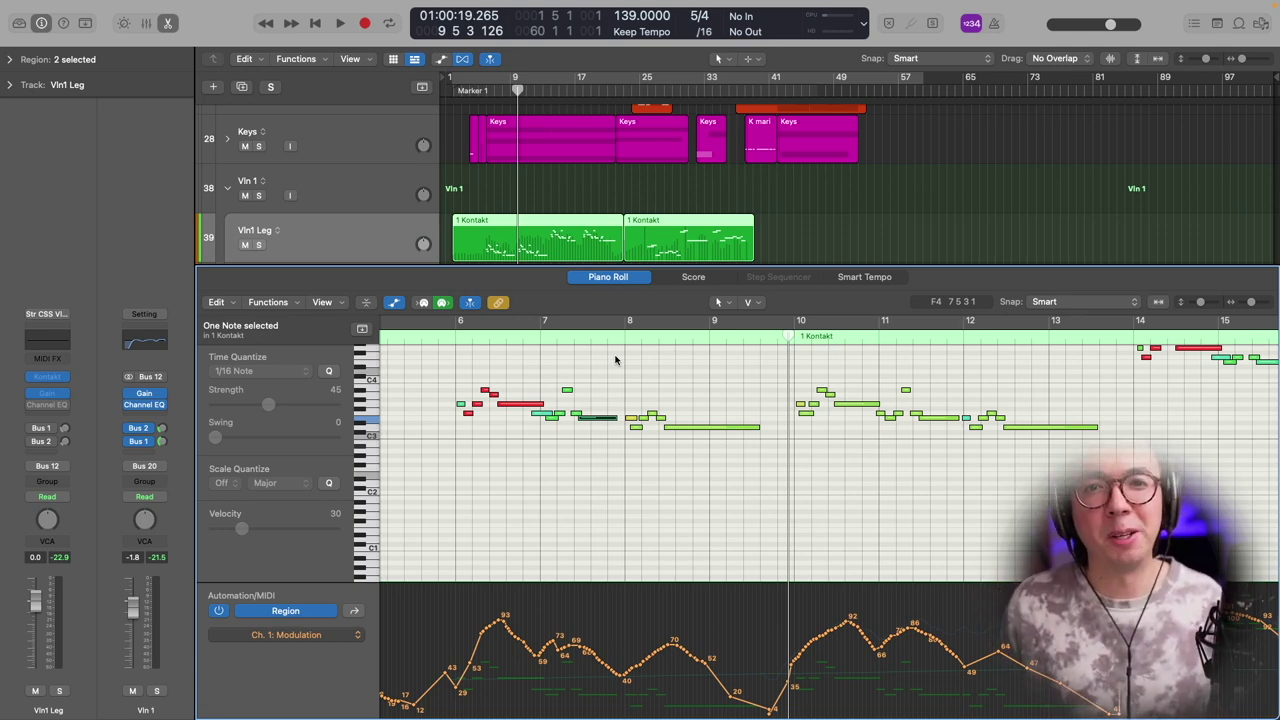
Step: Examine the notes and modulation automation across both Vln1 Leg regions in the piano roll
scroll(727, 420, "down", 5)
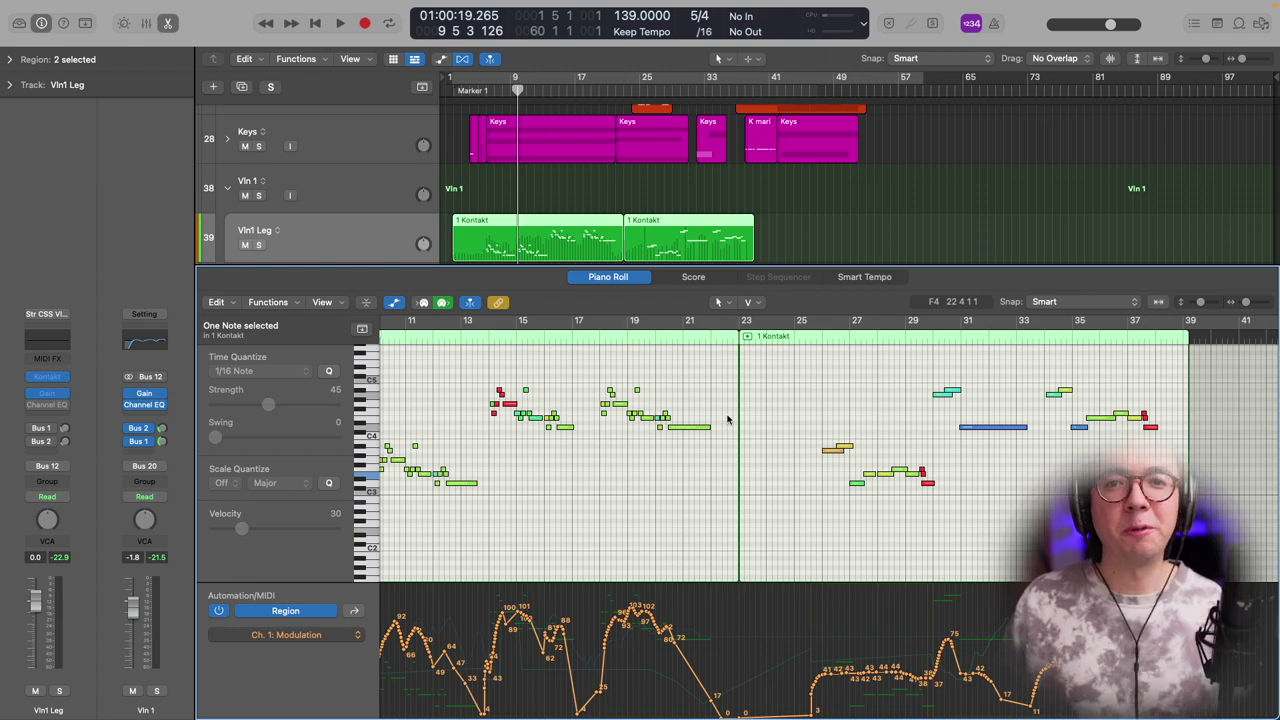
scroll(578, 655, "down", 6)
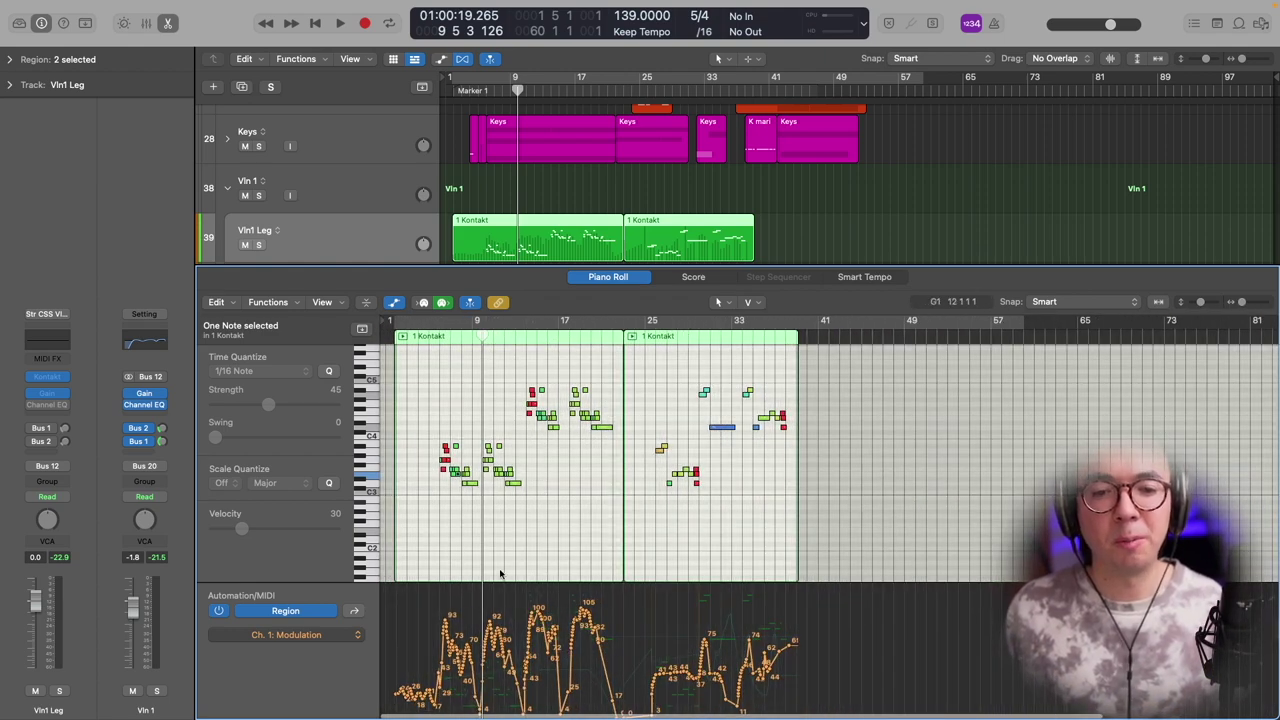
scroll(520, 590, "up", 4)
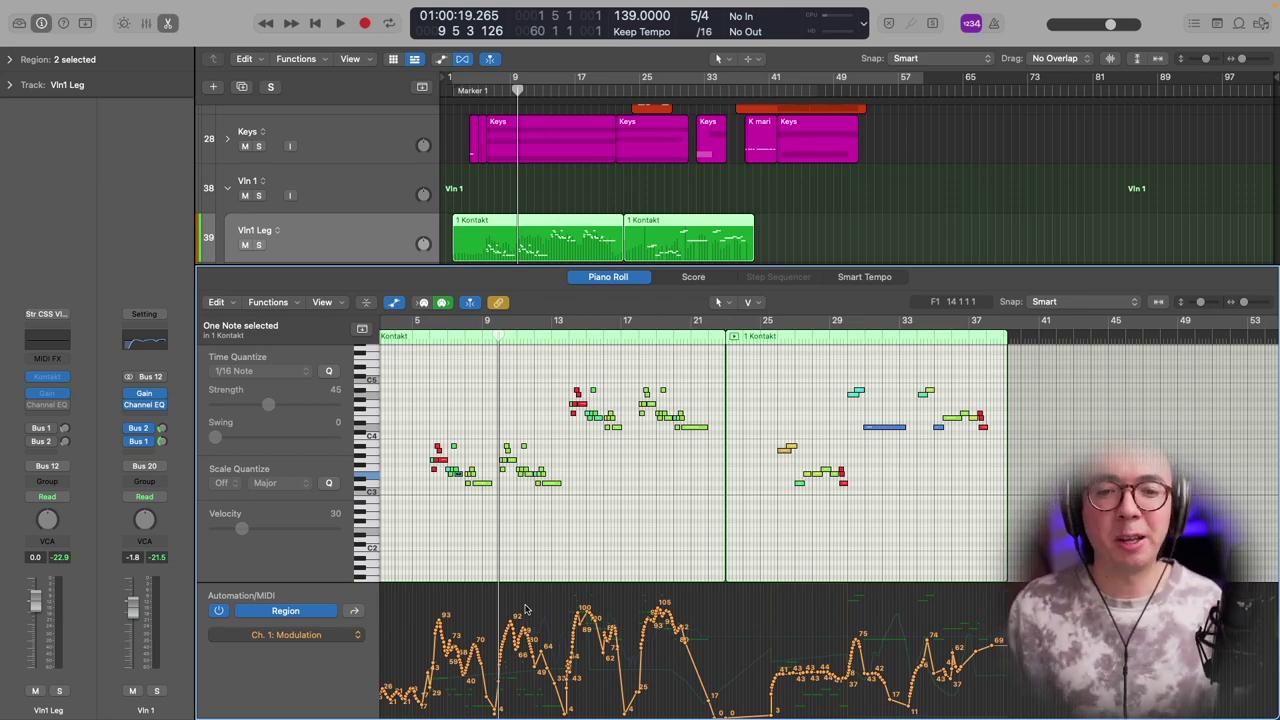
key("super+Right")
key("super+Right")
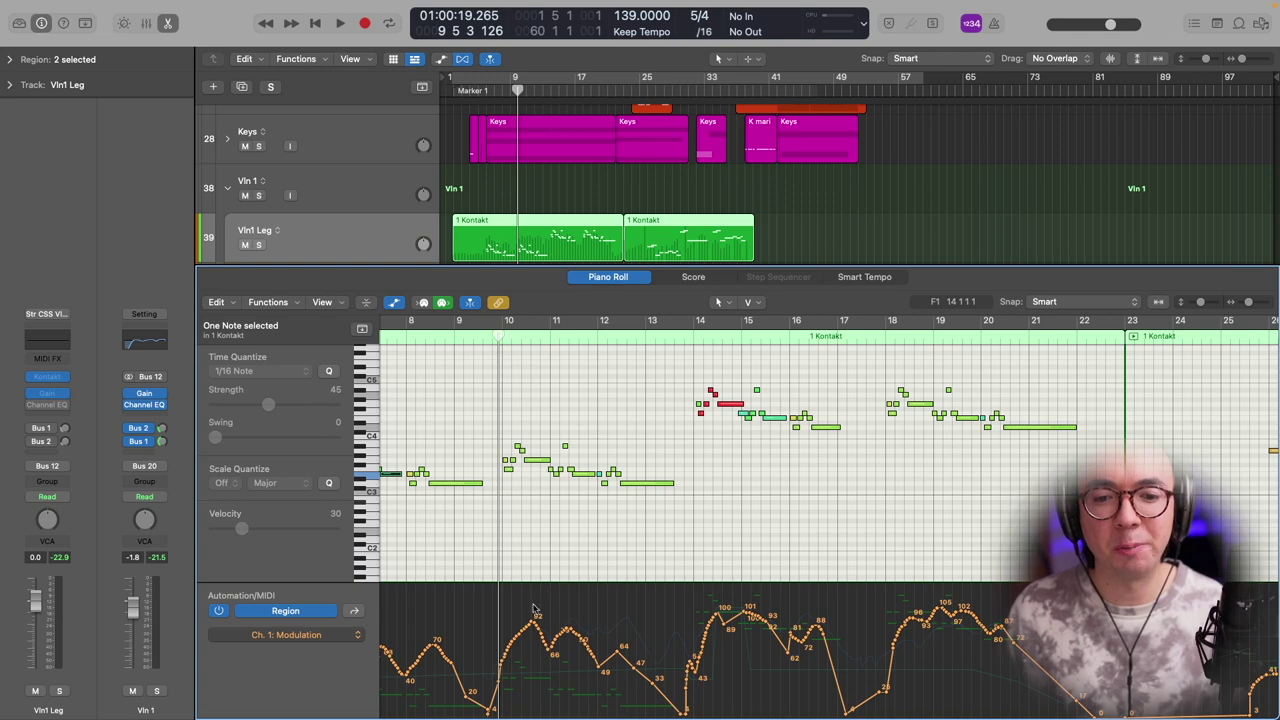
key("super+Left")
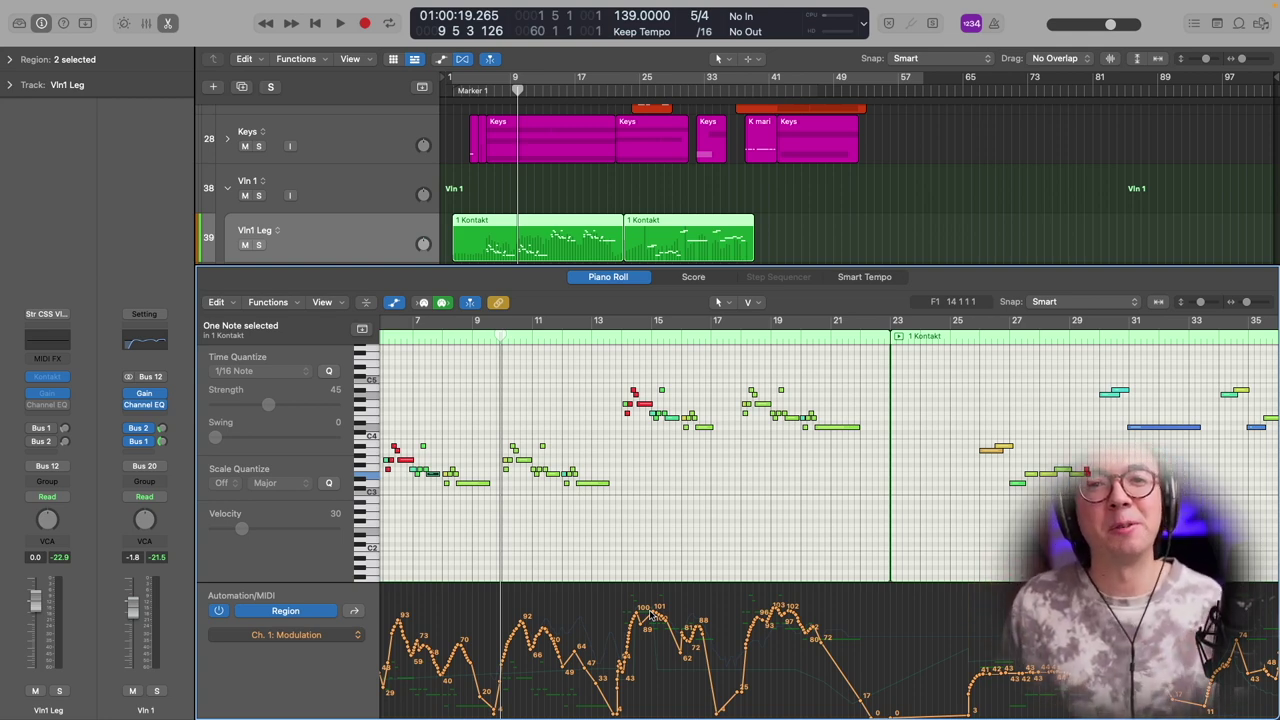
scroll(585, 683, "down", 5)
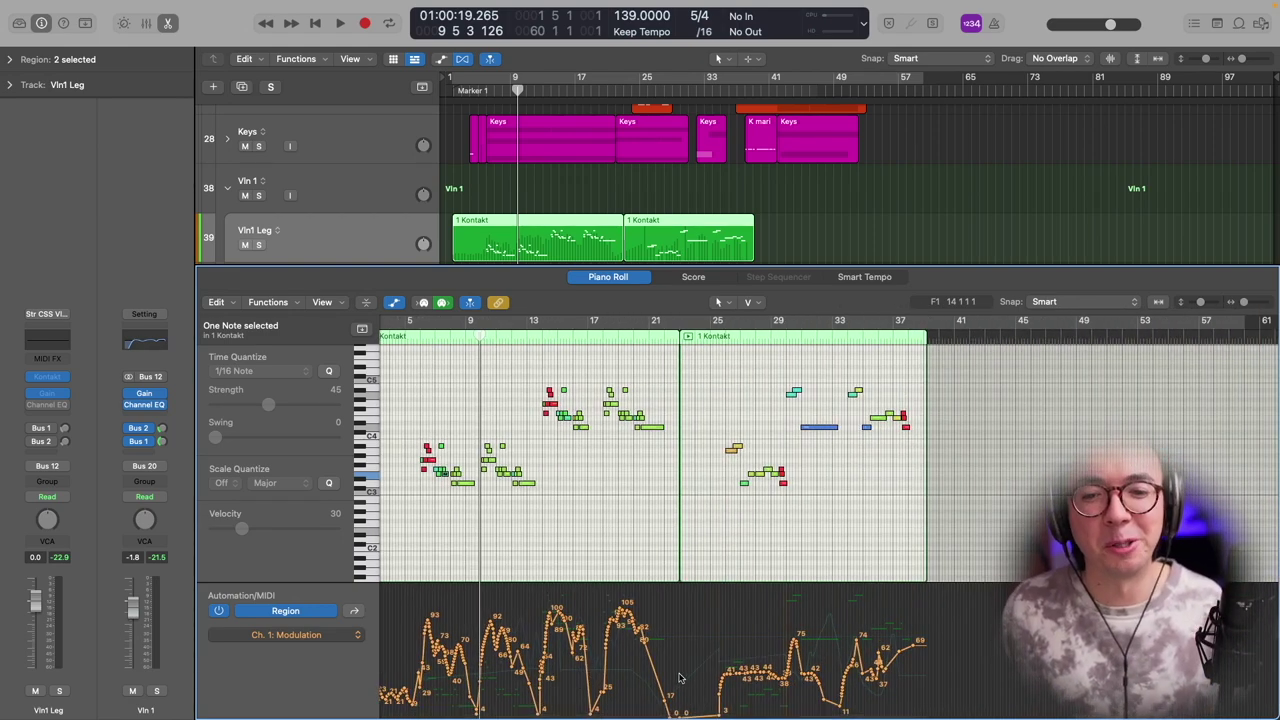
scroll(670, 670, "up", 3)
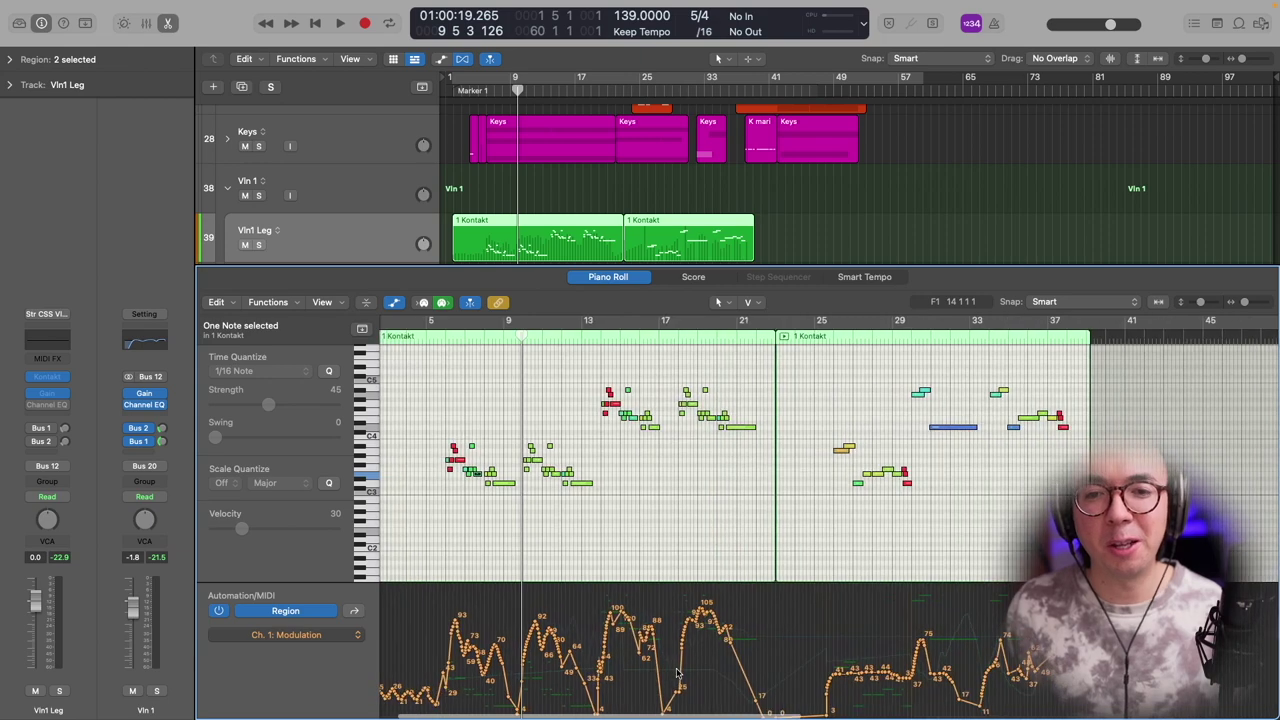
Step: Close the piano roll to return to the full arrangement of string tracks
key("e")
key("super+a")
key("z")
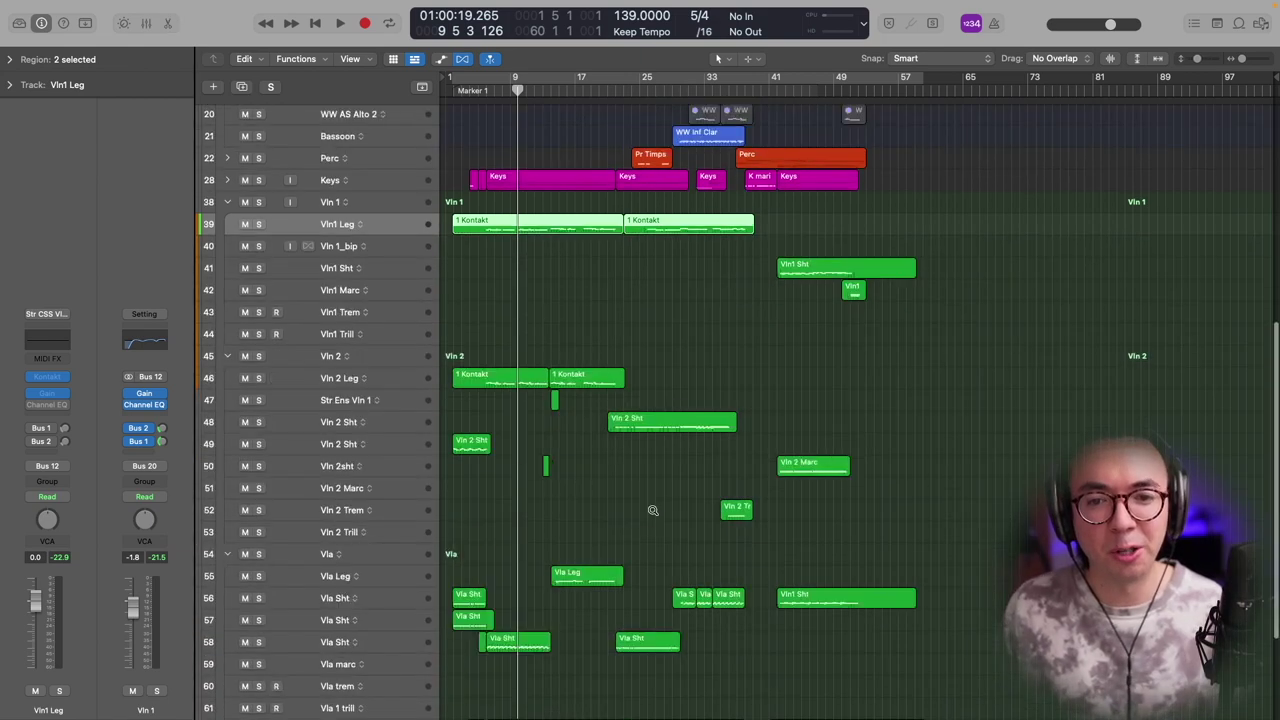
Step: Open all the selected regions together in the piano roll and examine their combined notes and modulation curves
key("e")
scroll(589, 638, "left", 4)
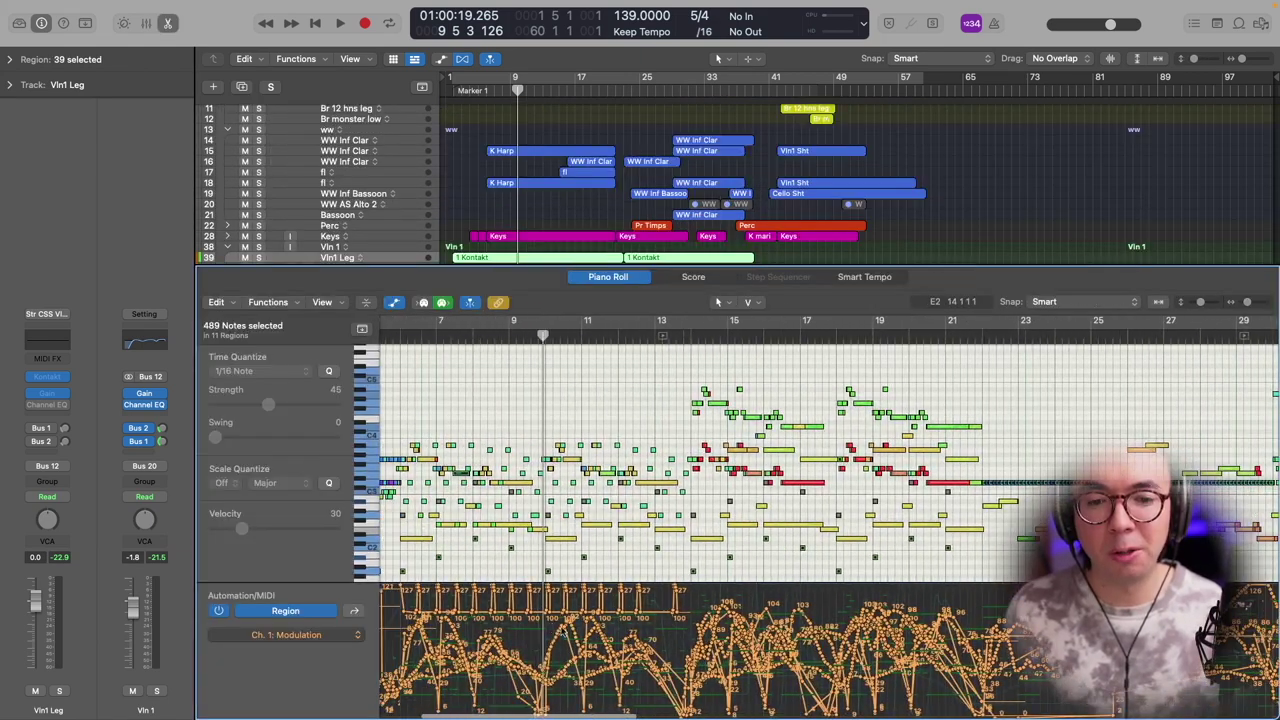
scroll(823, 587, "right", 6)
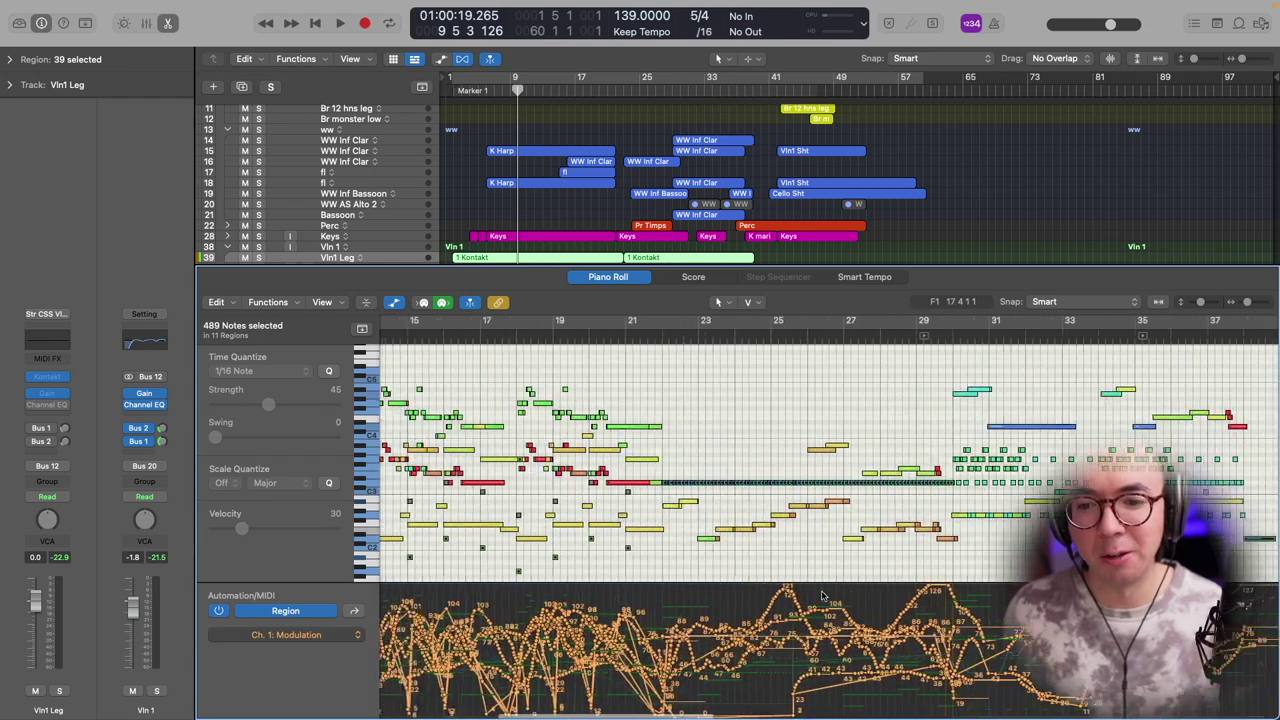
scroll(868, 605, "right", 8)
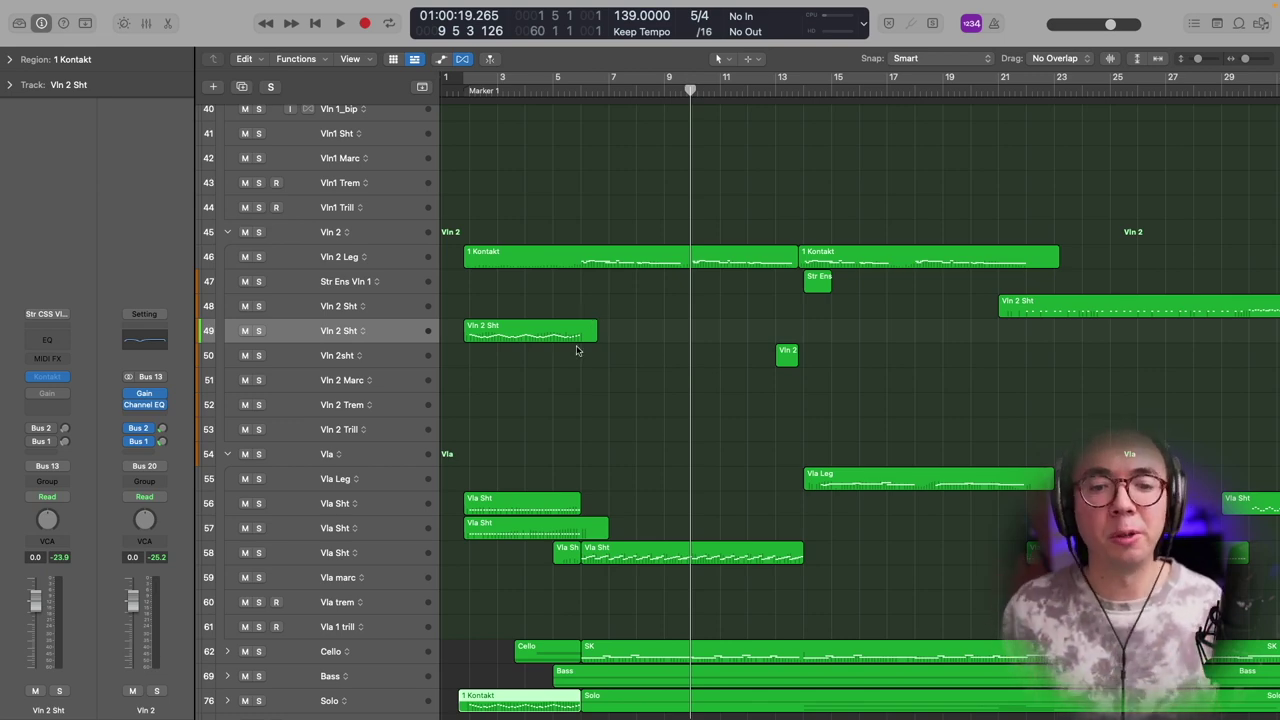
Step: Open the short 1 Kontakt region on track v1 in the piano roll and examine its notes and expression curve
scroll(595, 320, "down", 5)
scroll(500, 370, "up", 5)
scroll(500, 371, "up", 3)
double_click(499, 616)
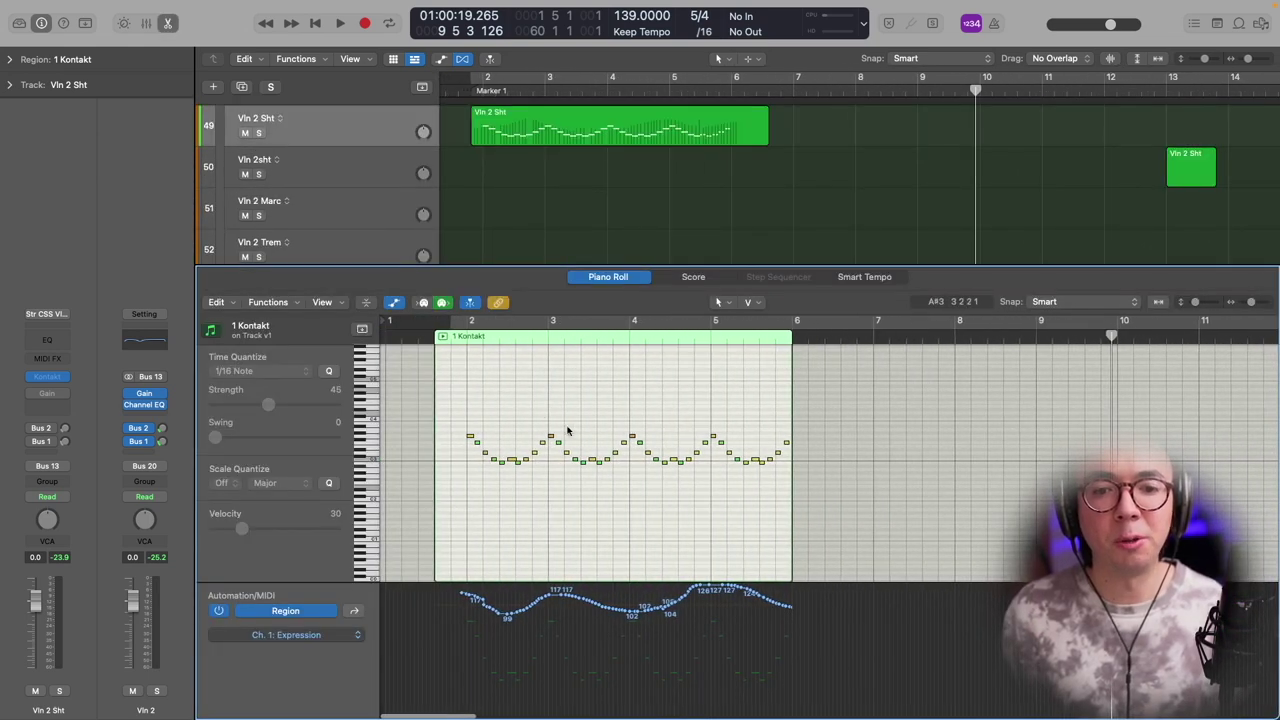
scroll(539, 408, "up", 4)
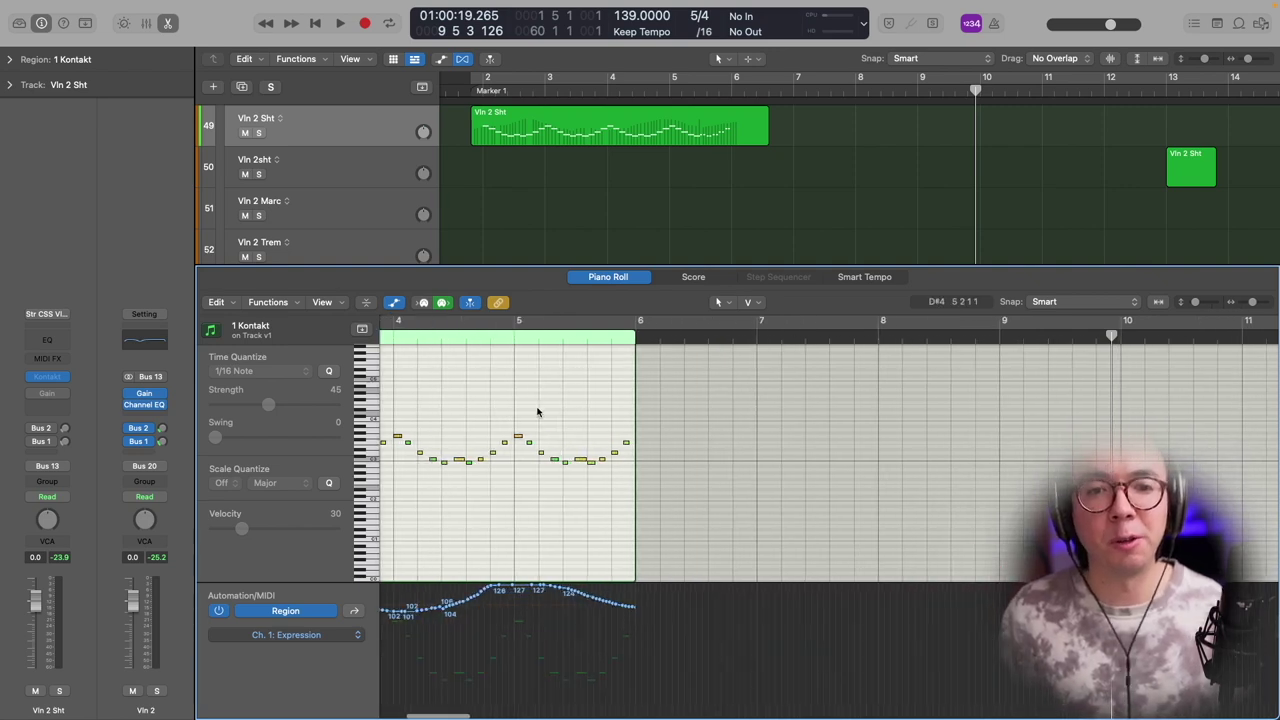
Step: Solo the Vln 2 Sht track 49, play its opening passage, stop, and view its notes more closely
left_click(257, 135)
key("space")
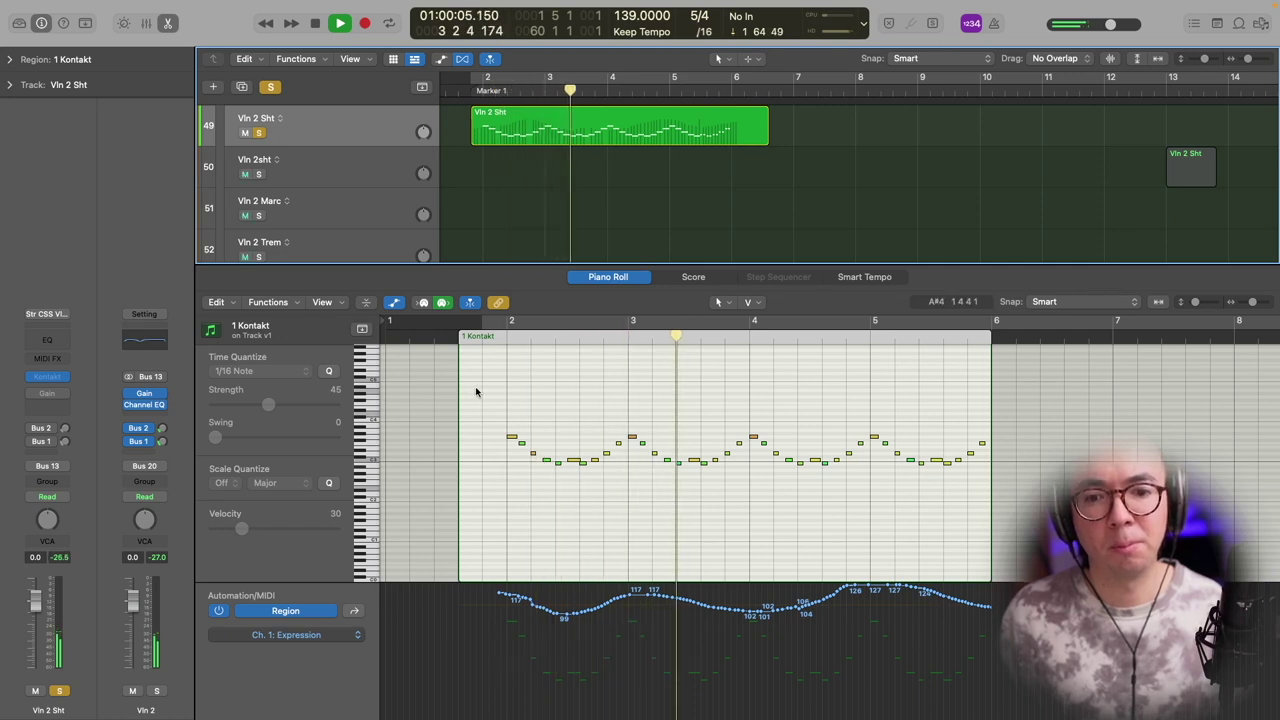
key("space")
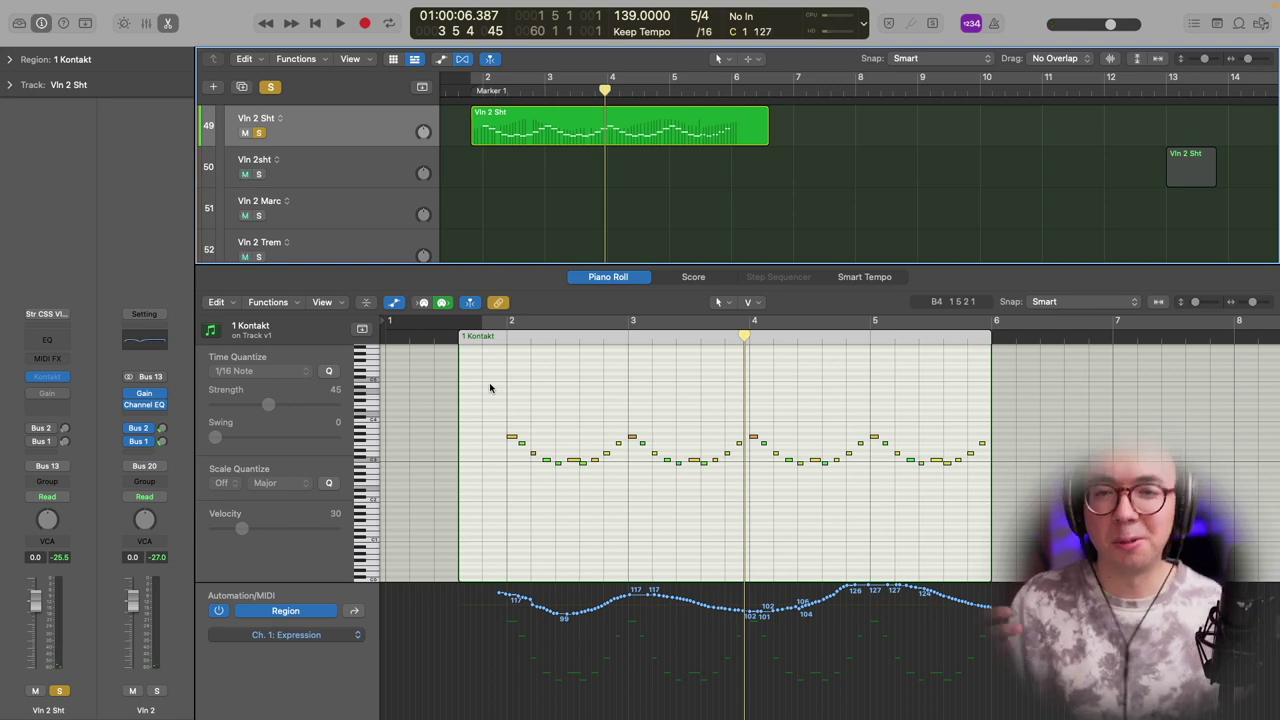
key("super+Right")
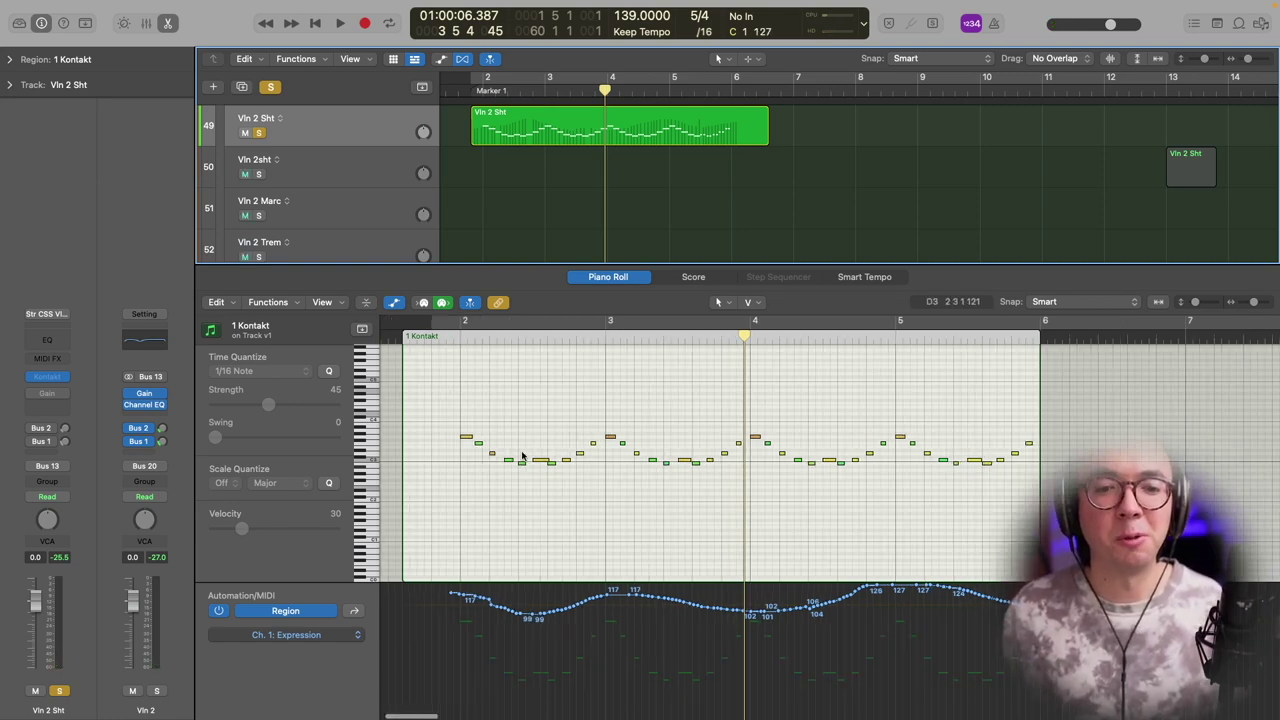
Step: Examine the notes and Breath automation across the first Vln1 Leg region in the piano roll
left_click(356, 611)
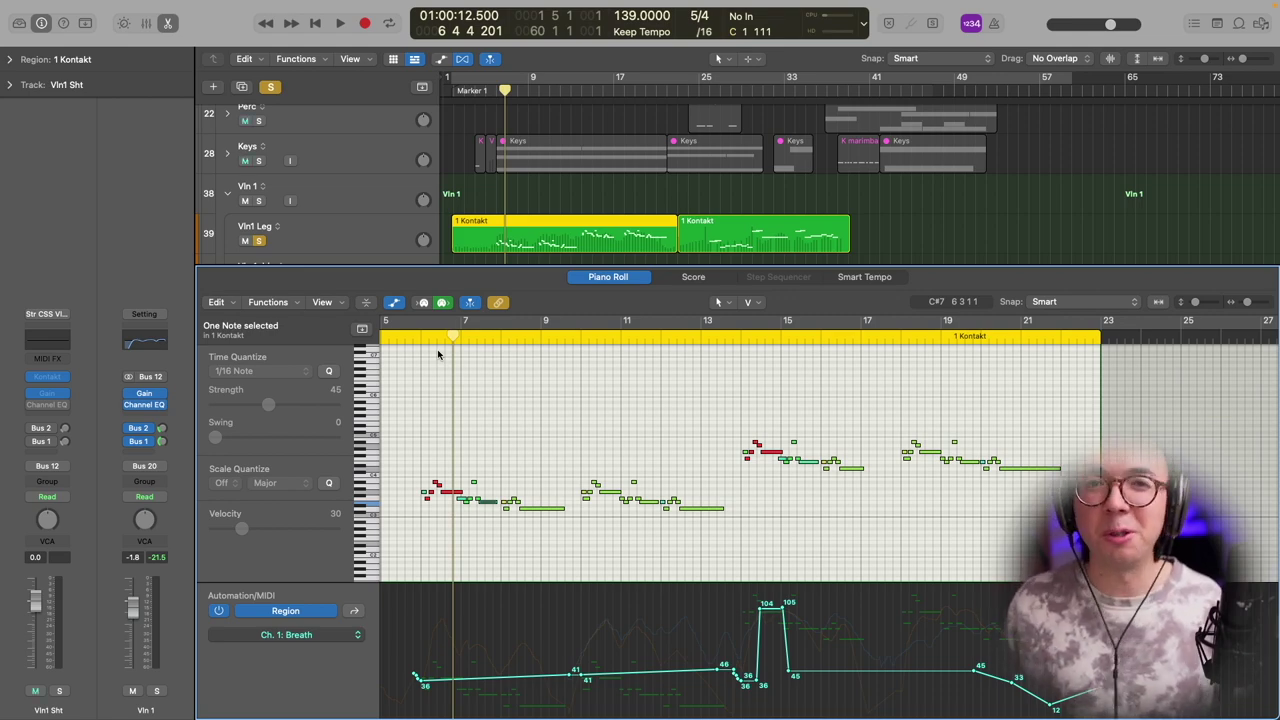
scroll(590, 646, "down", 3)
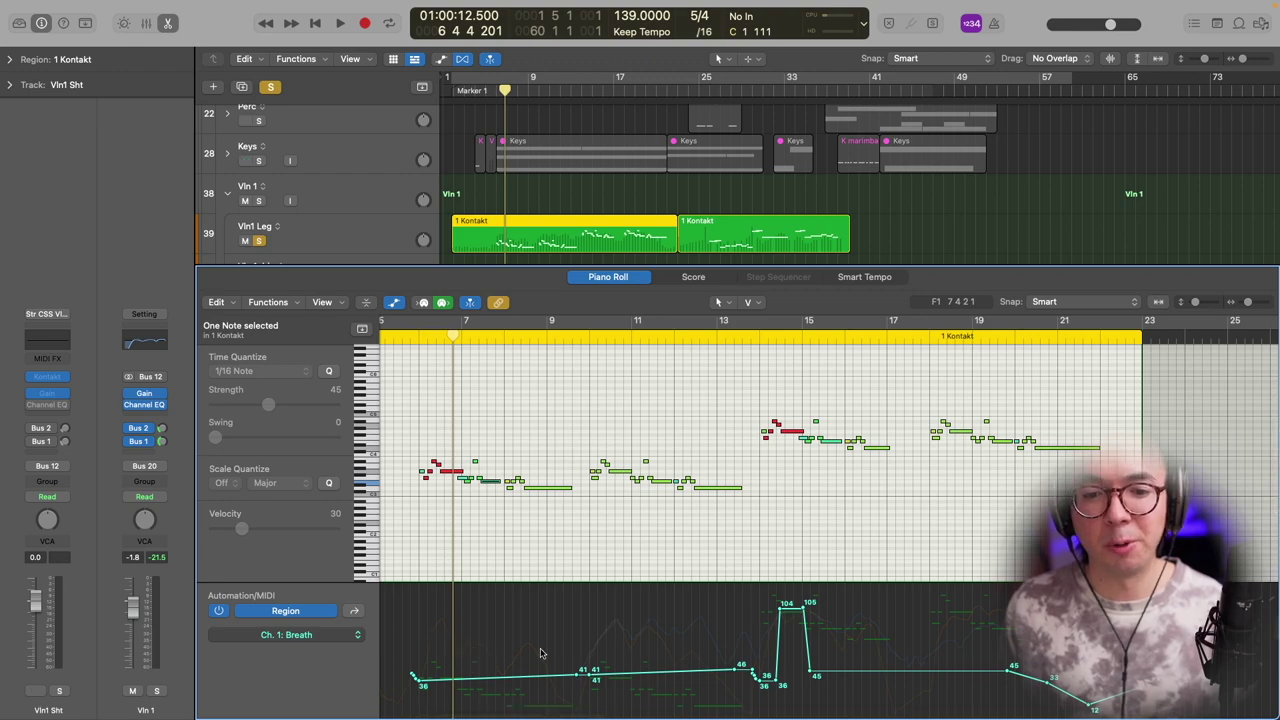
scroll(900, 686, "right", 5)
scroll(900, 686, "left", 5)
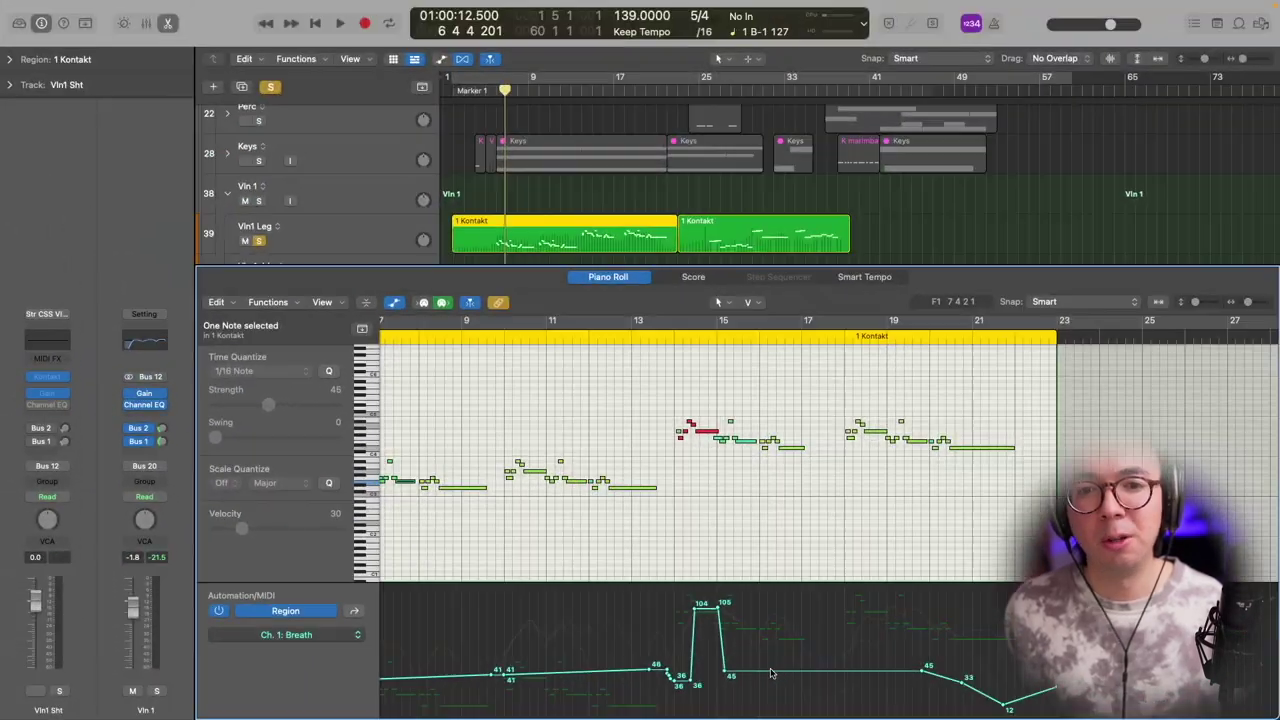
Step: Unsolo Vln1 Leg and start playing the full arrangement from bar 6
left_click(259, 242)
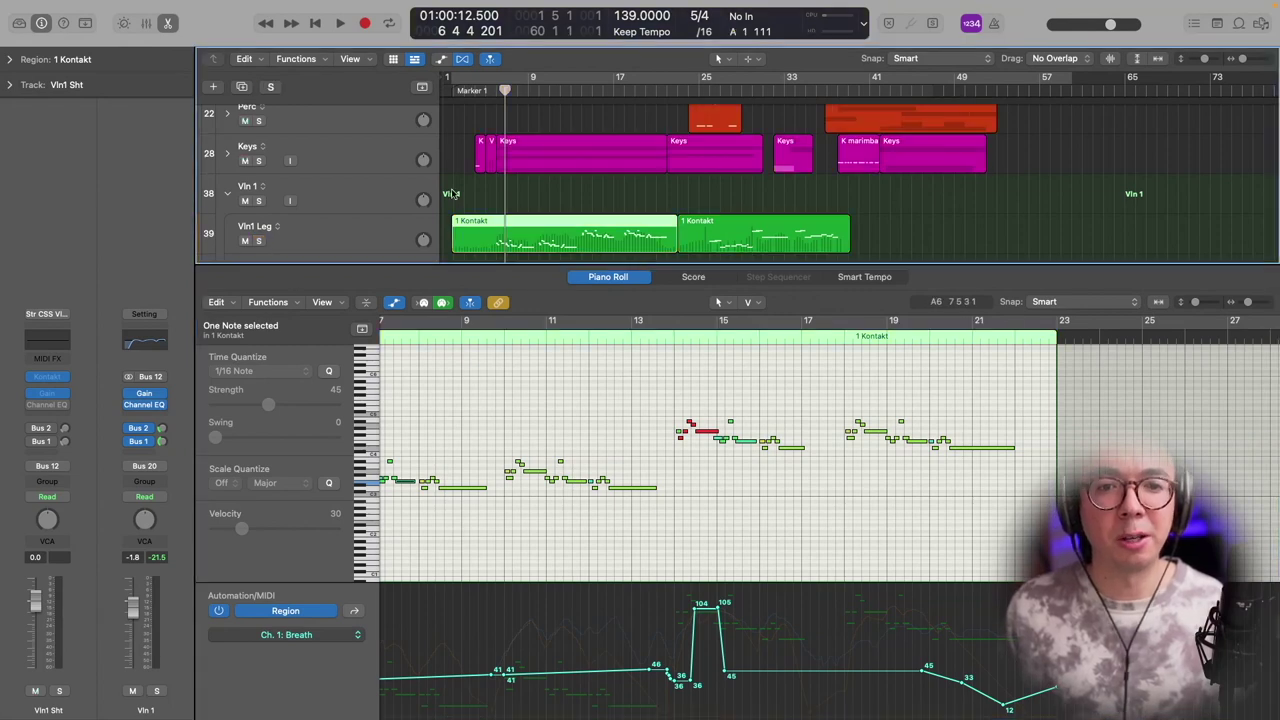
left_click(496, 91)
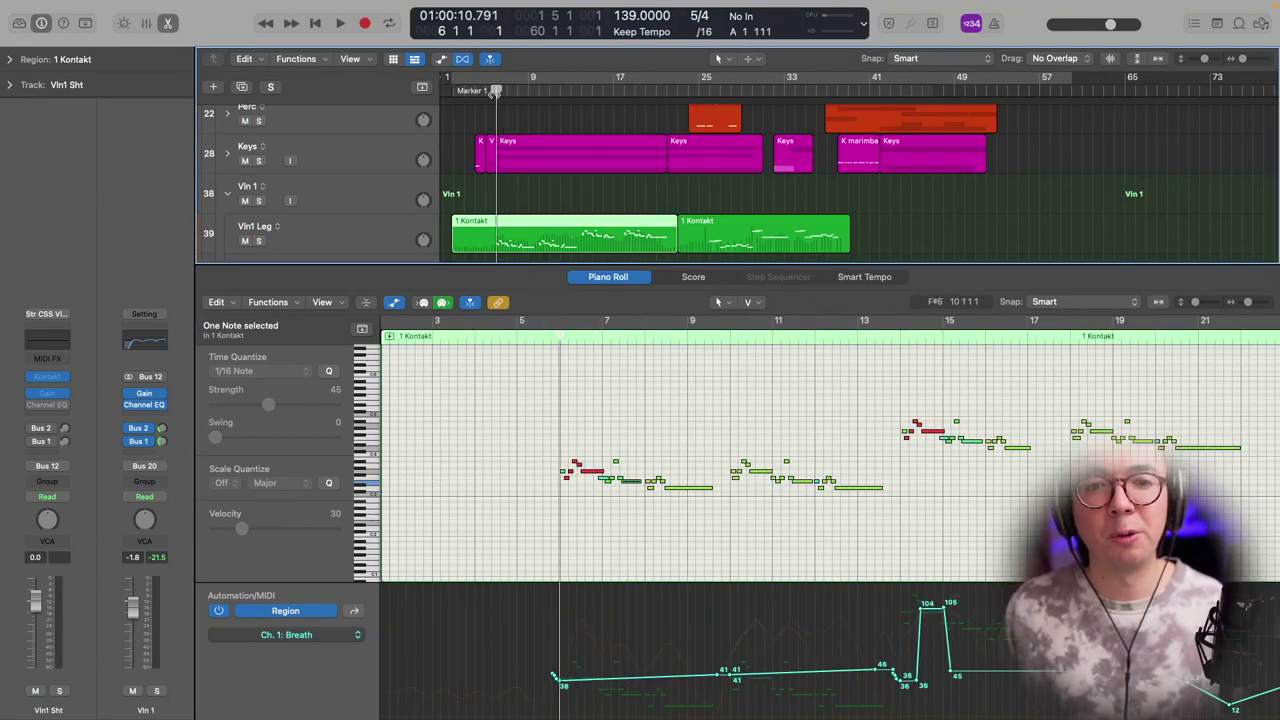
key("super+Right")
key("super+Right")
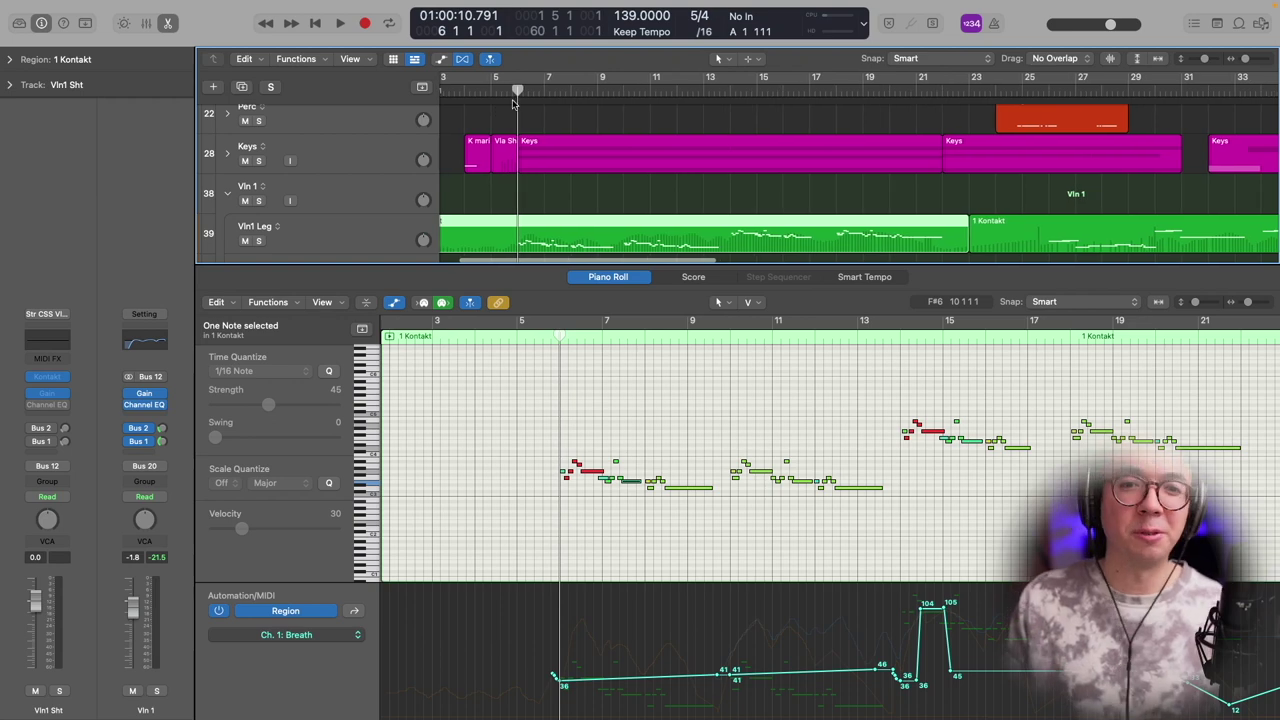
key("space")
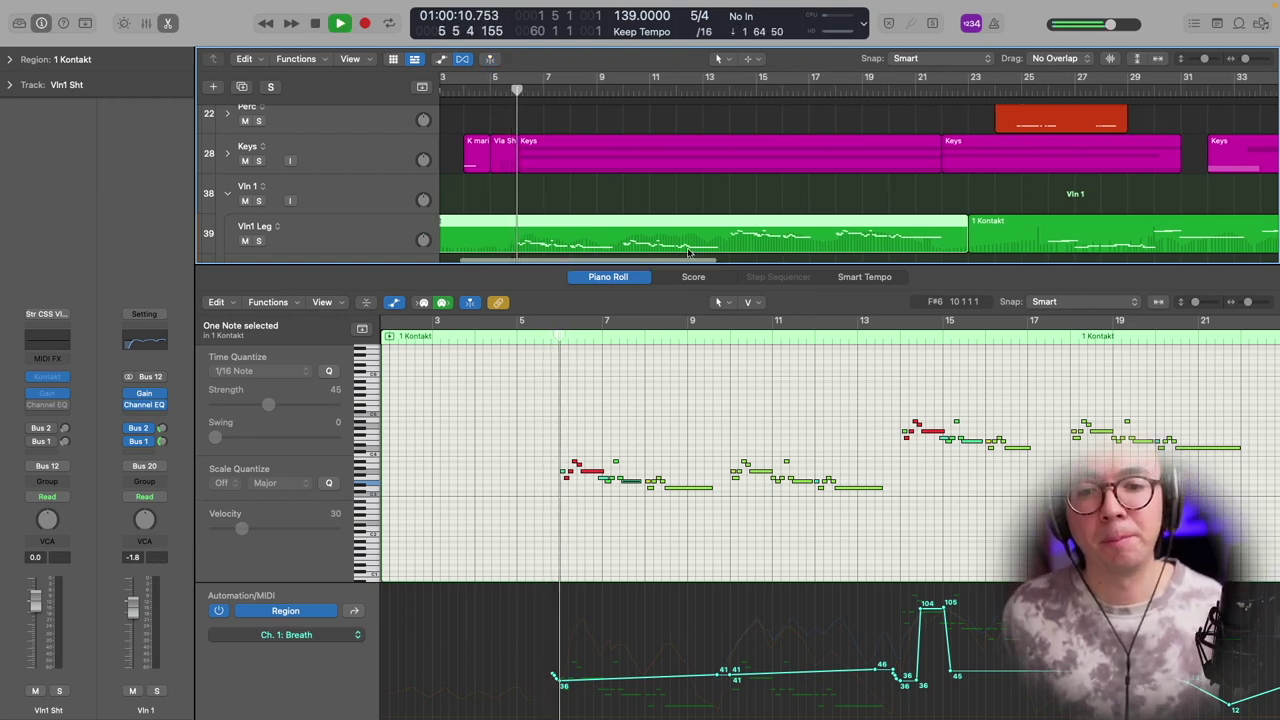
Step: Toggle solo on Vln1 Leg during playback to compare it with the full arrangement, finishing stopped and unsoloed
left_click(257, 241)
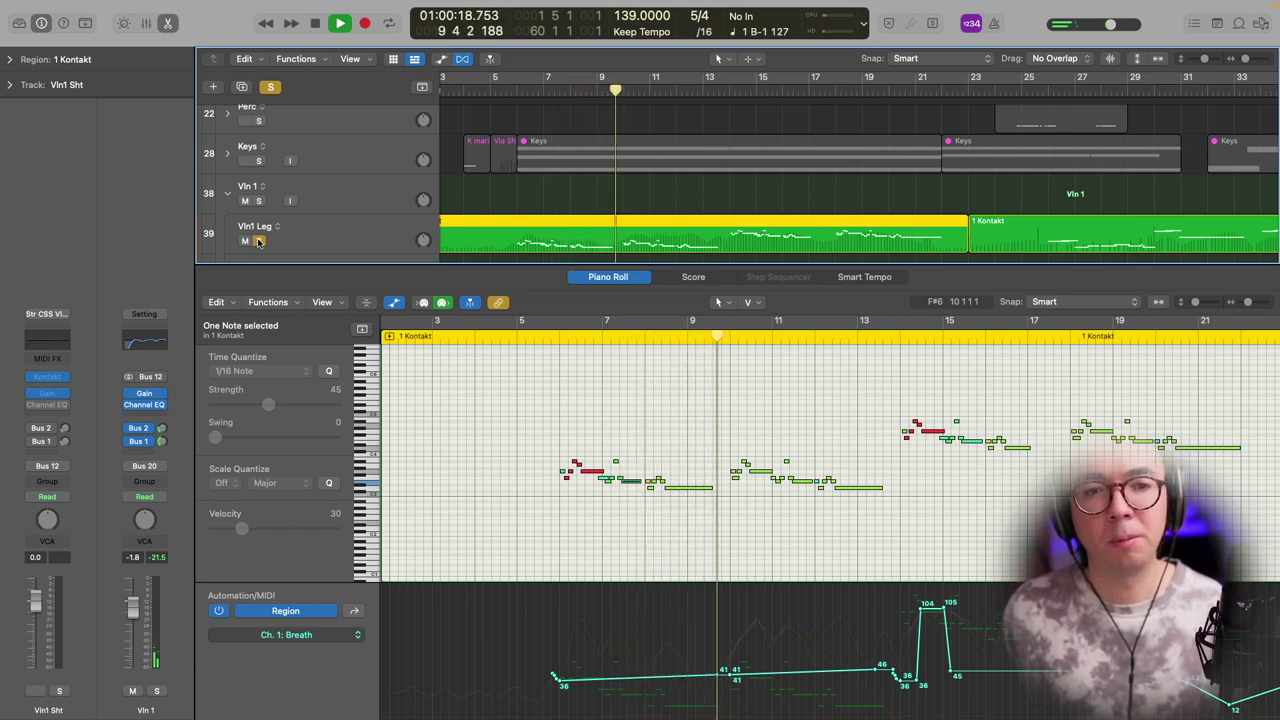
left_click(258, 241)
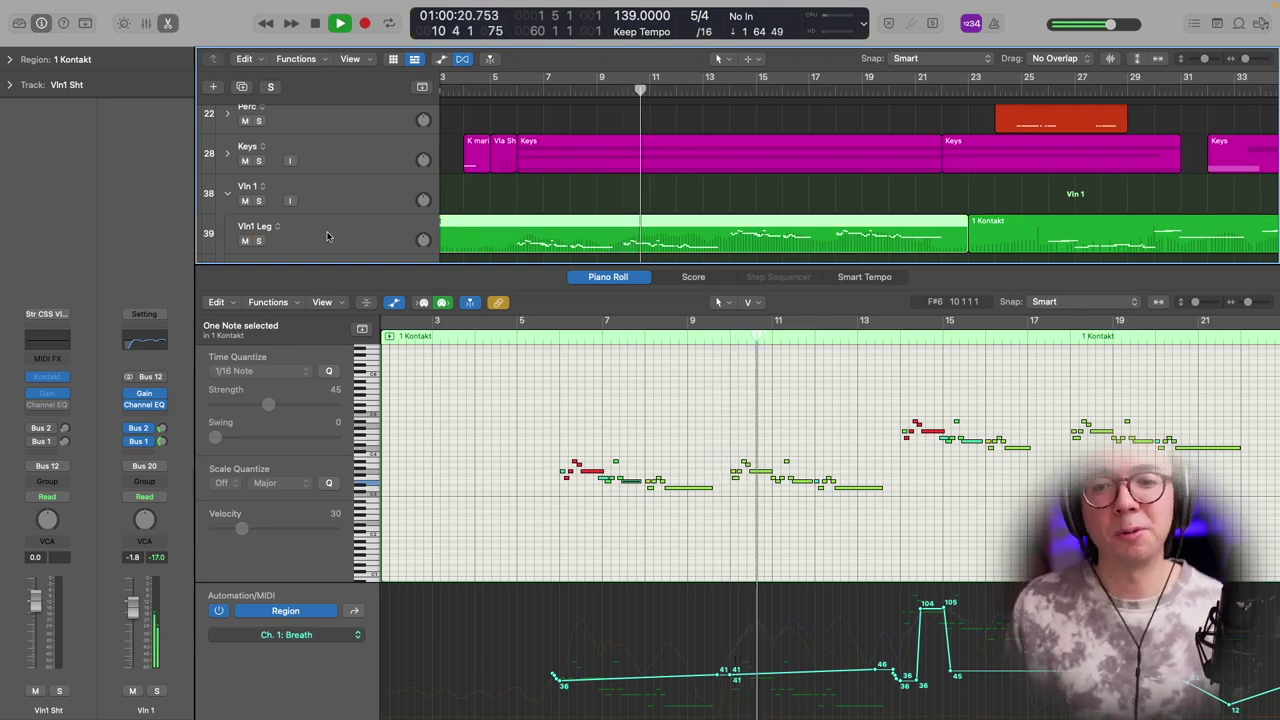
scroll(460, 240, "right", 5)
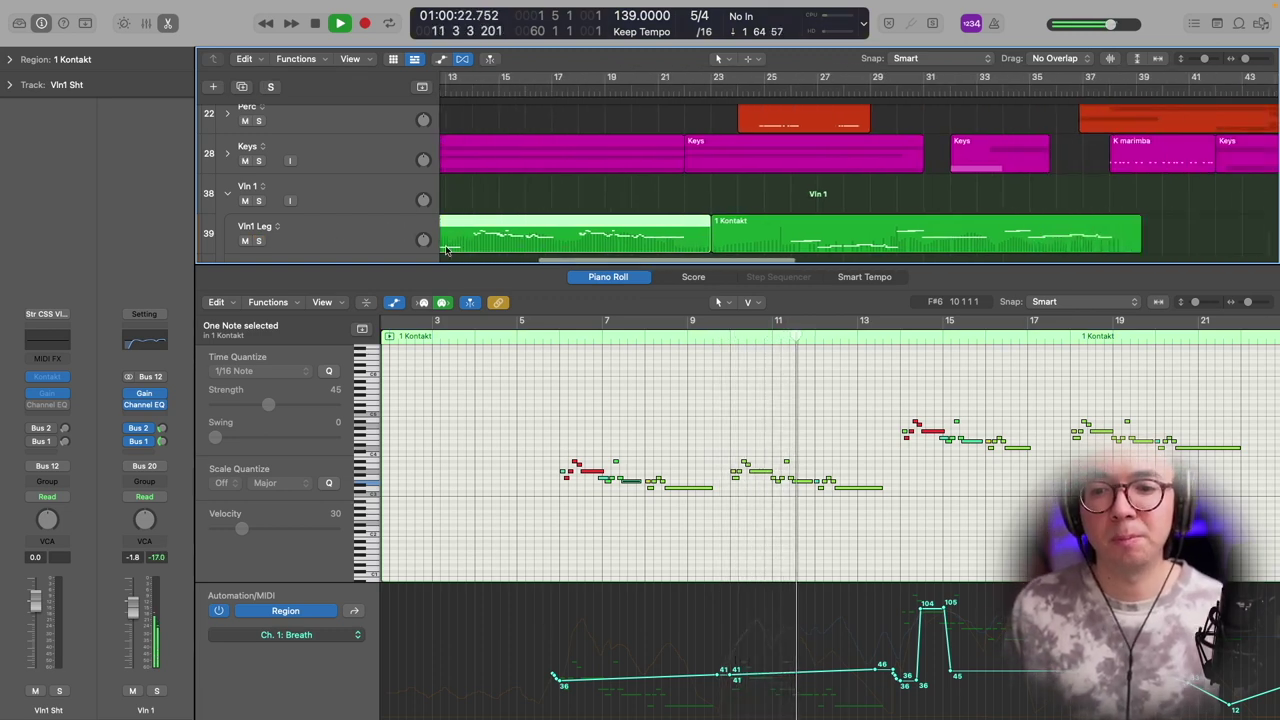
scroll(654, 385, "down", 5)
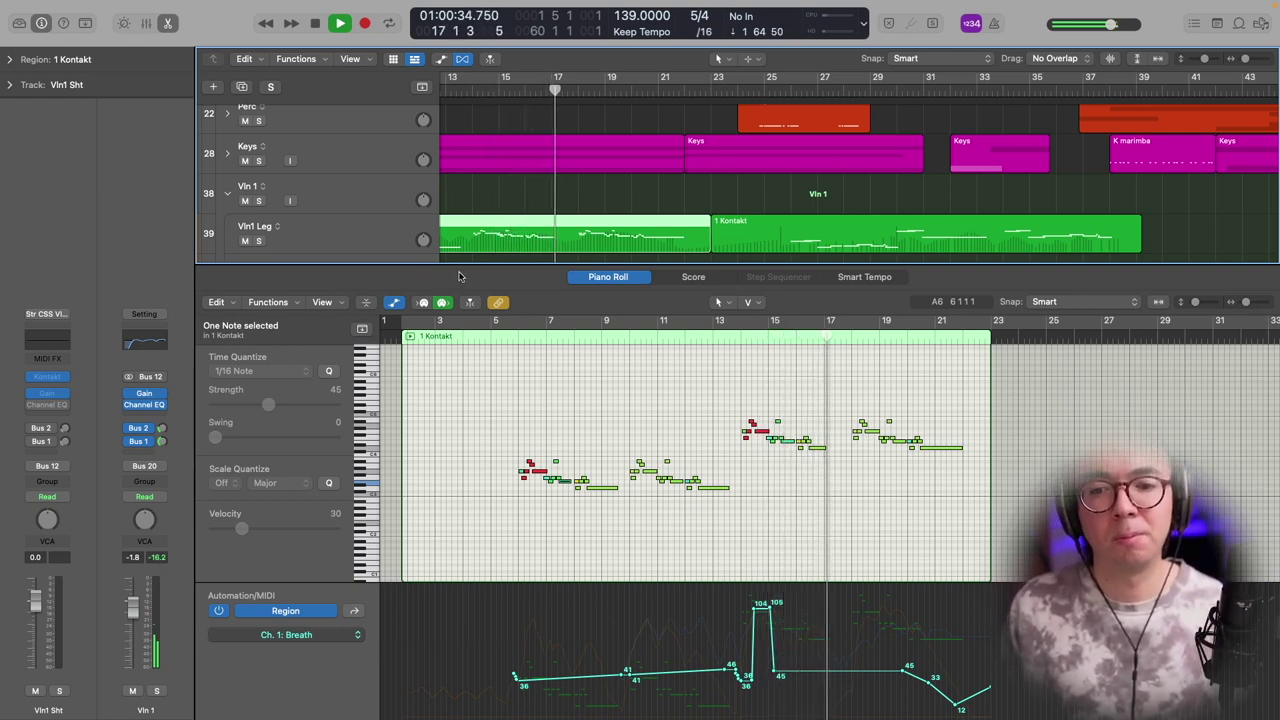
left_click(259, 241)
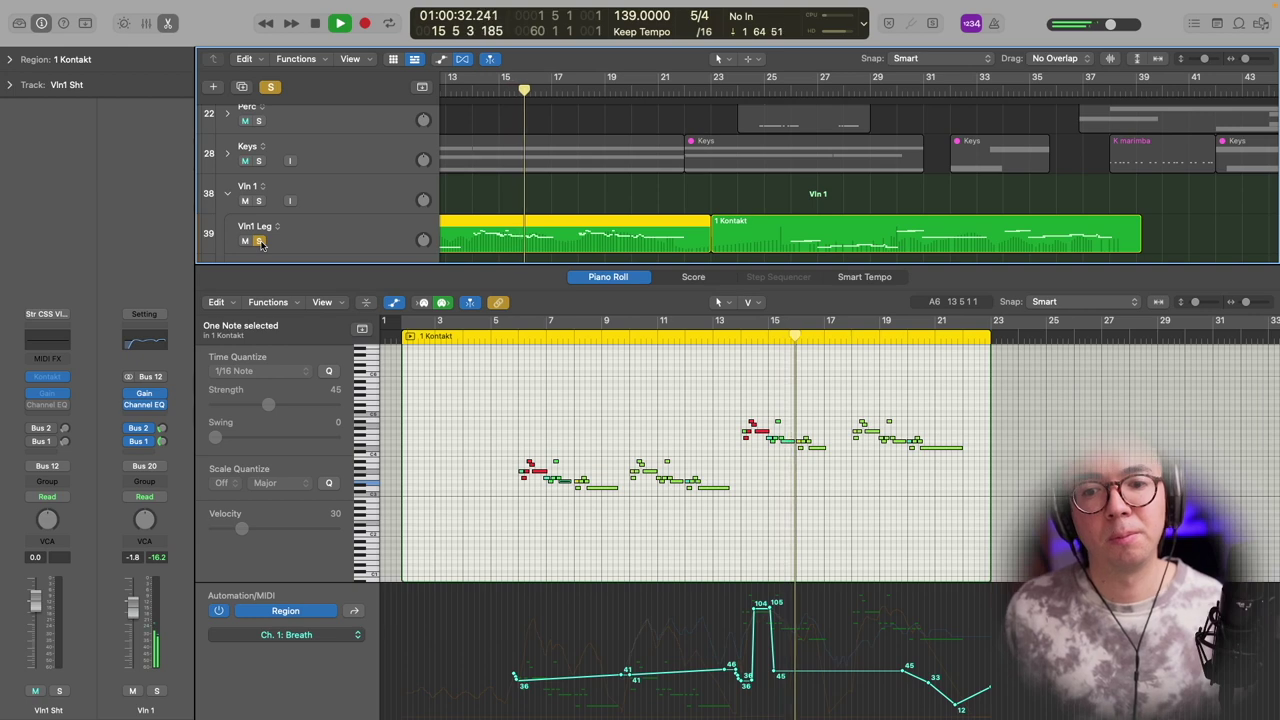
key("space")
left_click(259, 241)
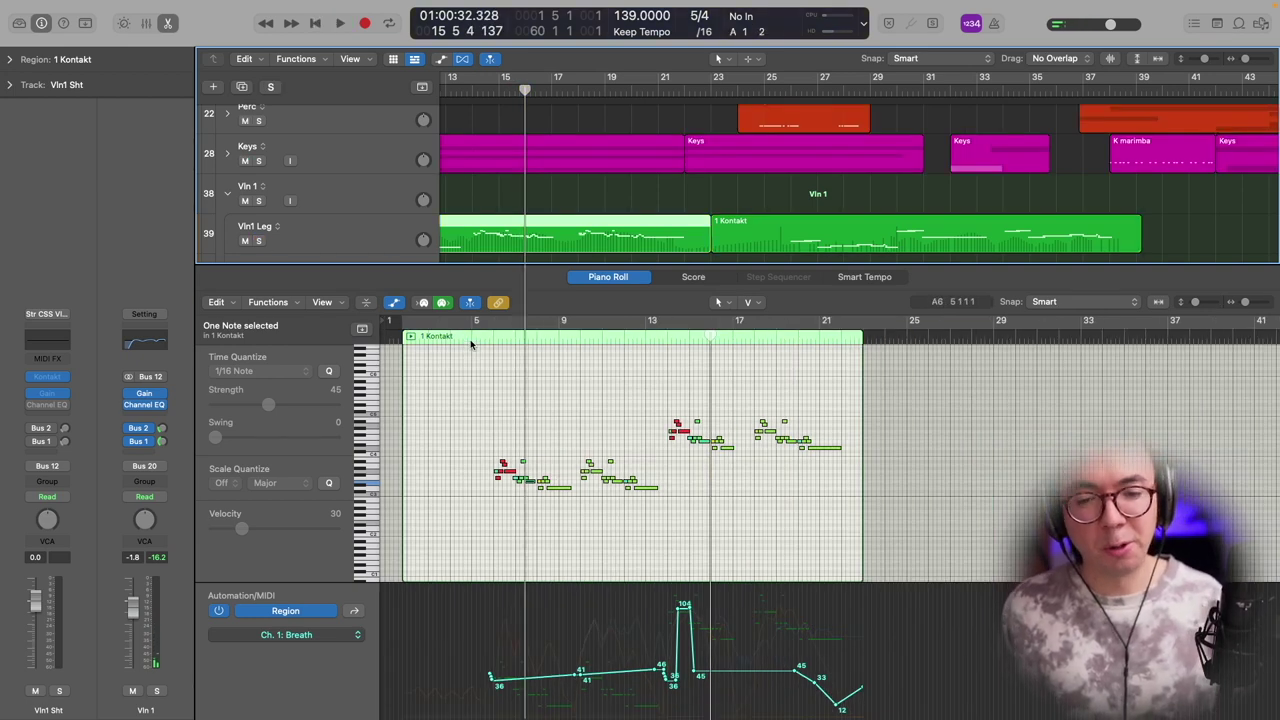
Step: Close the piano roll and look over the Violin 1 and Violin 2 tracks in the arrangement
key("e")
scroll(472, 340, "up", 1)
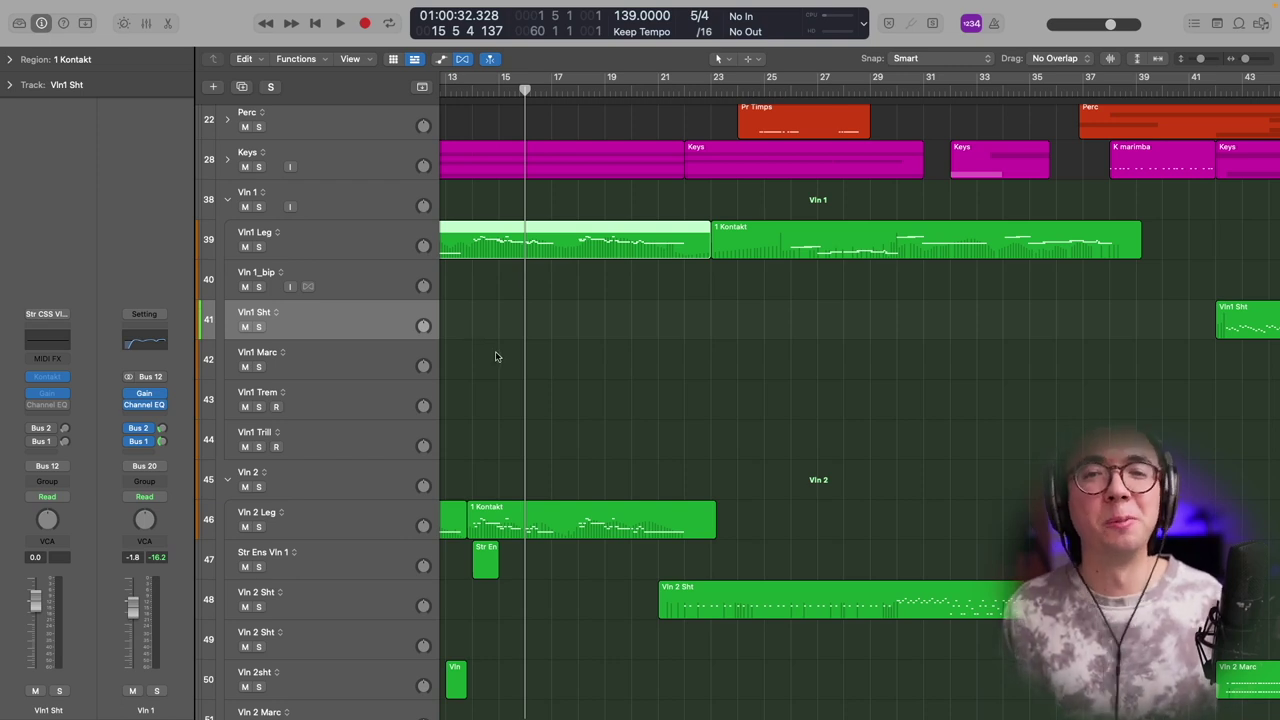
scroll(496, 357, "down", 1)
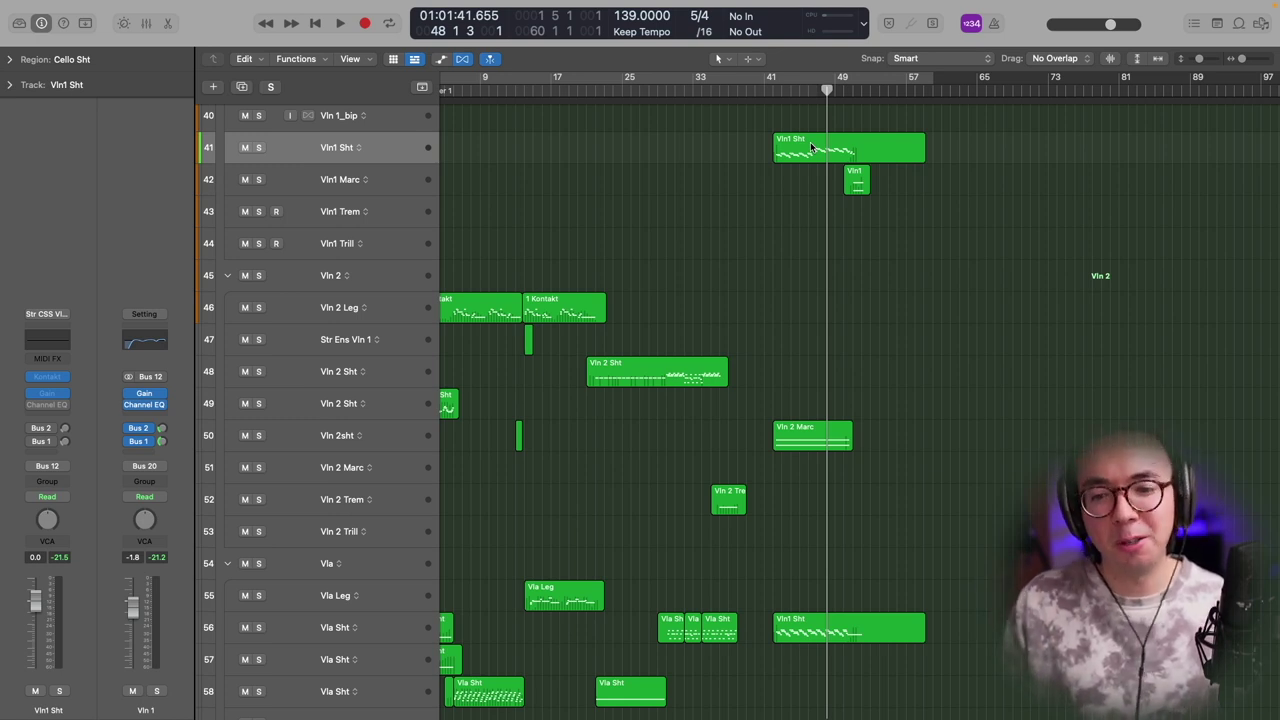
Step: Open the Cello Sht region in the piano roll and play the full arrangement from bar 42, beat 3, stopping after a short passage
scroll(827, 628, "down", 5)
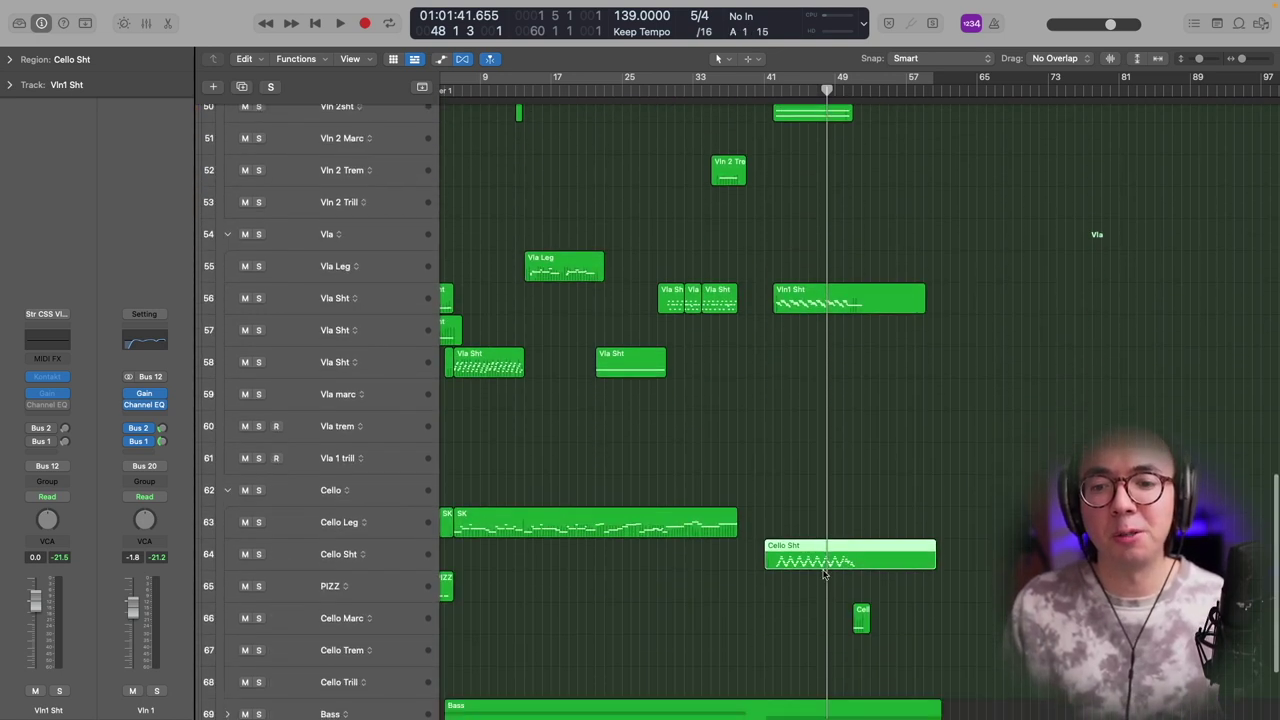
double_click(805, 552)
left_click(478, 325)
key("space")
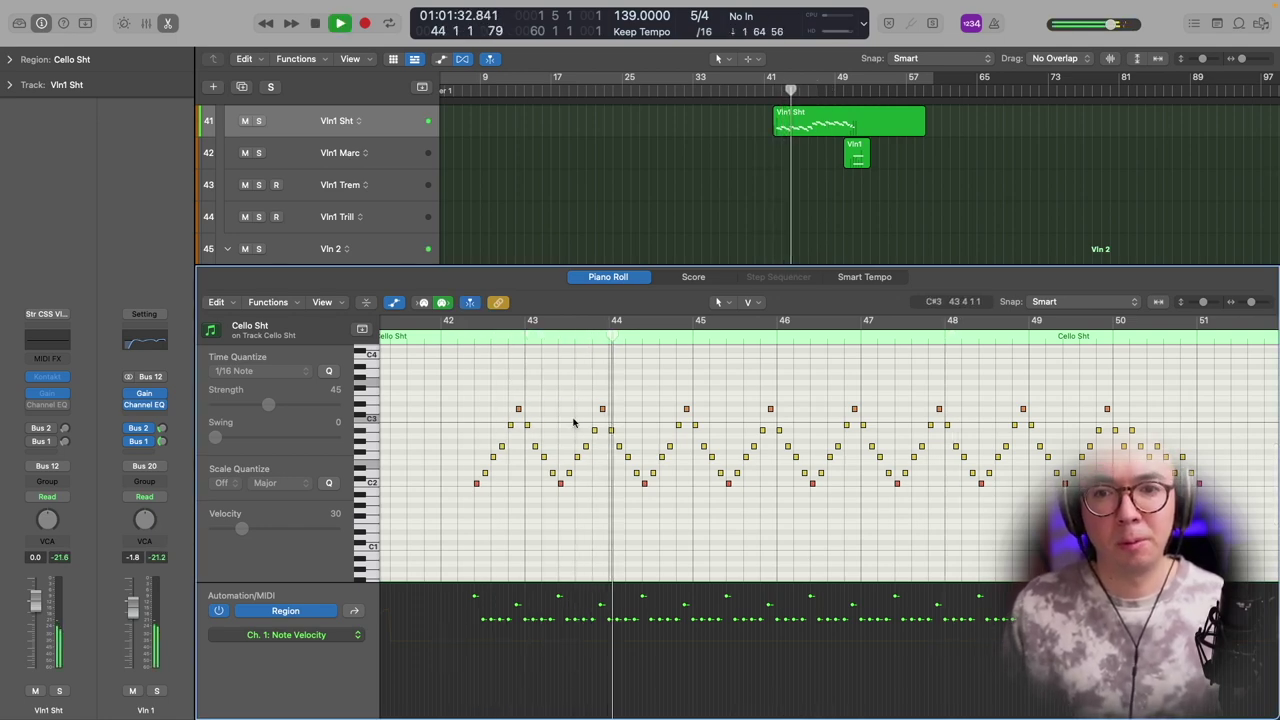
key("space")
Step: Solo only the Cello Sht track, play its short-note pattern from bar 42, and stop playback
scroll(373, 195, "down", 3)
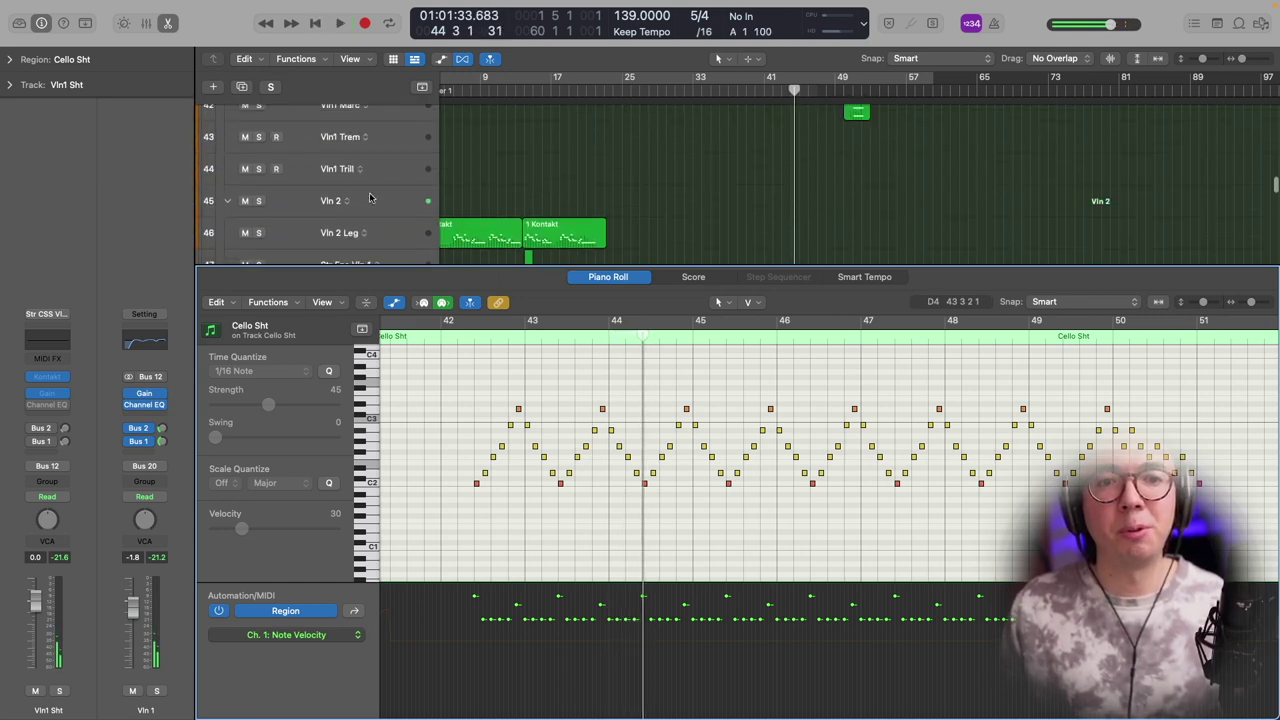
scroll(369, 197, "down", 6)
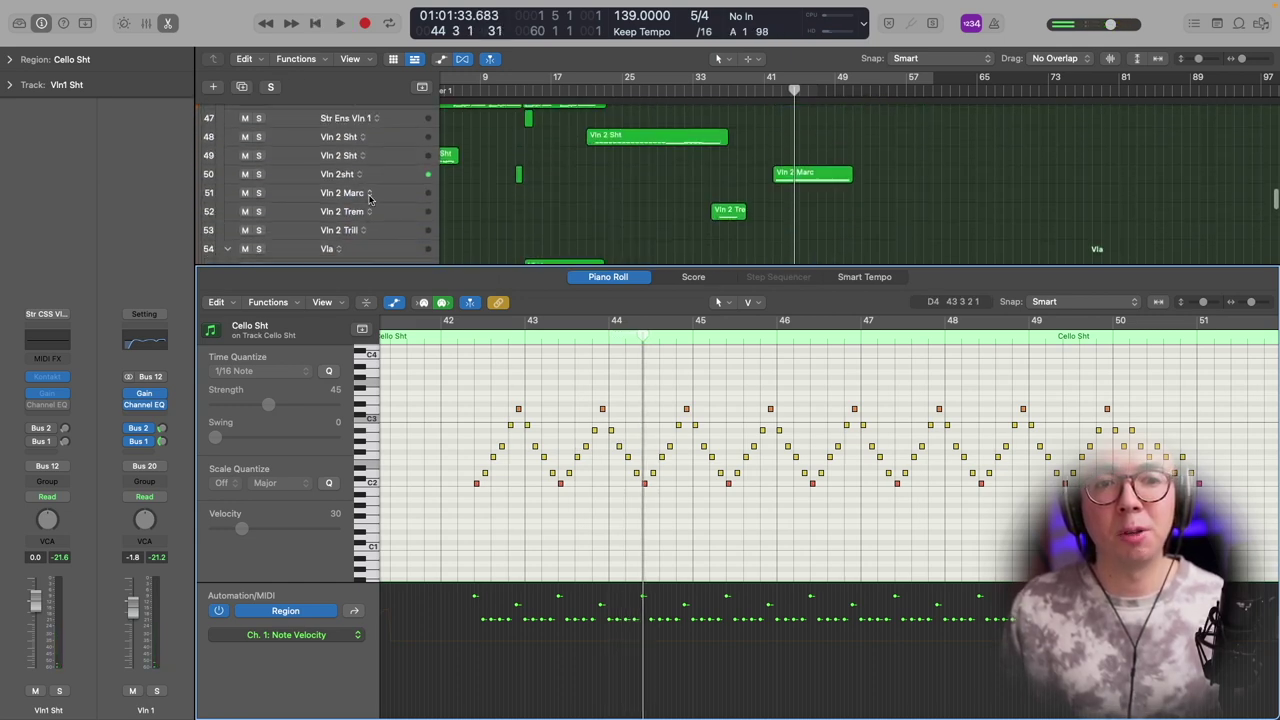
scroll(369, 196, "down", 6)
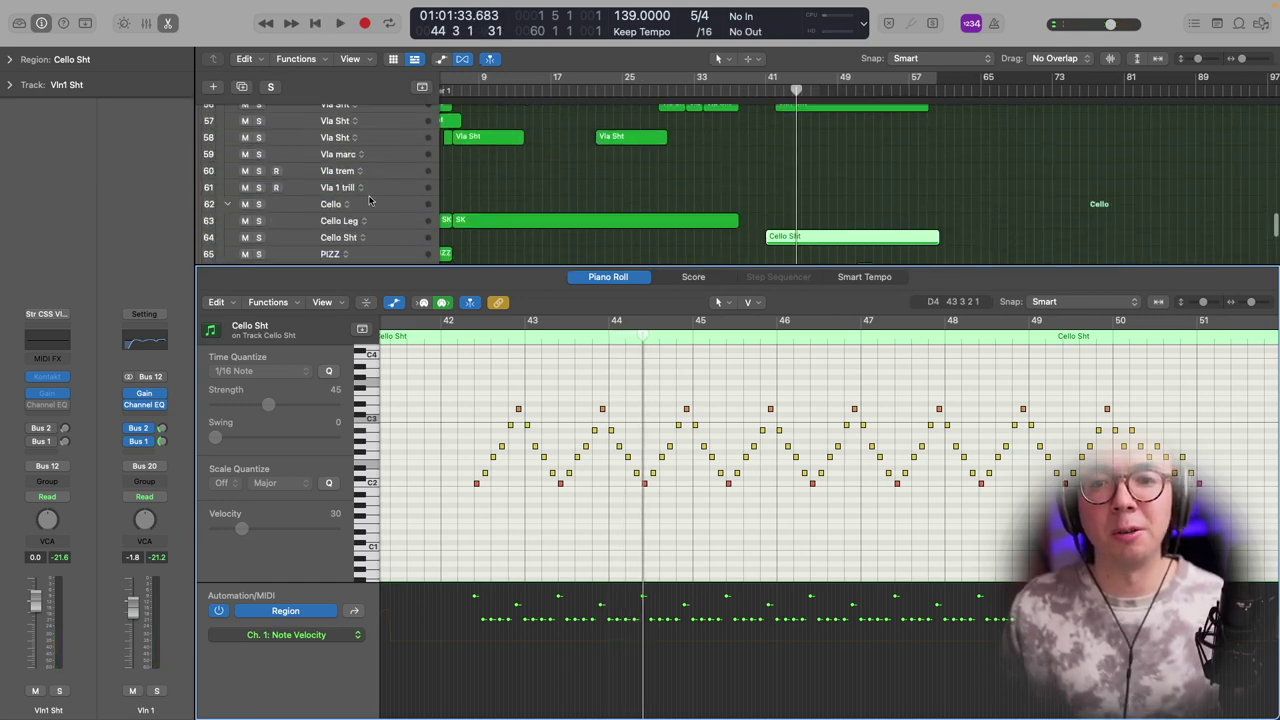
left_click(259, 212)
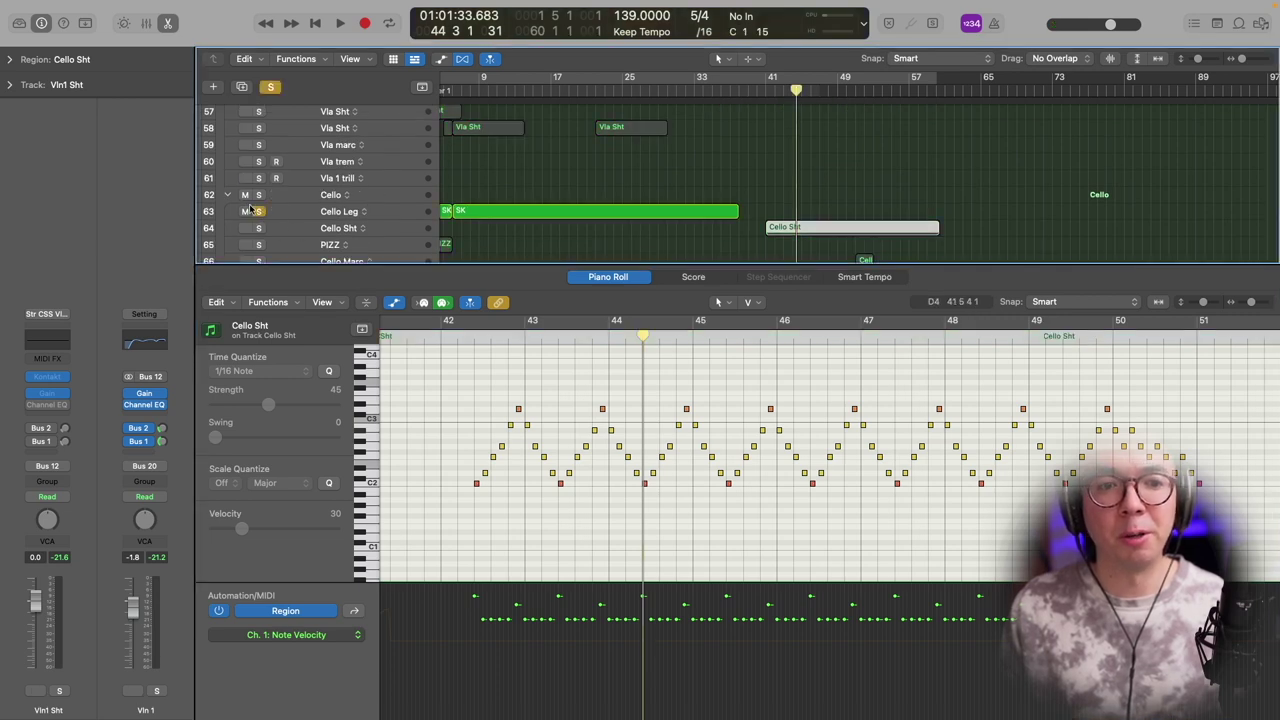
left_click(258, 228, "alt")
key("space")
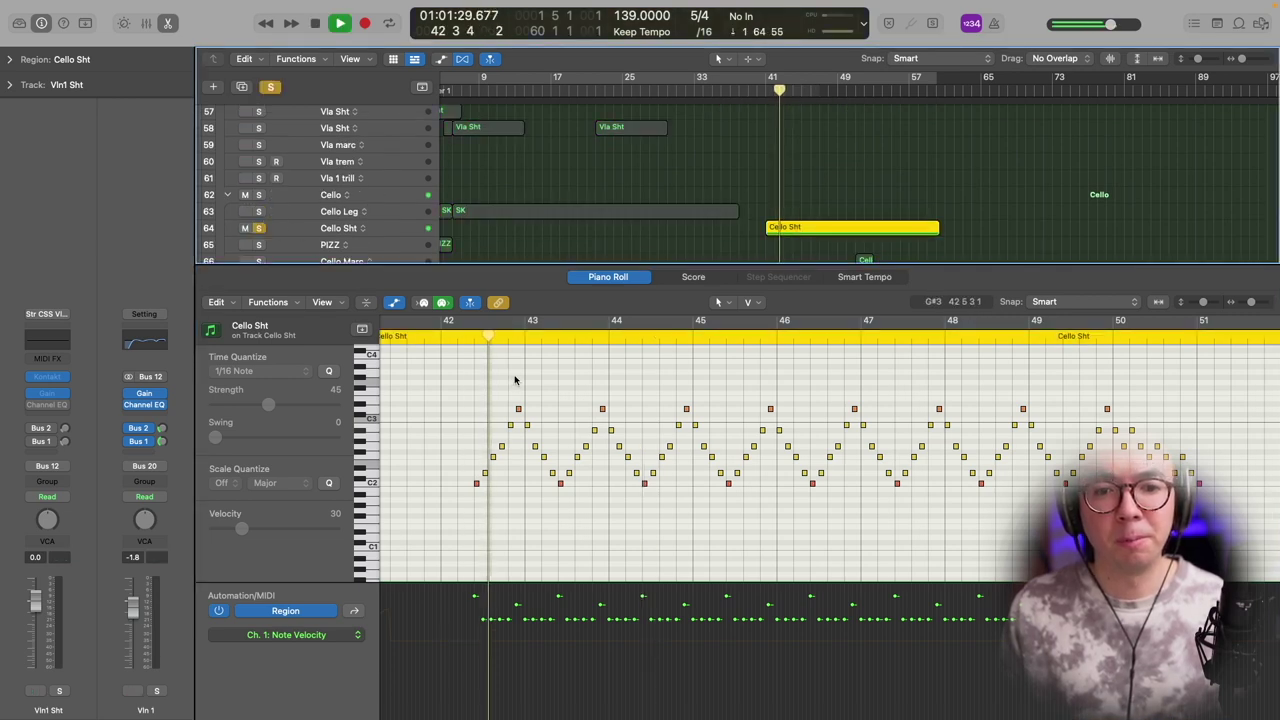
key("space")
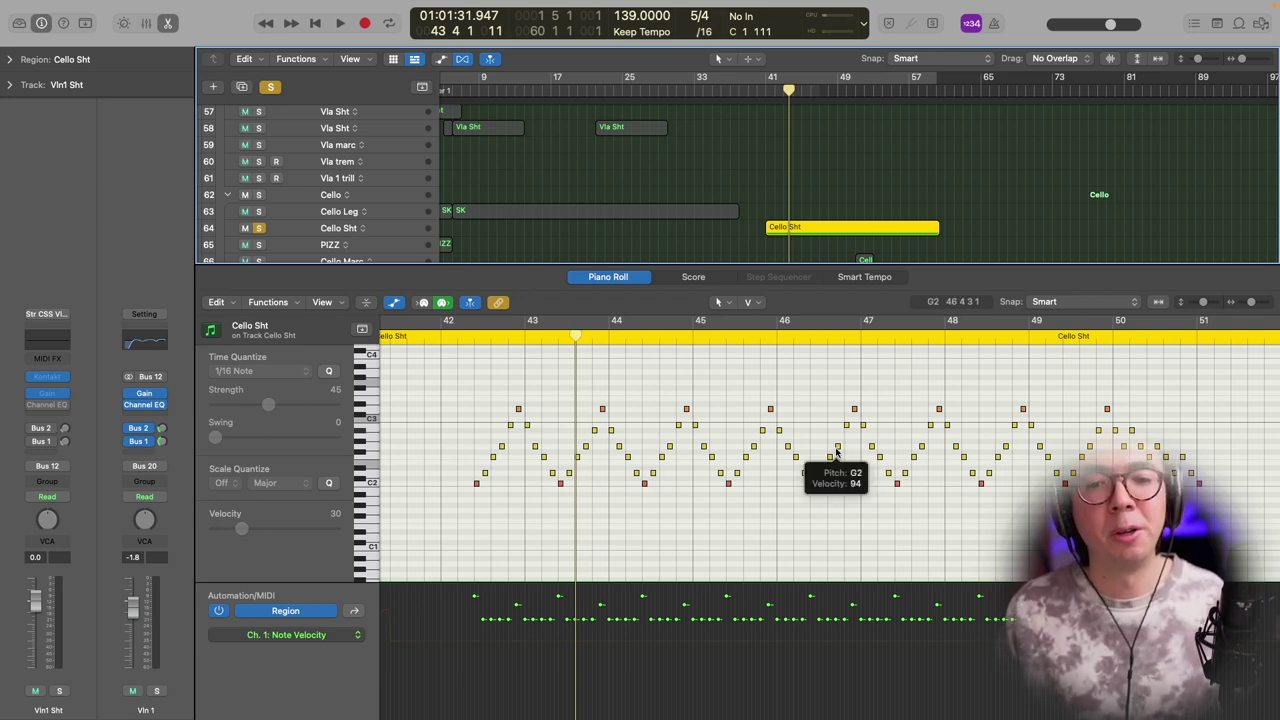
Step: Replay the soloed Cello Sht pattern from bar 42, beat 3, and stop playback
left_click(474, 338)
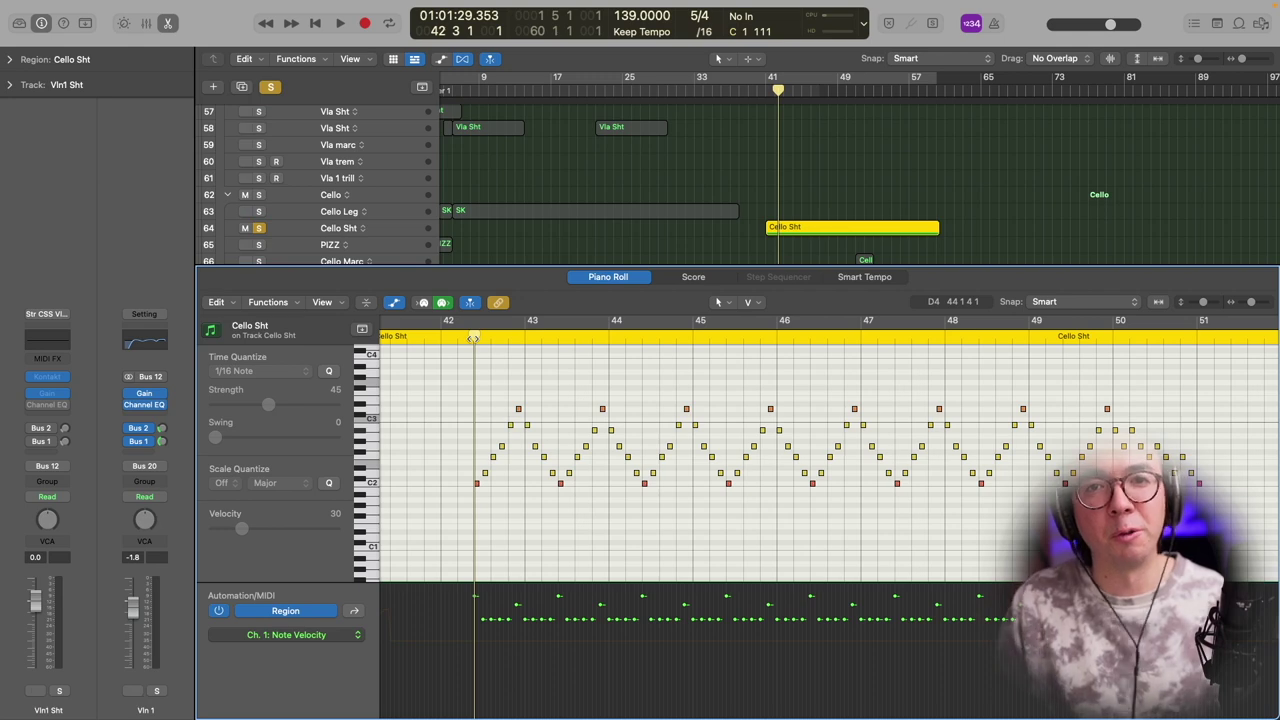
key("space")
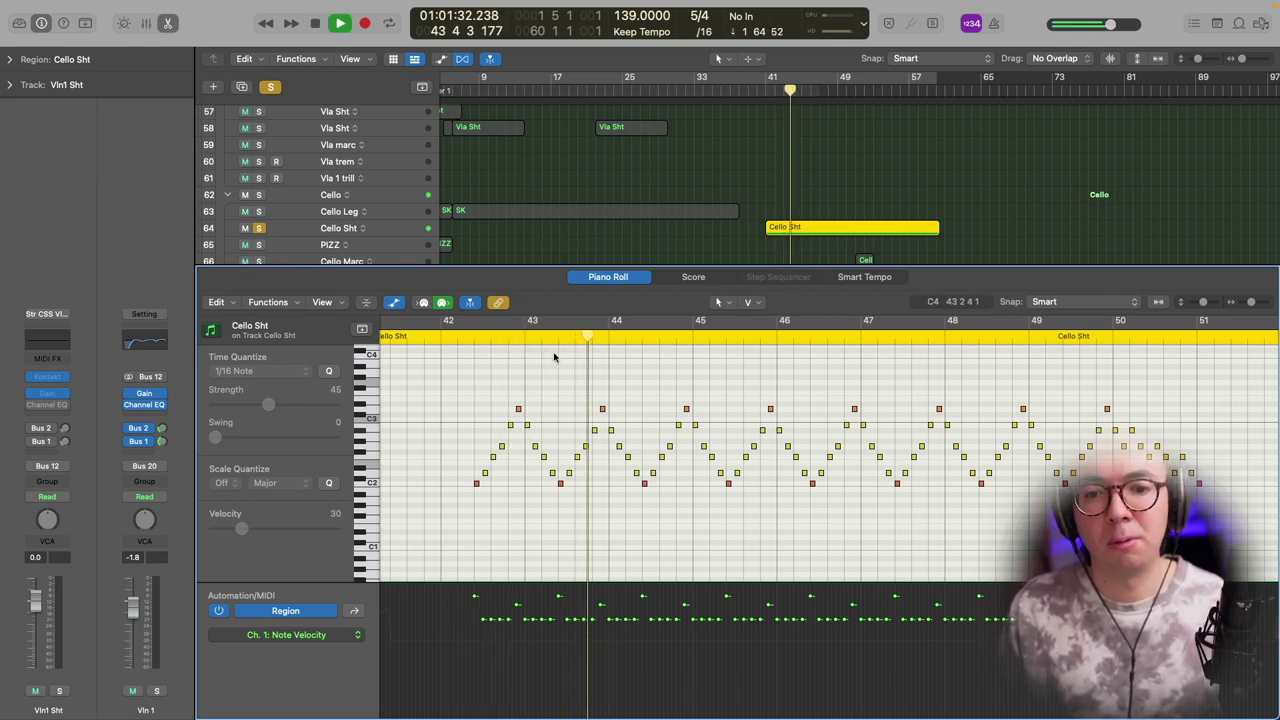
key("space")
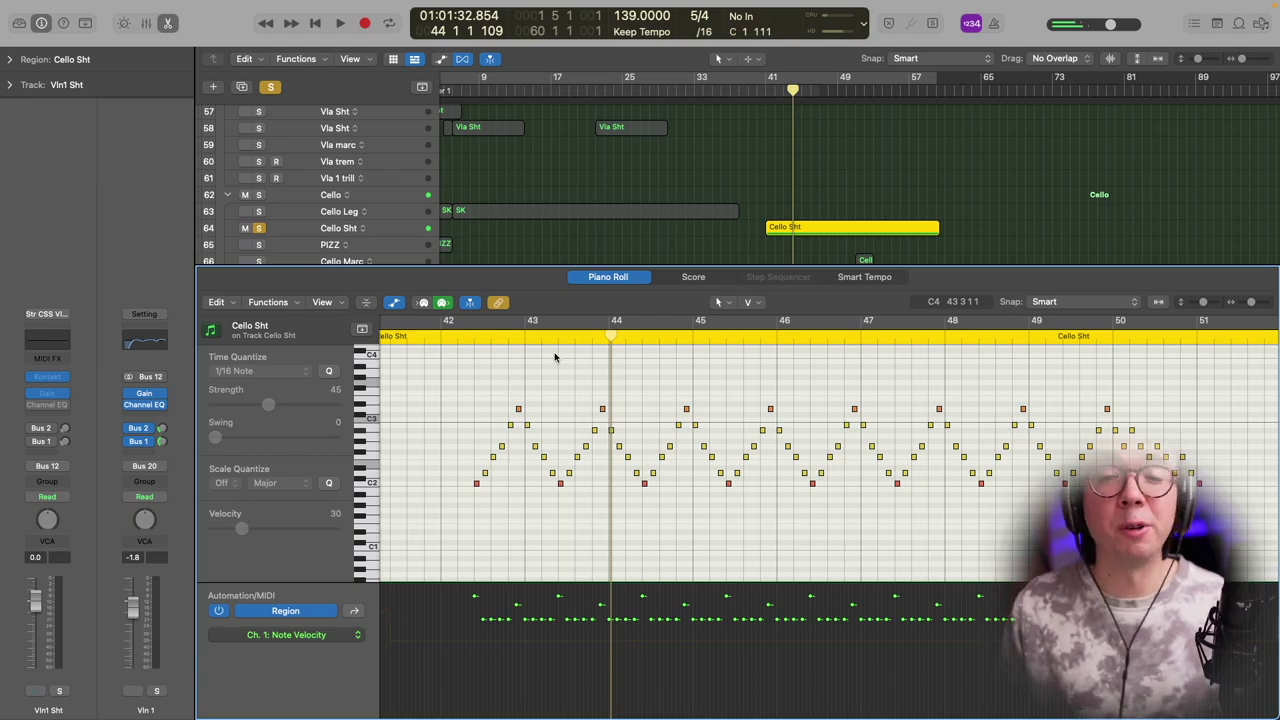
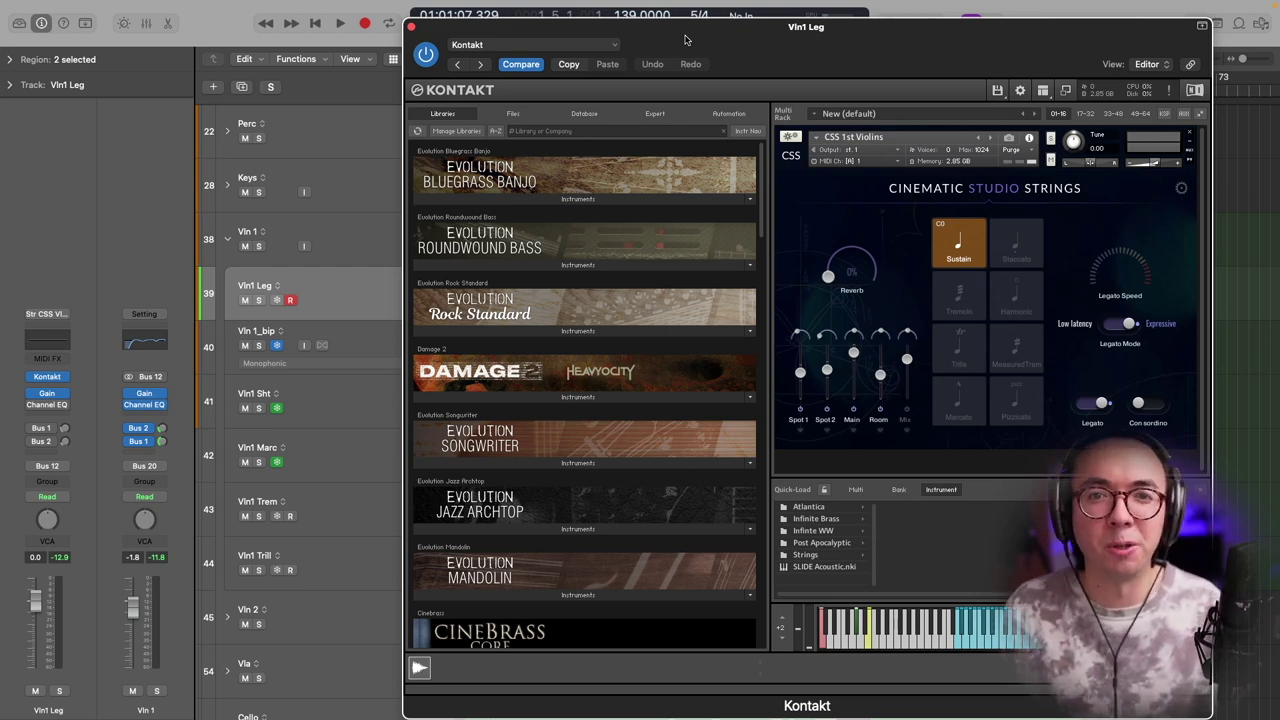
Step: Move the Vln1 Leg Kontakt window out of the way, start playback and toggle solo for the track
left_click_drag(685, 40, 624, 6)
key("space")
key("s")
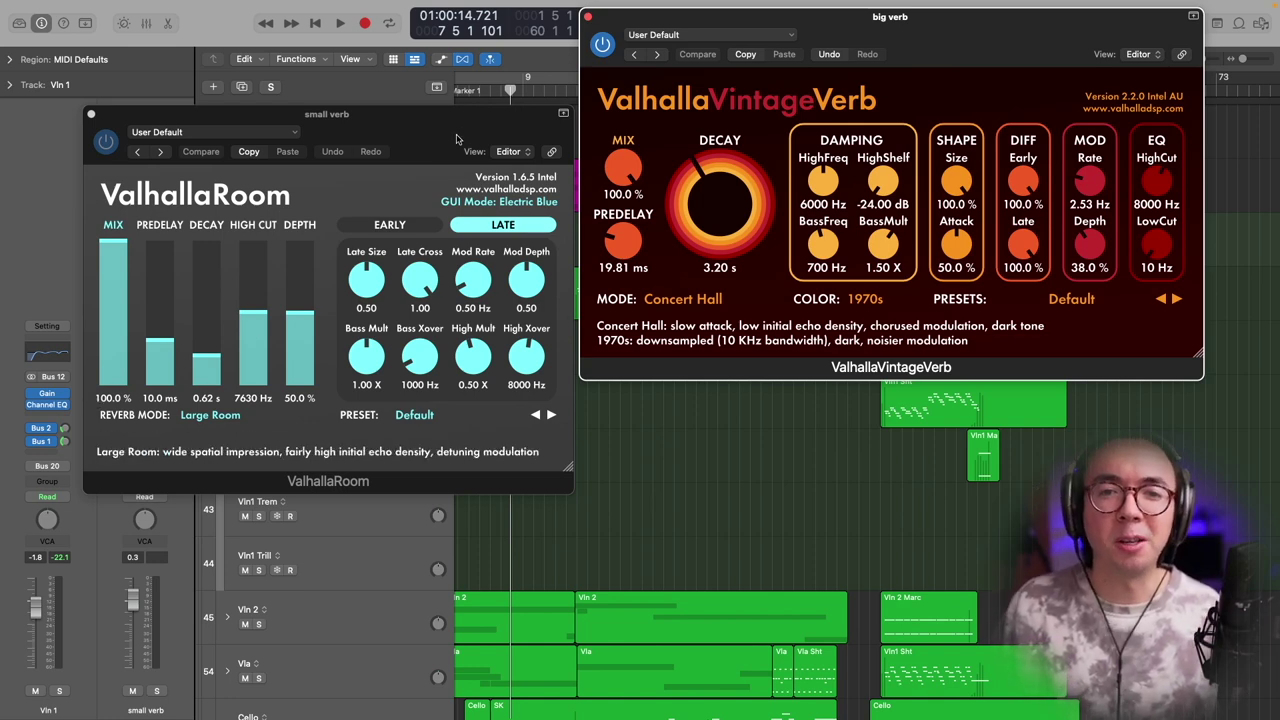
Step: Close the big verb and small verb plug-in windows, and play a short passage of the full arrangement from around bar 26
left_click(588, 17)
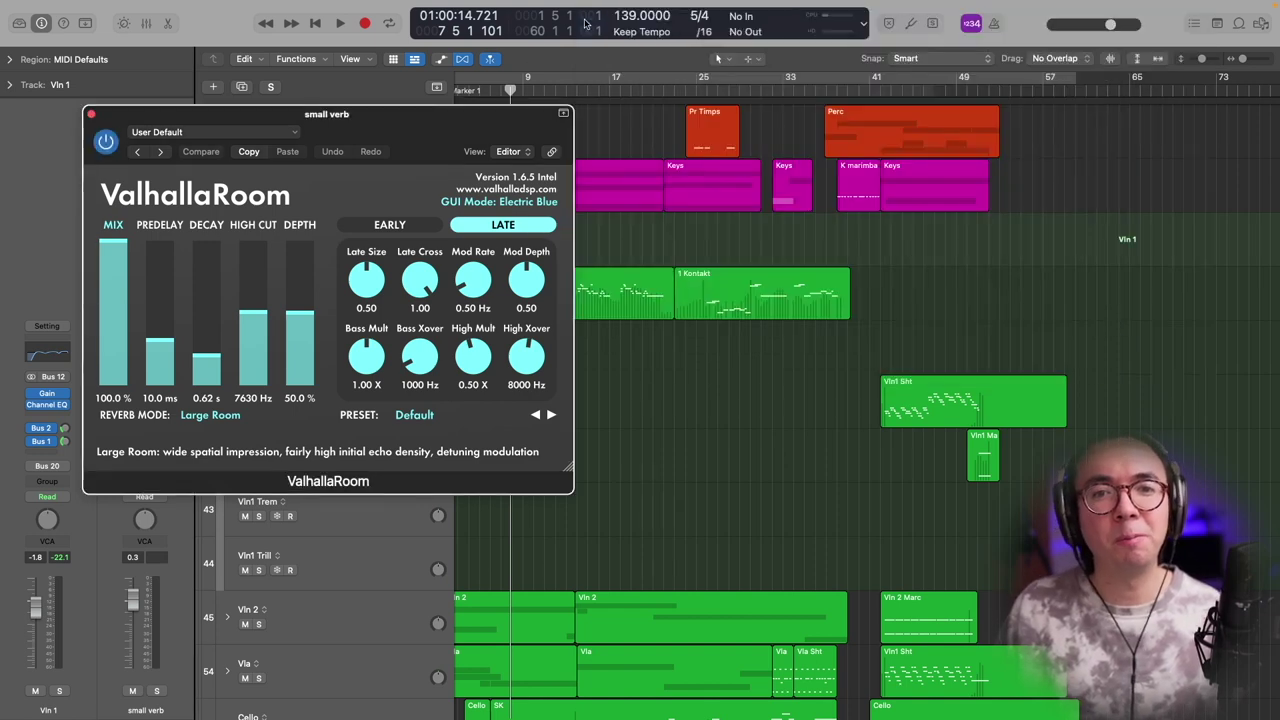
left_click(91, 116)
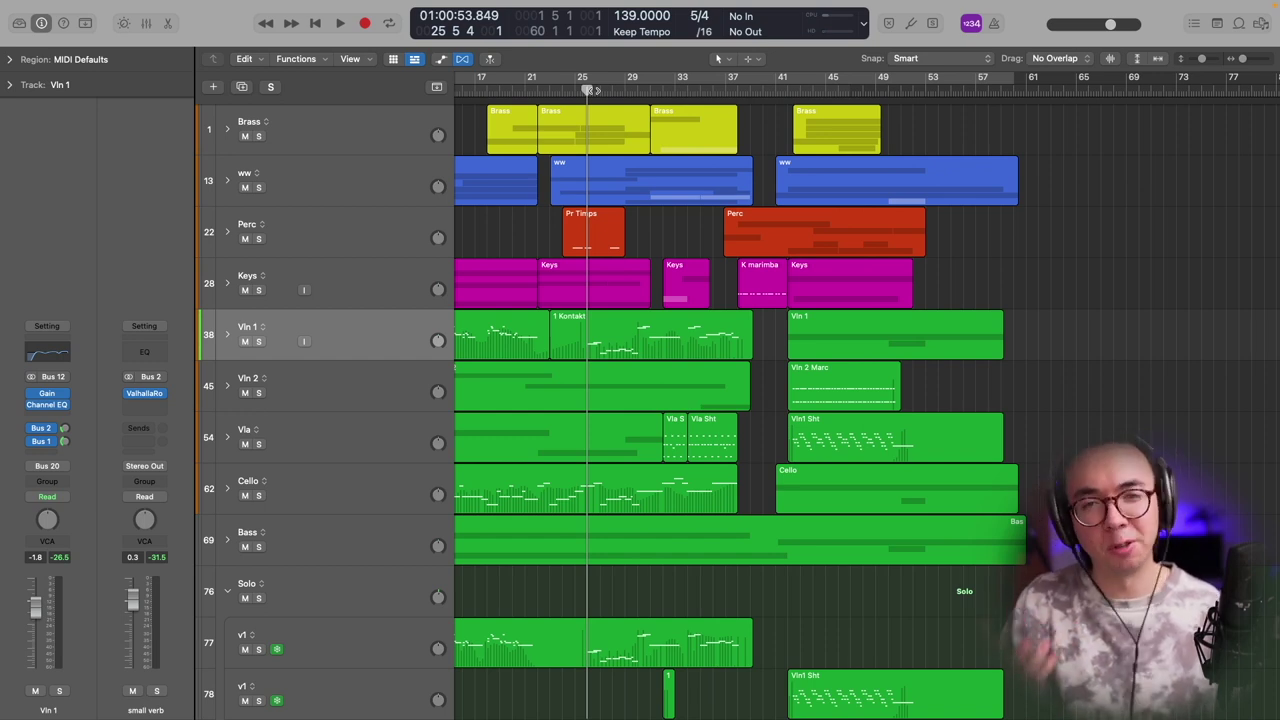
key("space")
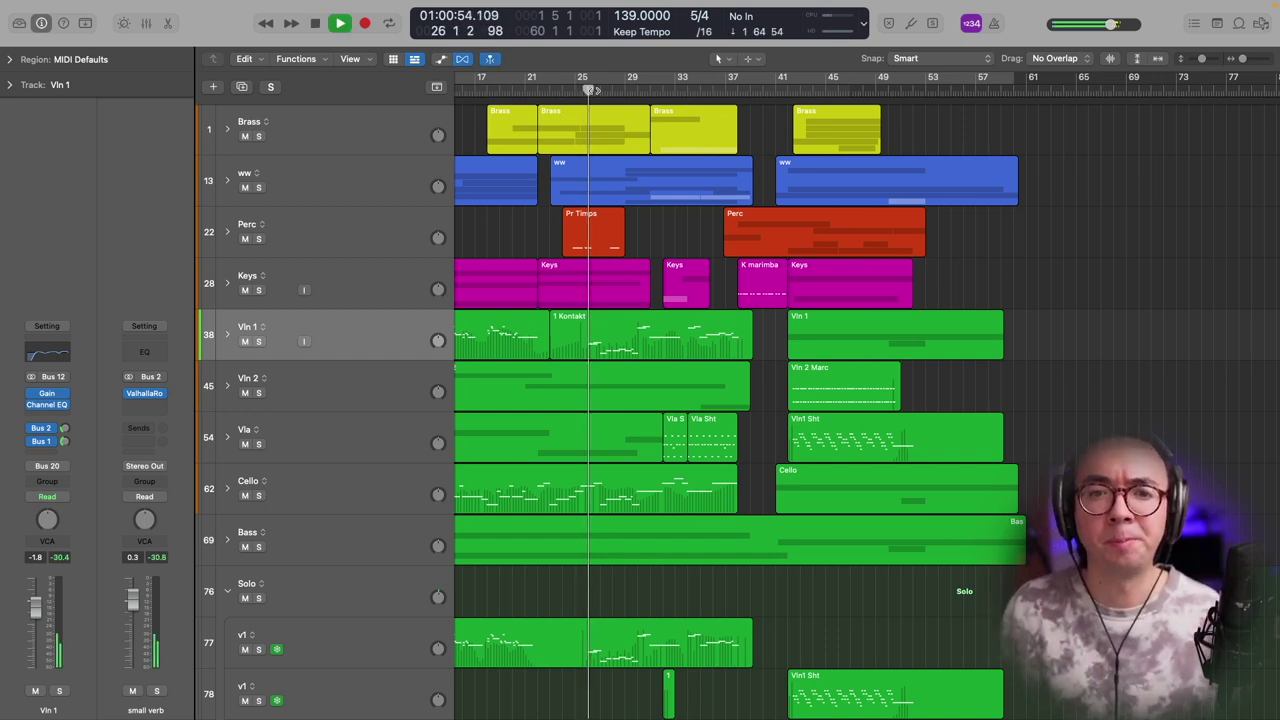
key("super+Right")
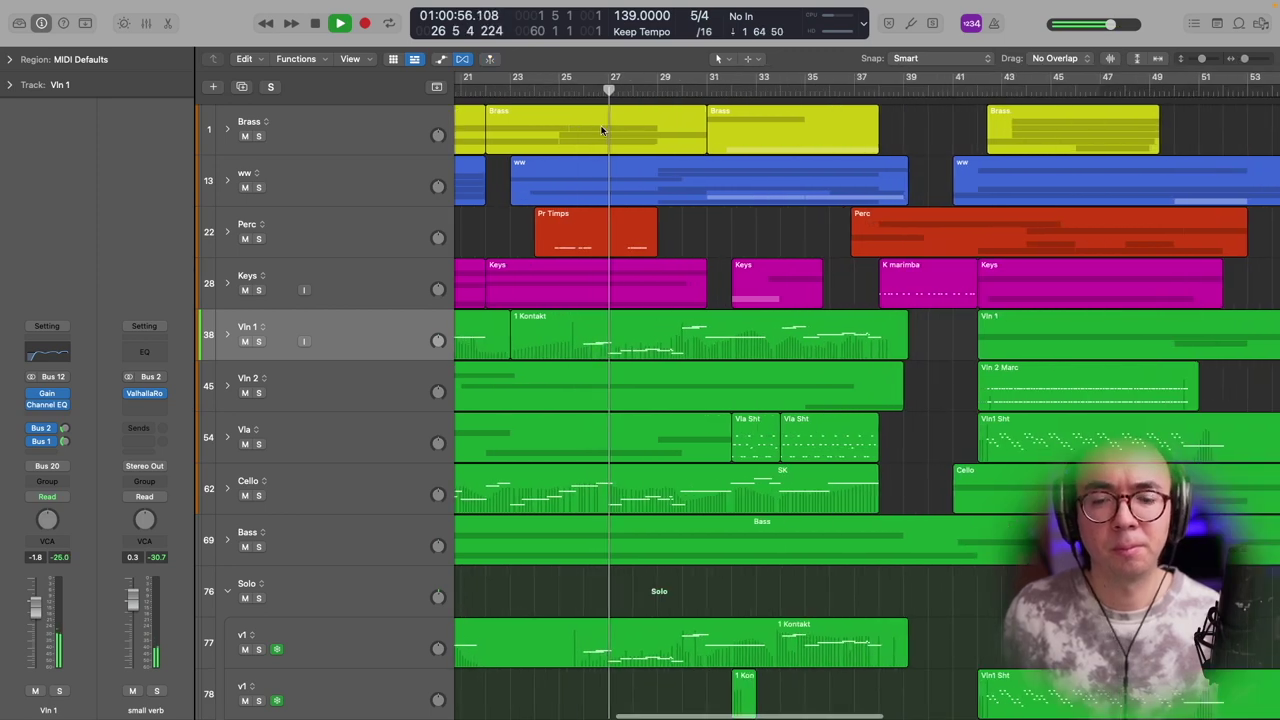
key("space")
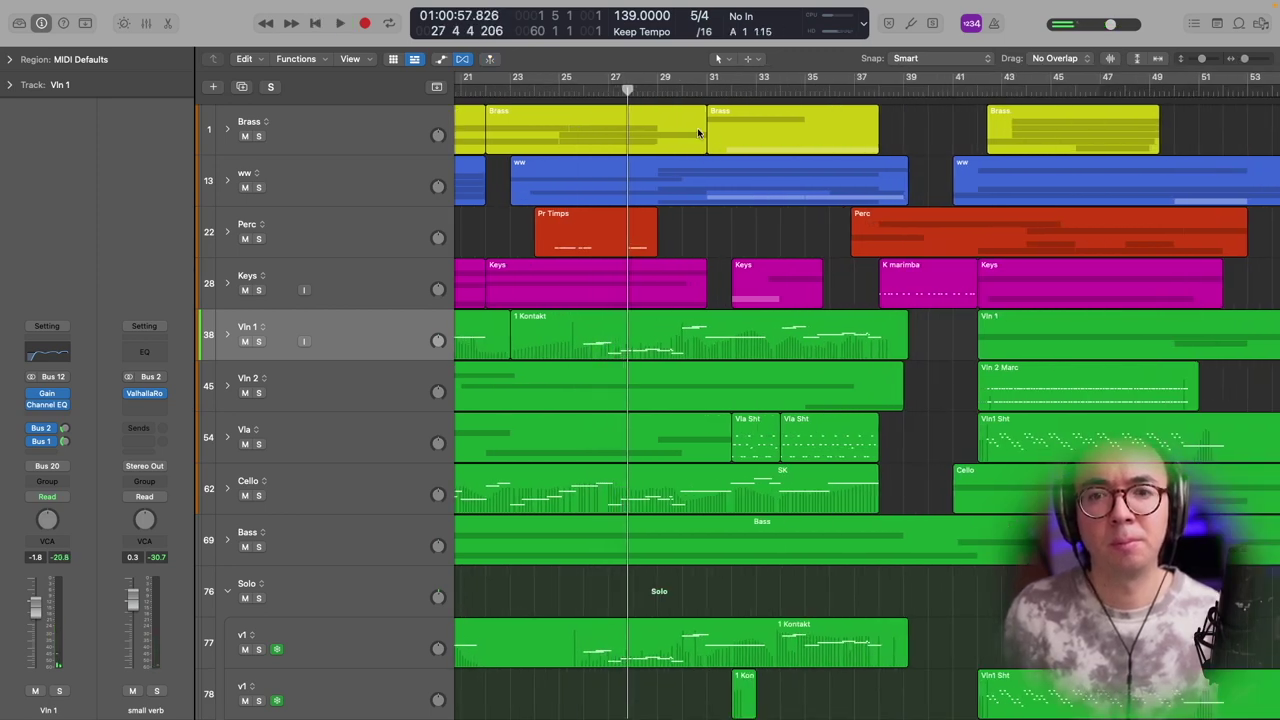
Step: Play from around bar 26 with the mixer open, mute the small verb and big verb channels, and stop playback
key("super+Left")
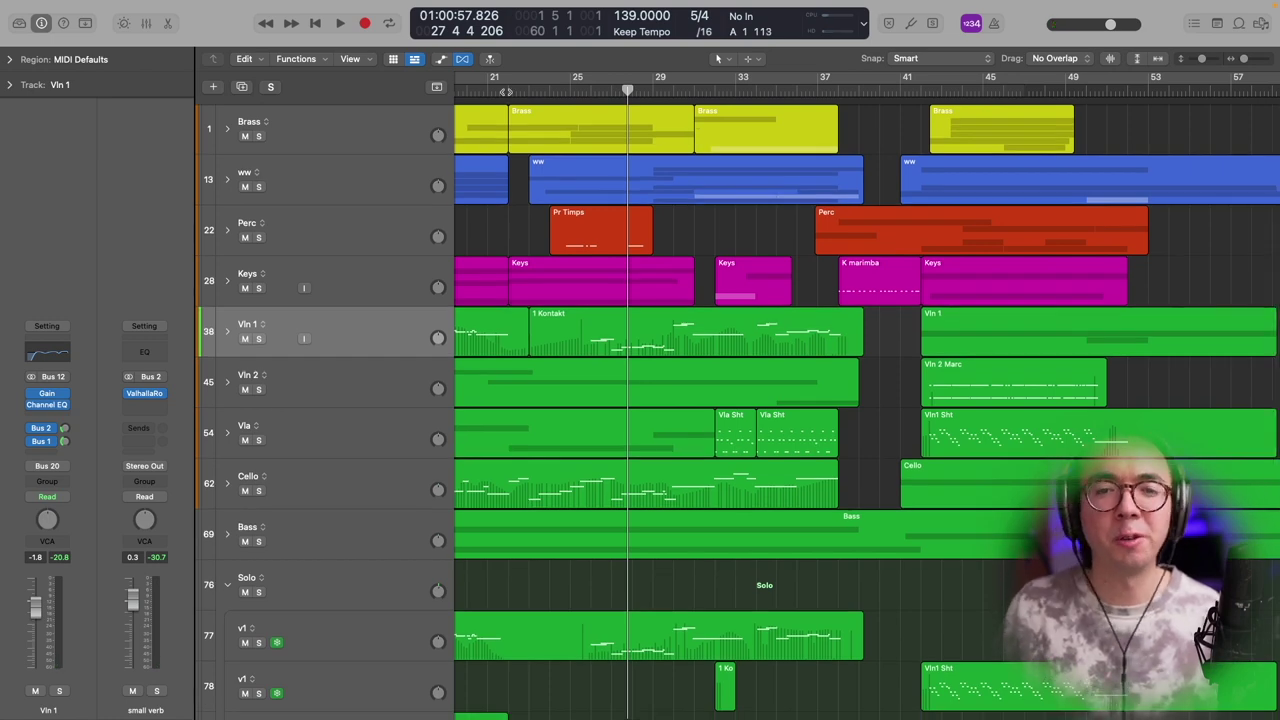
left_click(588, 84)
key("space")
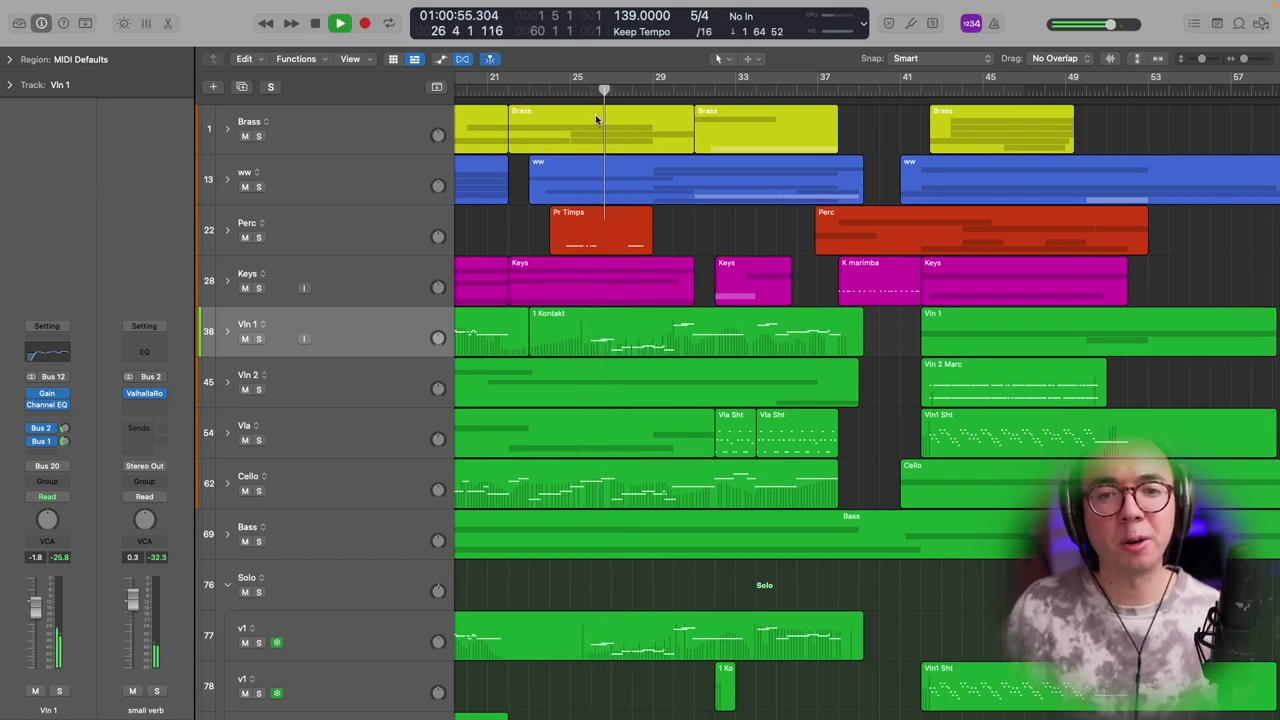
key("x")
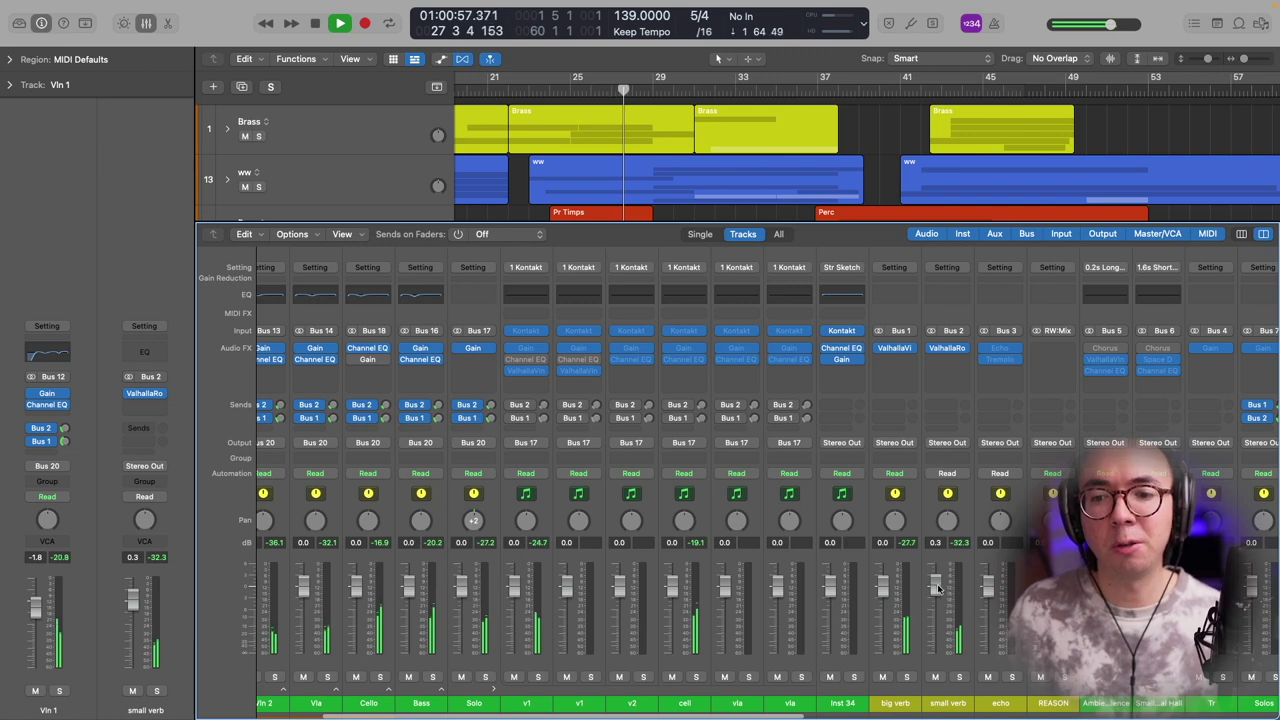
left_click(935, 677)
left_click(882, 677)
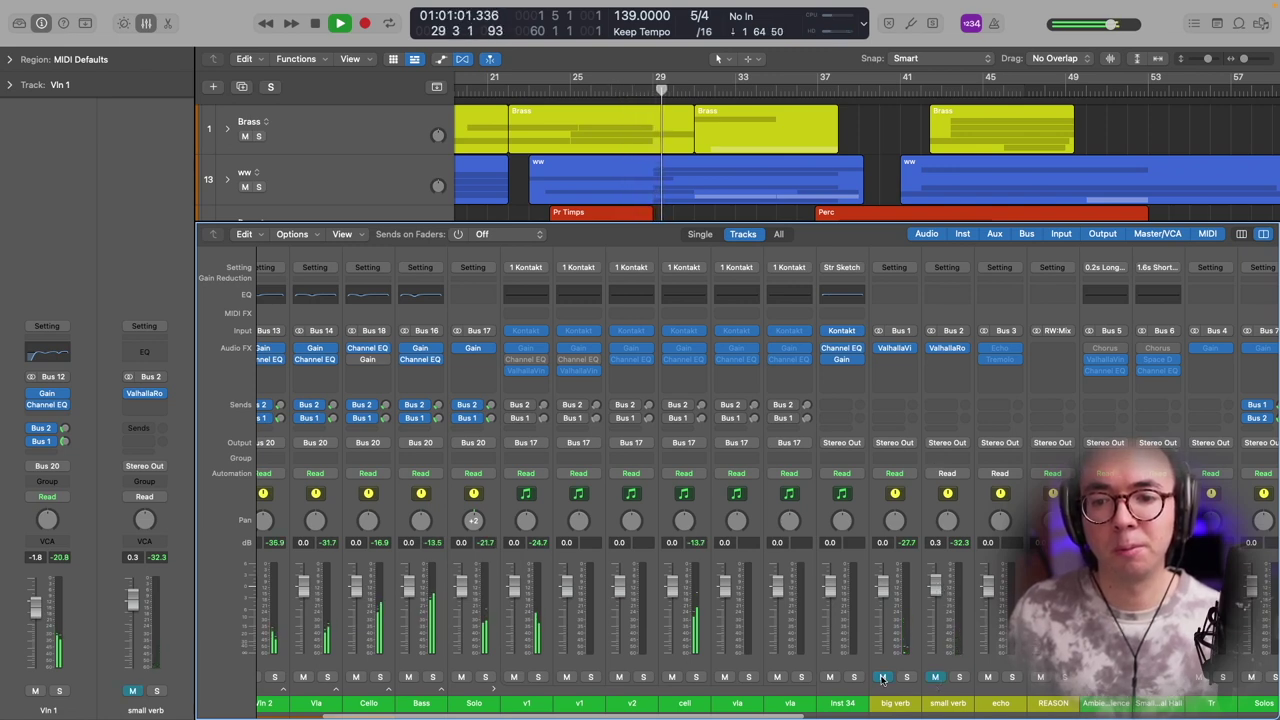
key("space")
Step: Replay the passage with both reverbs muted, unmute big verb and small verb during playback, stop, and close the mixer
key("space")
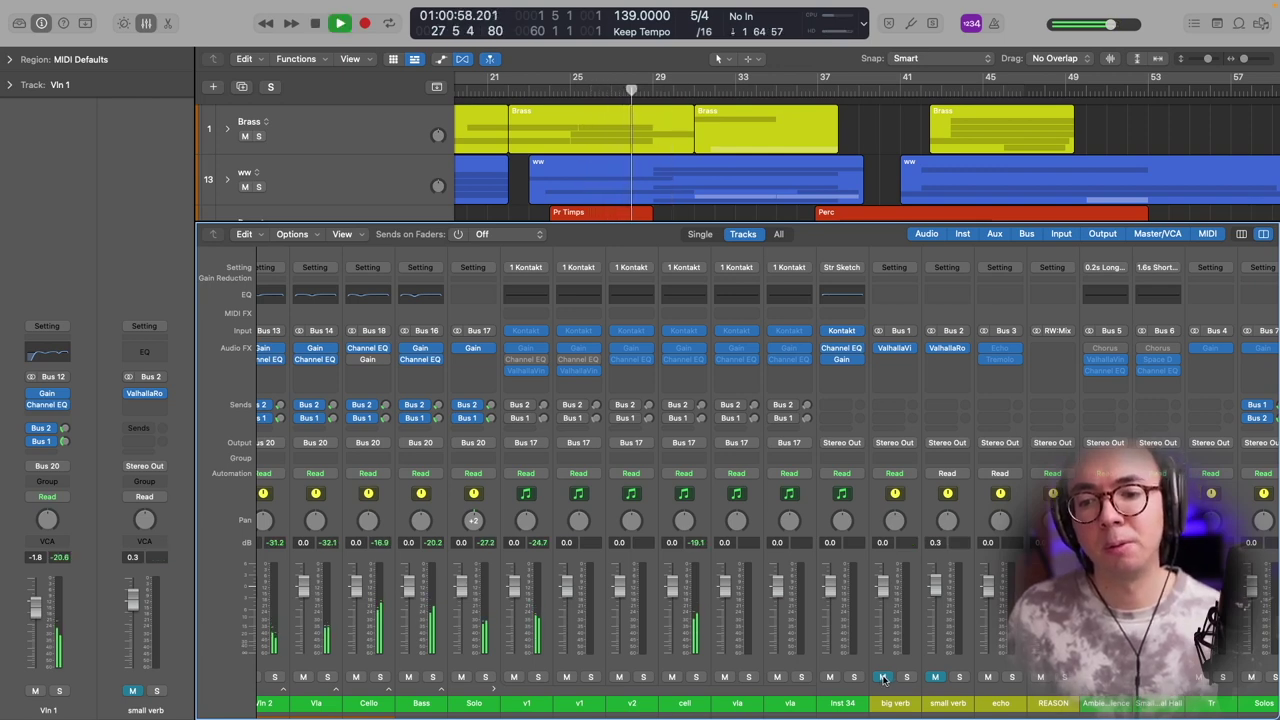
left_click(883, 677)
left_click(940, 678)
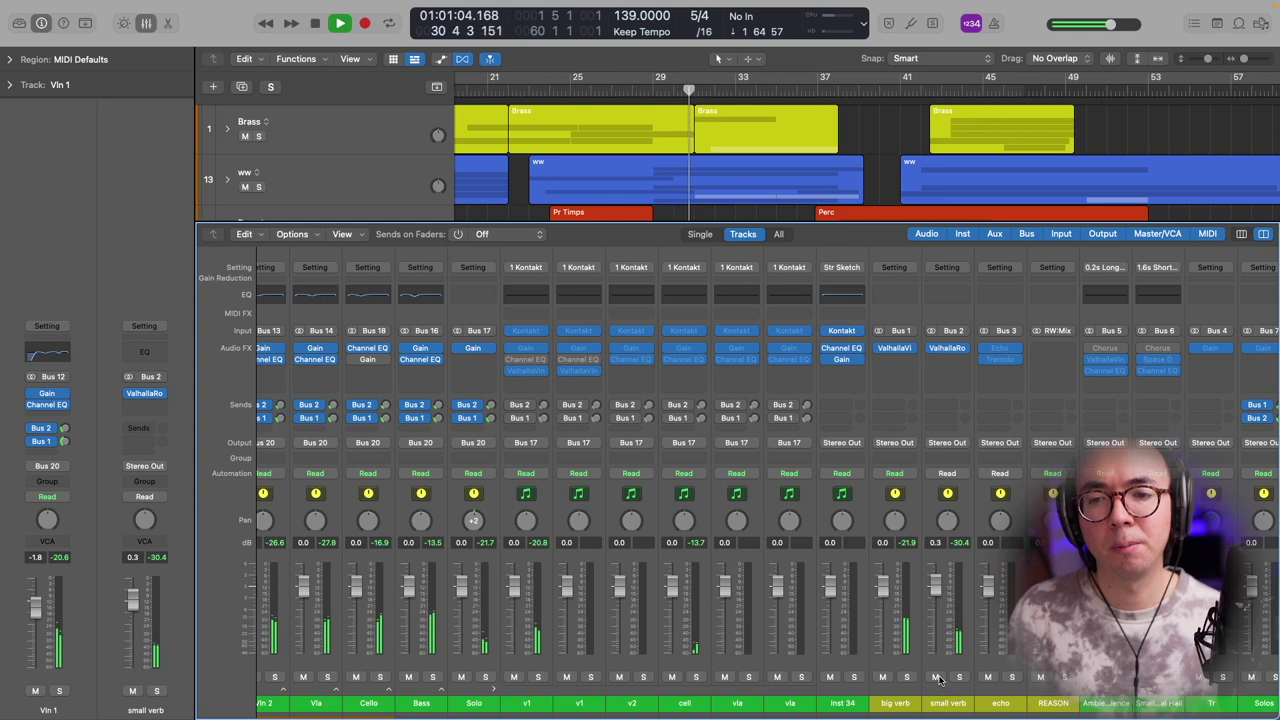
key("space")
key("x")
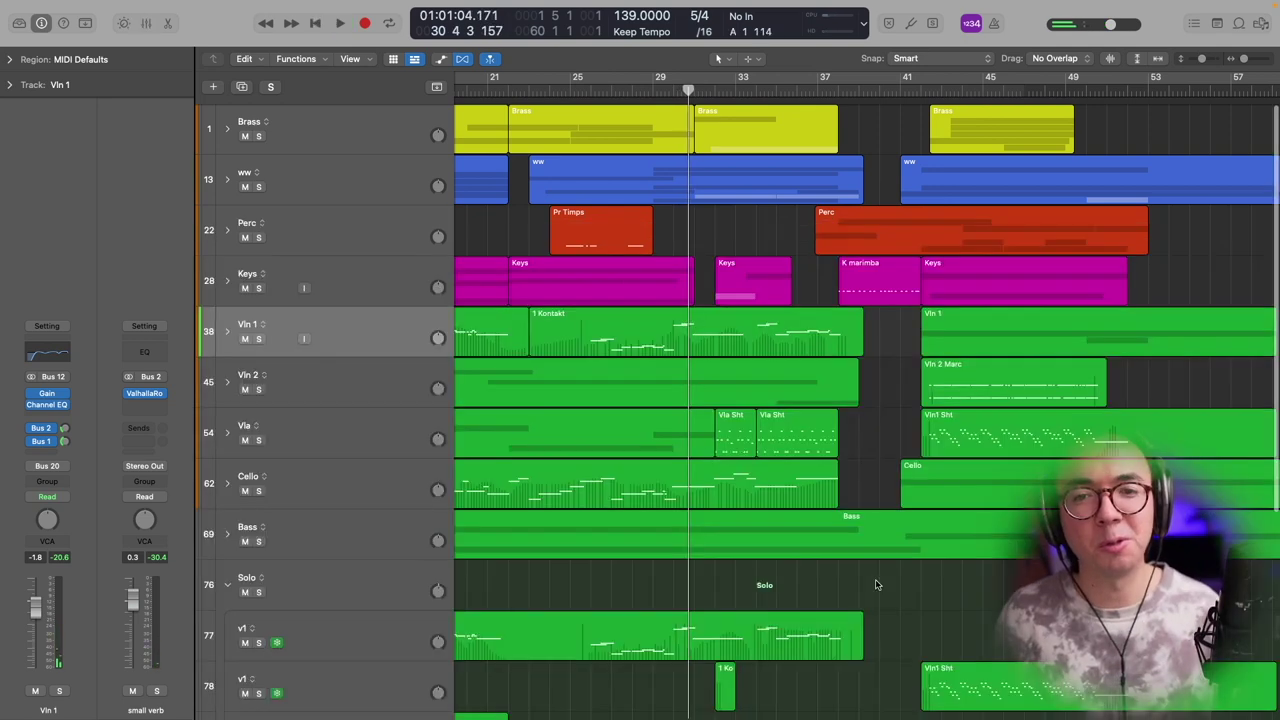
Step: Set the playhead to bar 12 and solo the string stacks from Vln 1 through Bass, leaving the Solo stack out
scroll(846, 484, "down", 3)
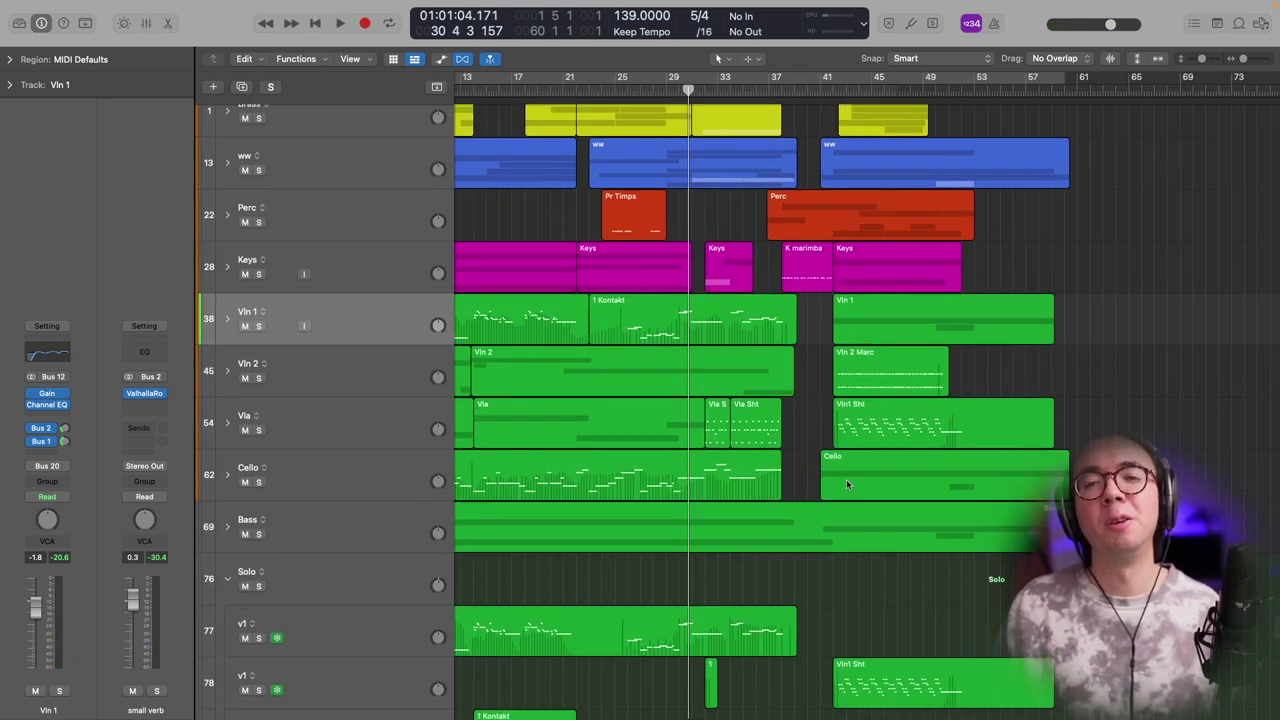
scroll(846, 484, "down", 2)
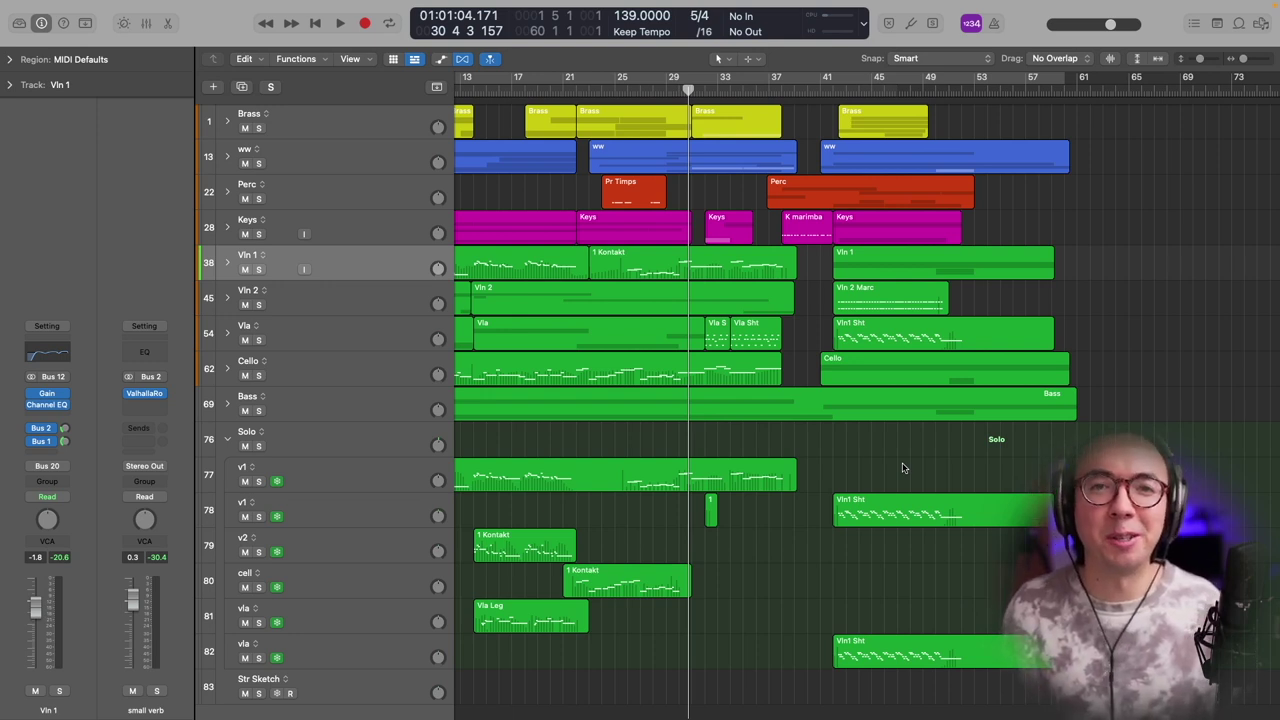
scroll(950, 472, "down", 1)
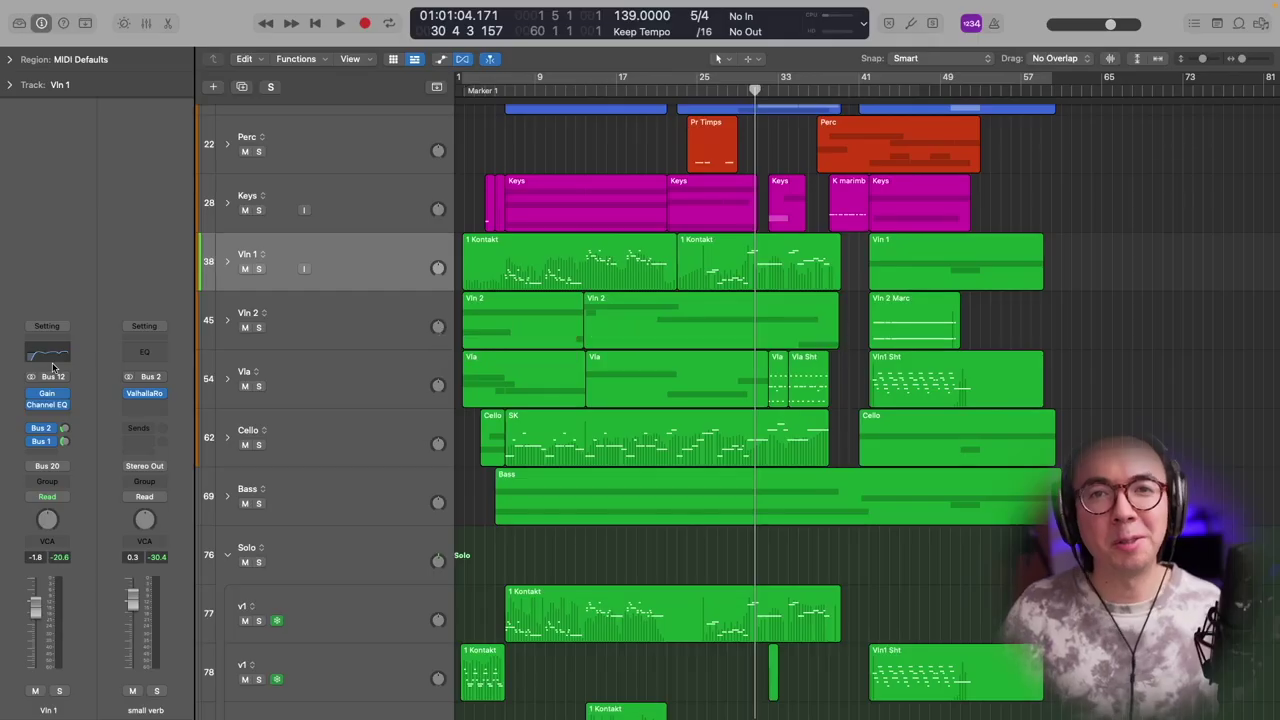
scroll(487, 361, "up", 3)
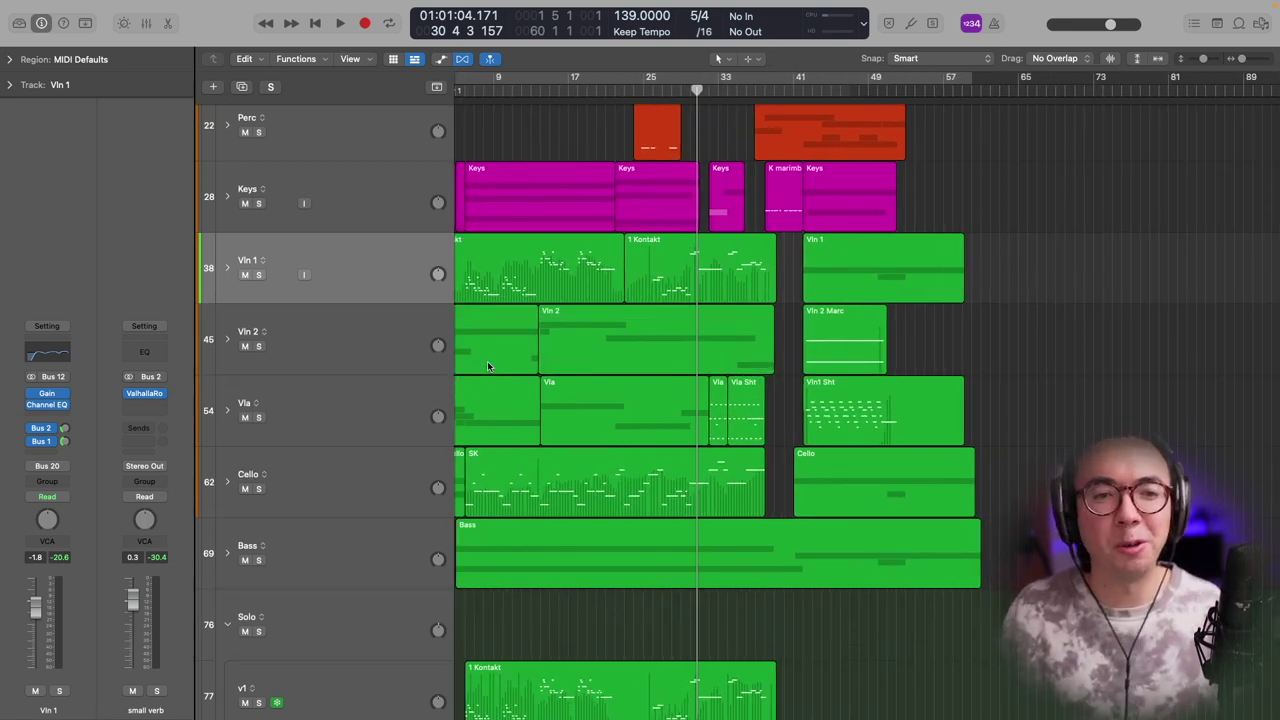
scroll(536, 346, "left", 3)
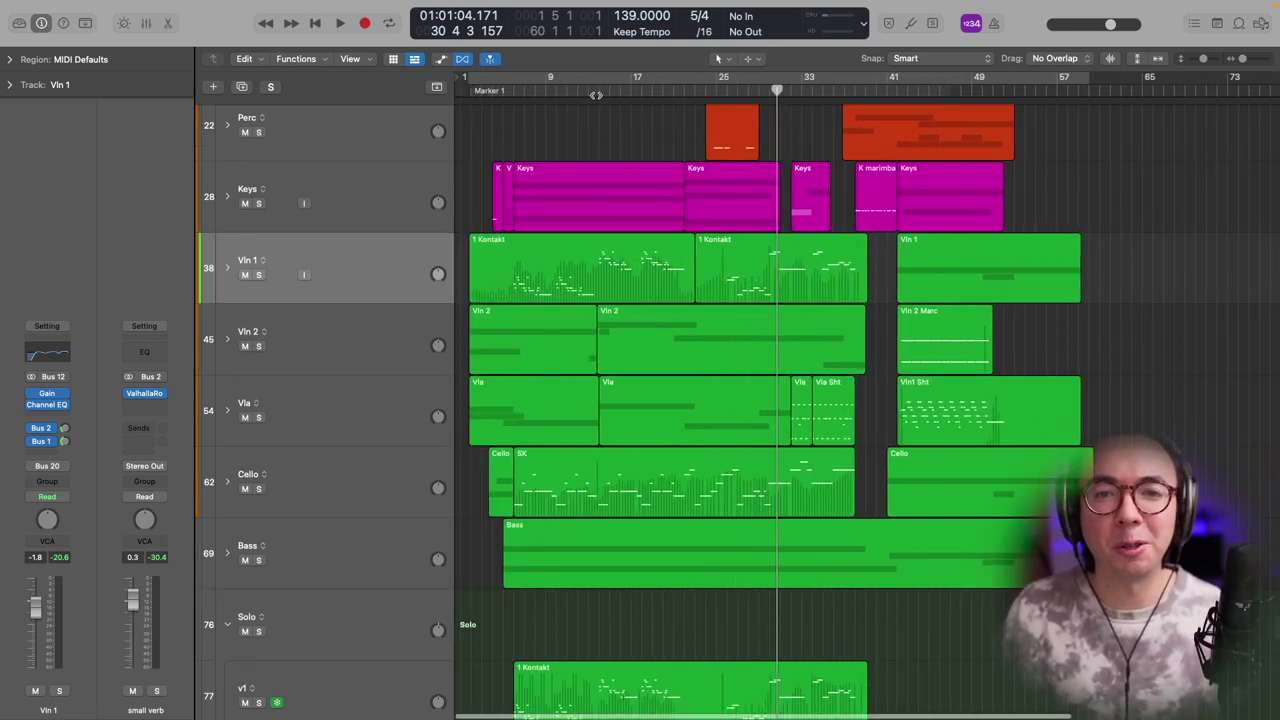
left_click(596, 95)
scroll(592, 110, "up", 4)
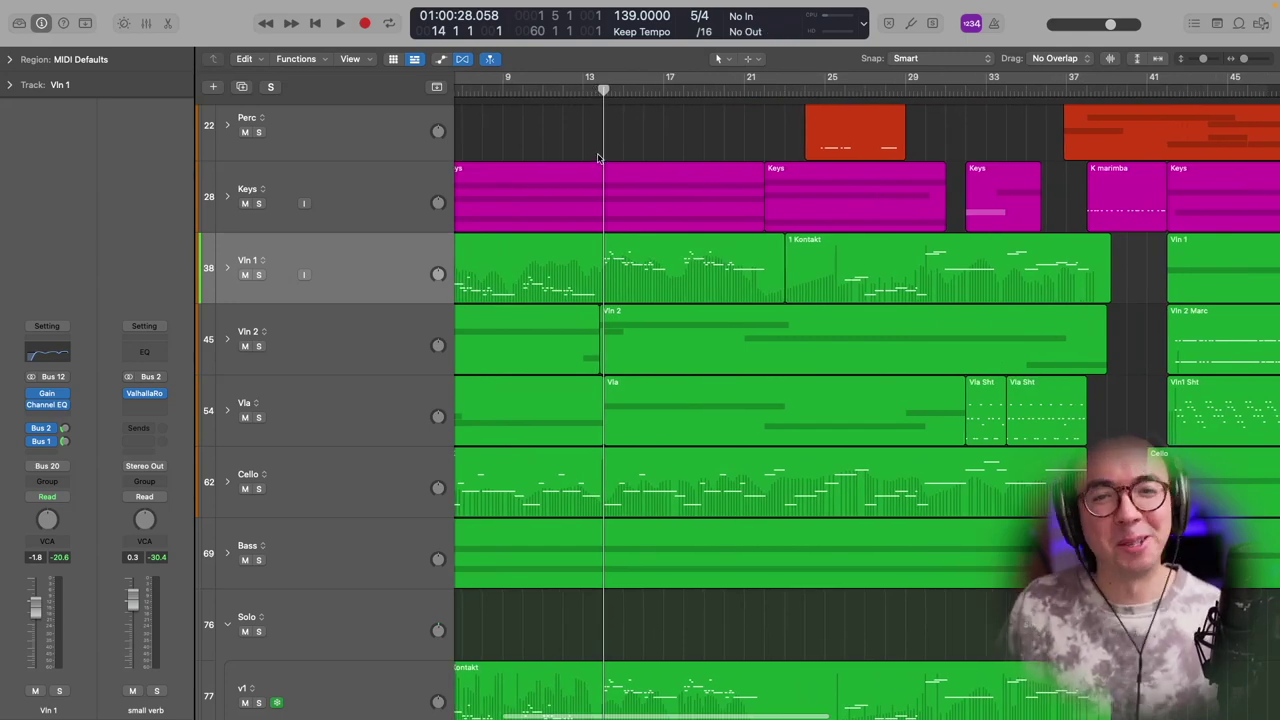
scroll(598, 158, "up", 3)
left_click(560, 95)
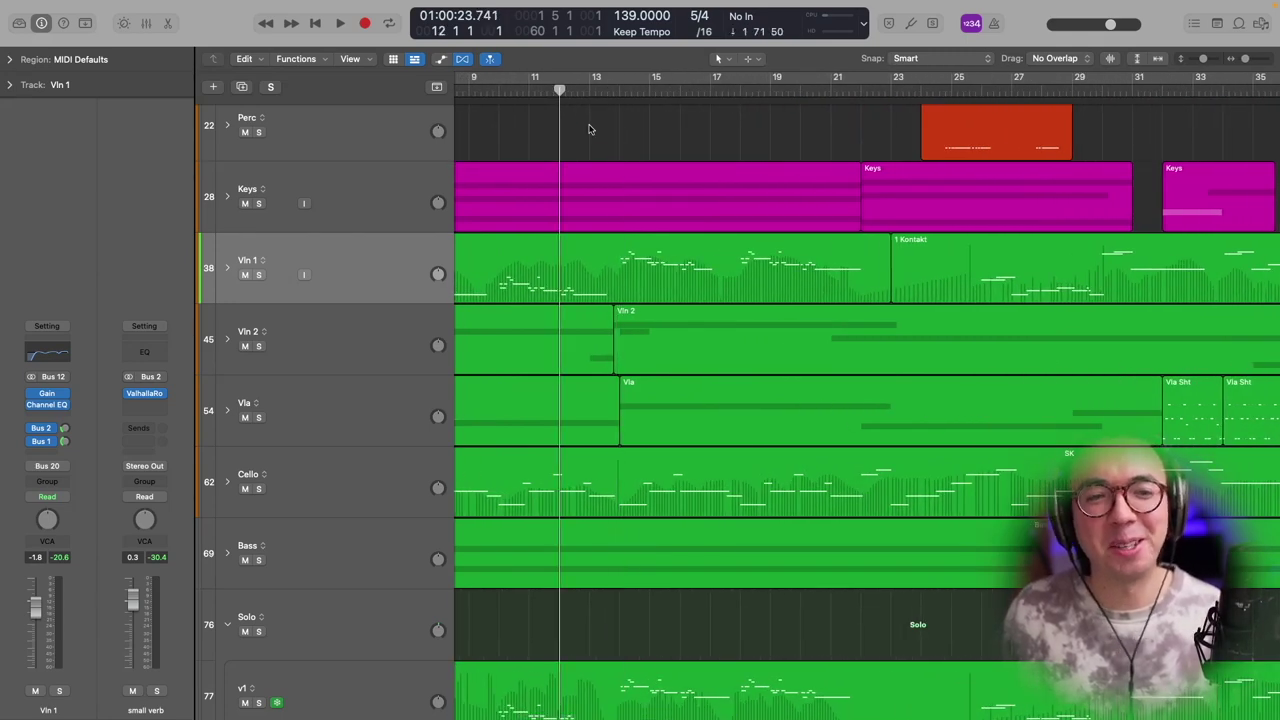
left_click_drag(259, 275, 255, 642)
left_click(257, 633)
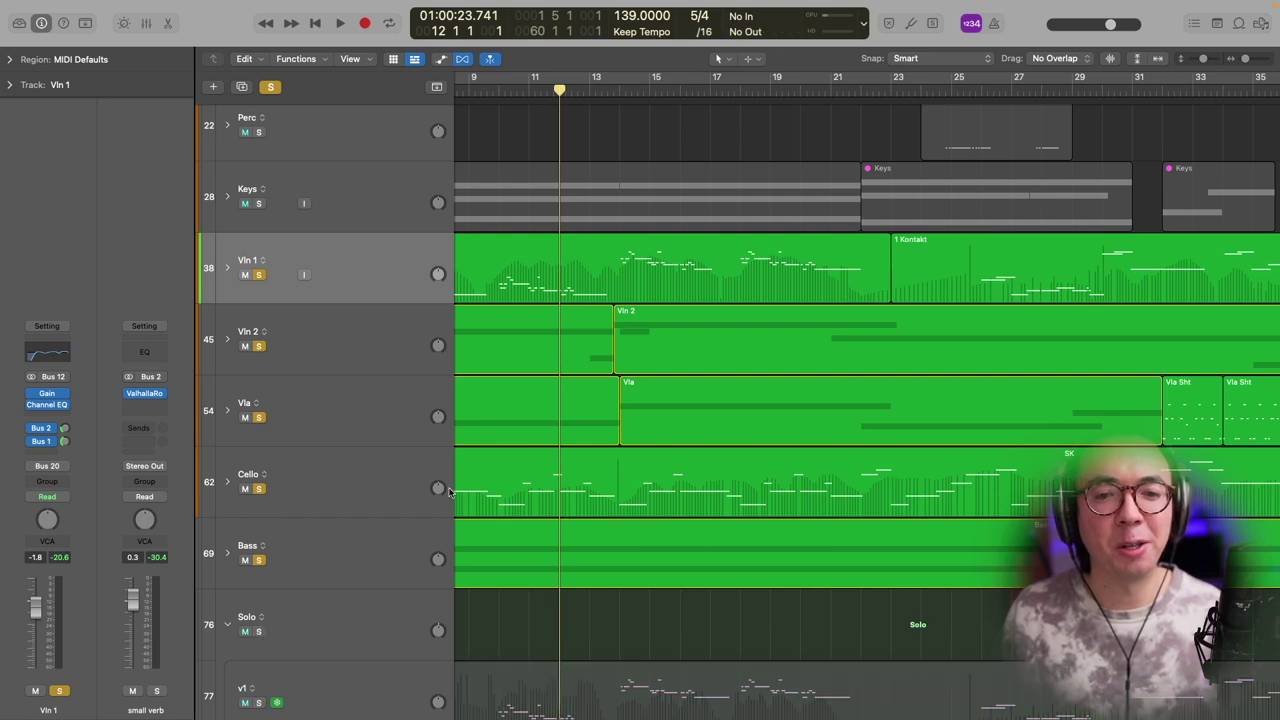
Step: Play the soloed string sections from bar 12, collapse the Solo track stack, and add it to the solo during playback
key("space")
scroll(387, 334, "down", 5)
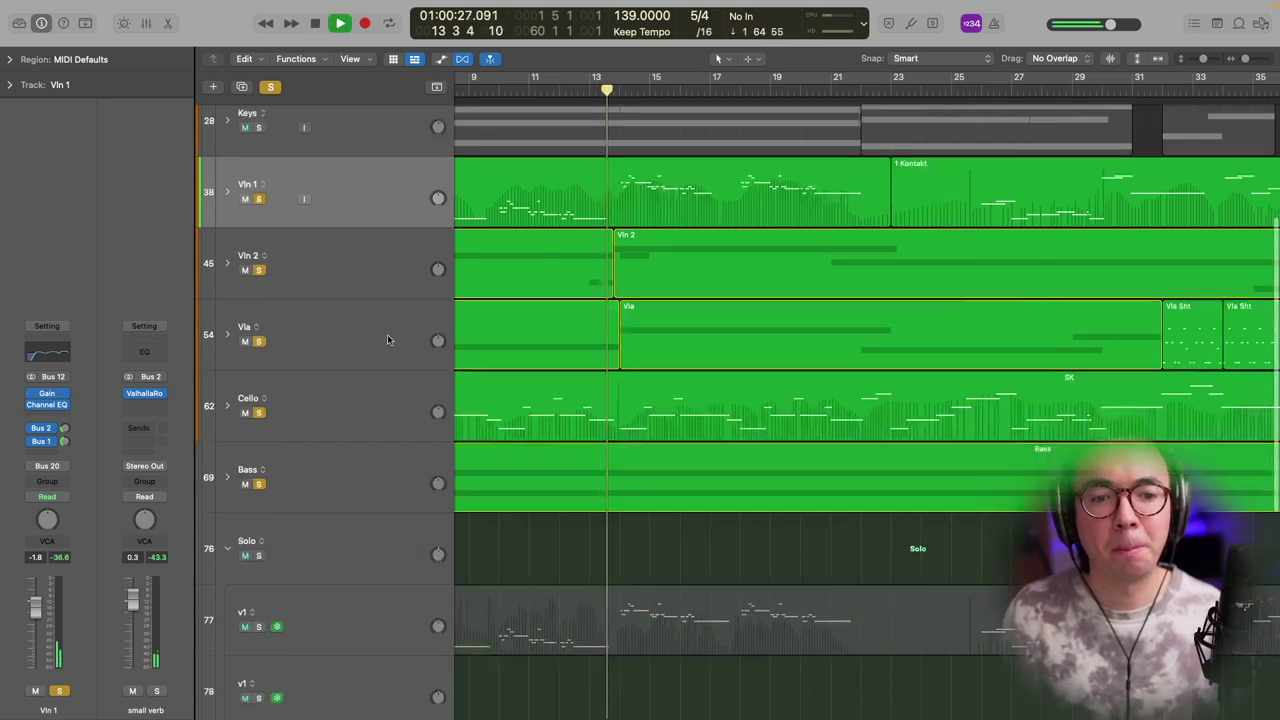
left_click(227, 454)
left_click(258, 552)
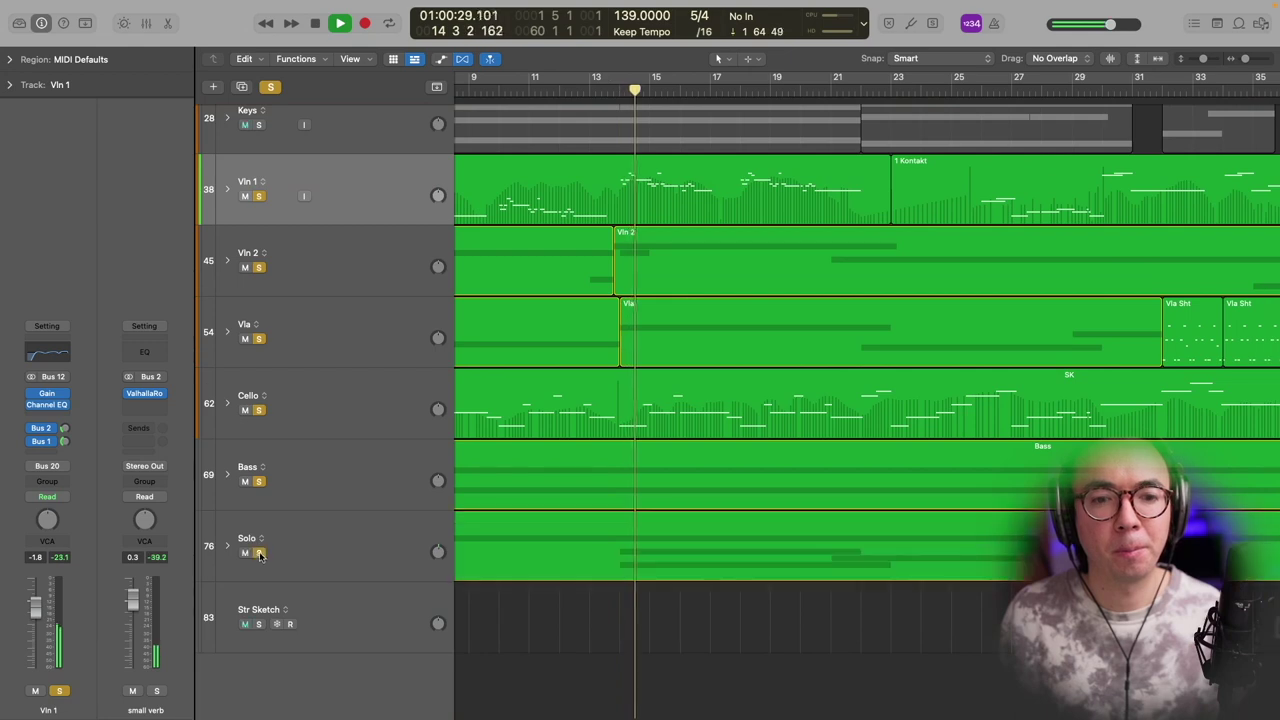
scroll(585, 150, "down", 2)
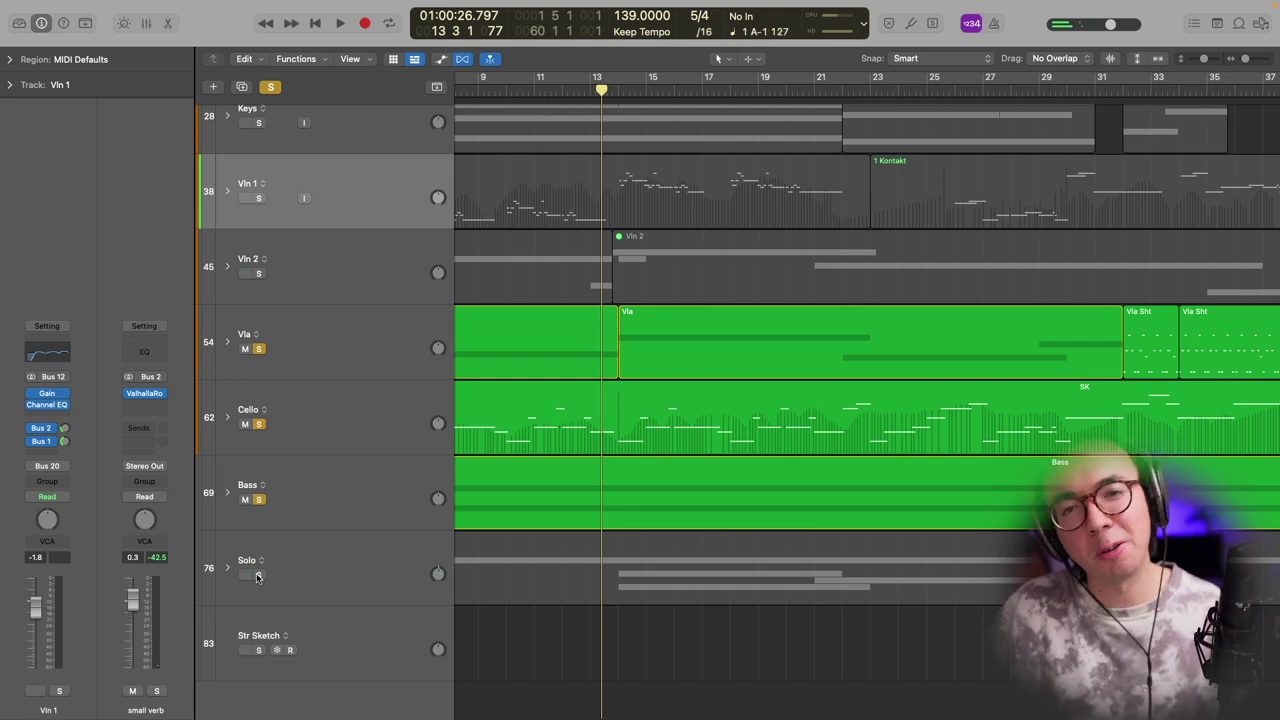
Step: Play only the soloed Vla, Cello and Bass stacks from bar 13, stop playback, and clear all solos
key("space")
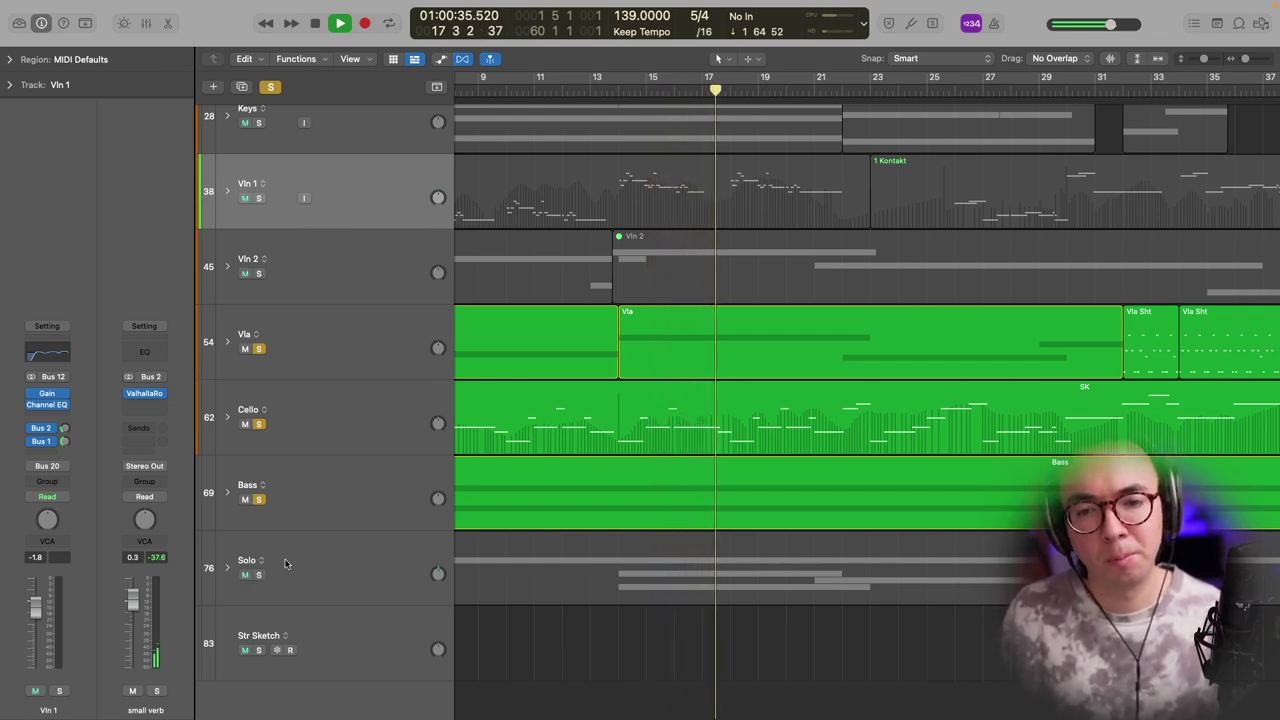
key("space")
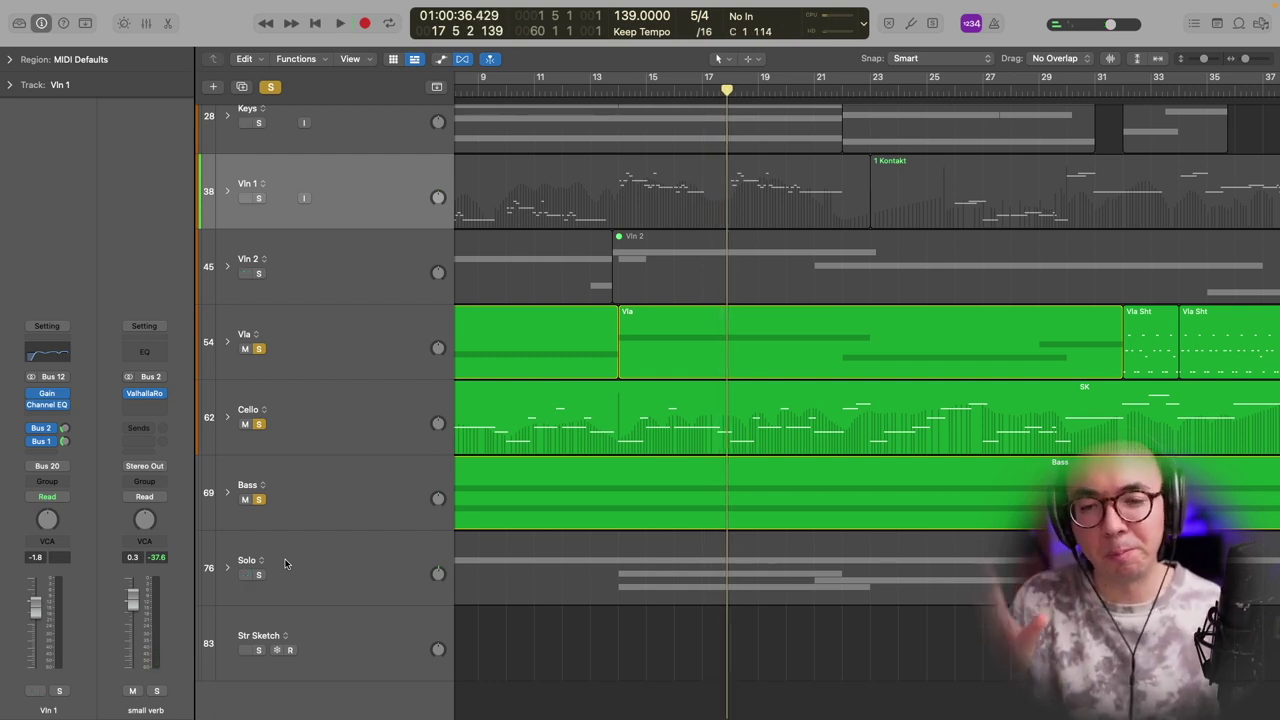
left_click(258, 499)
left_click(258, 348, "alt")
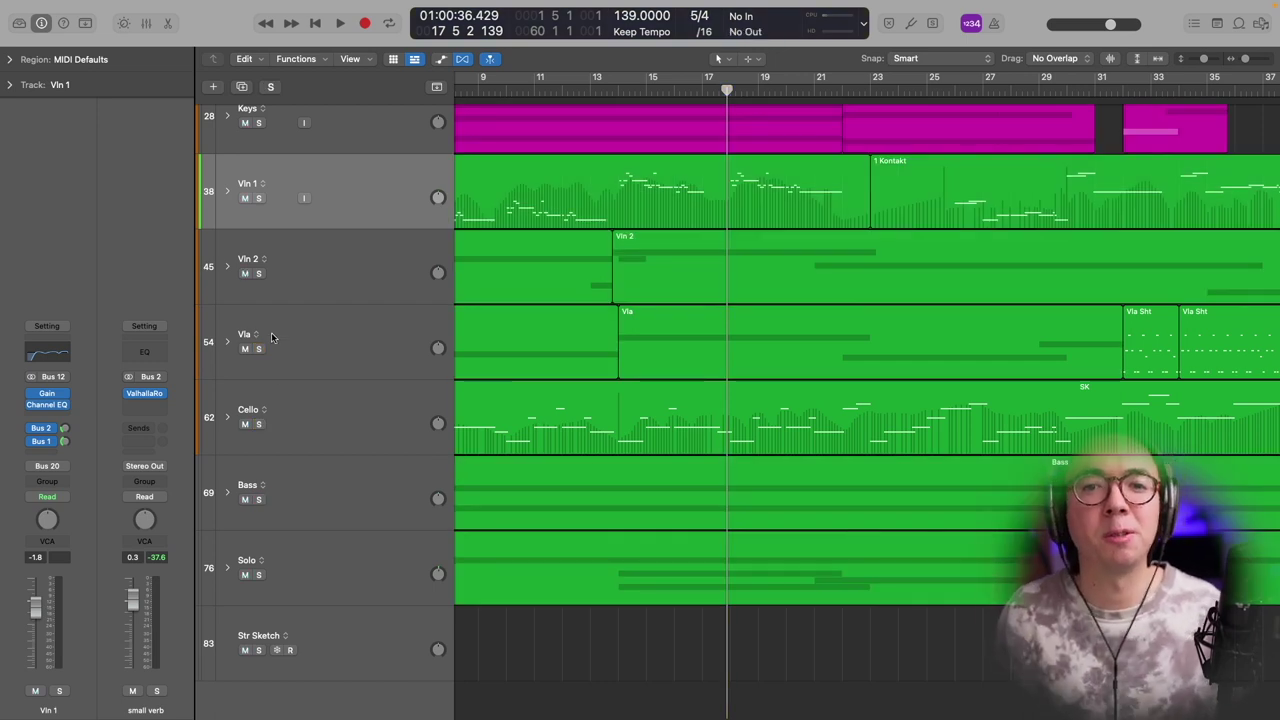
Step: Play the full arrangement from bar 14 with nothing soloed and stop after a short passage
left_click(620, 101)
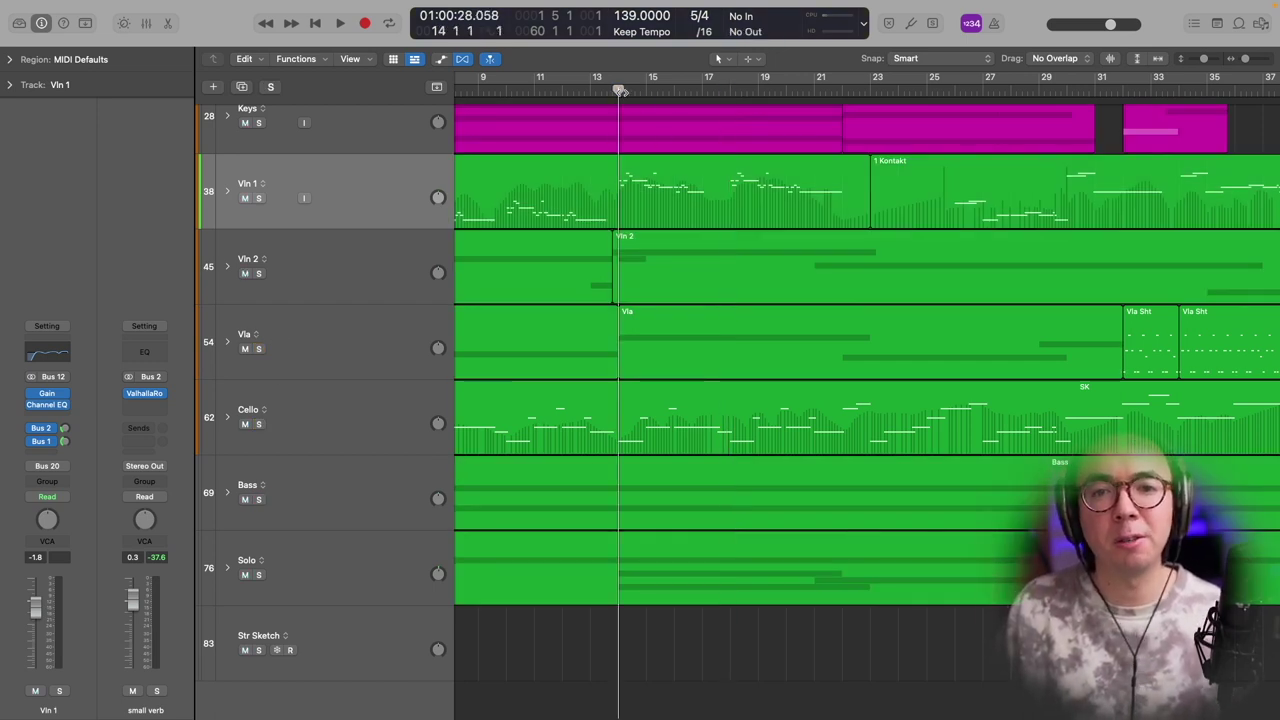
key("space")
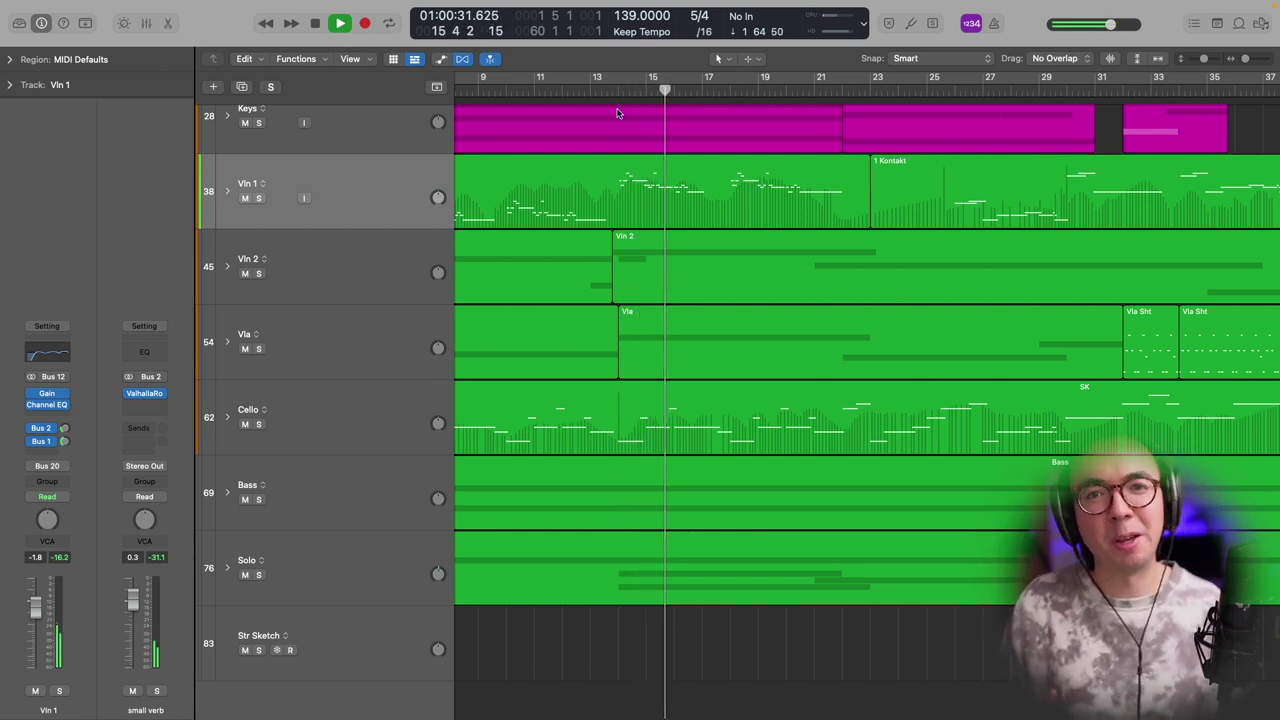
key("space")
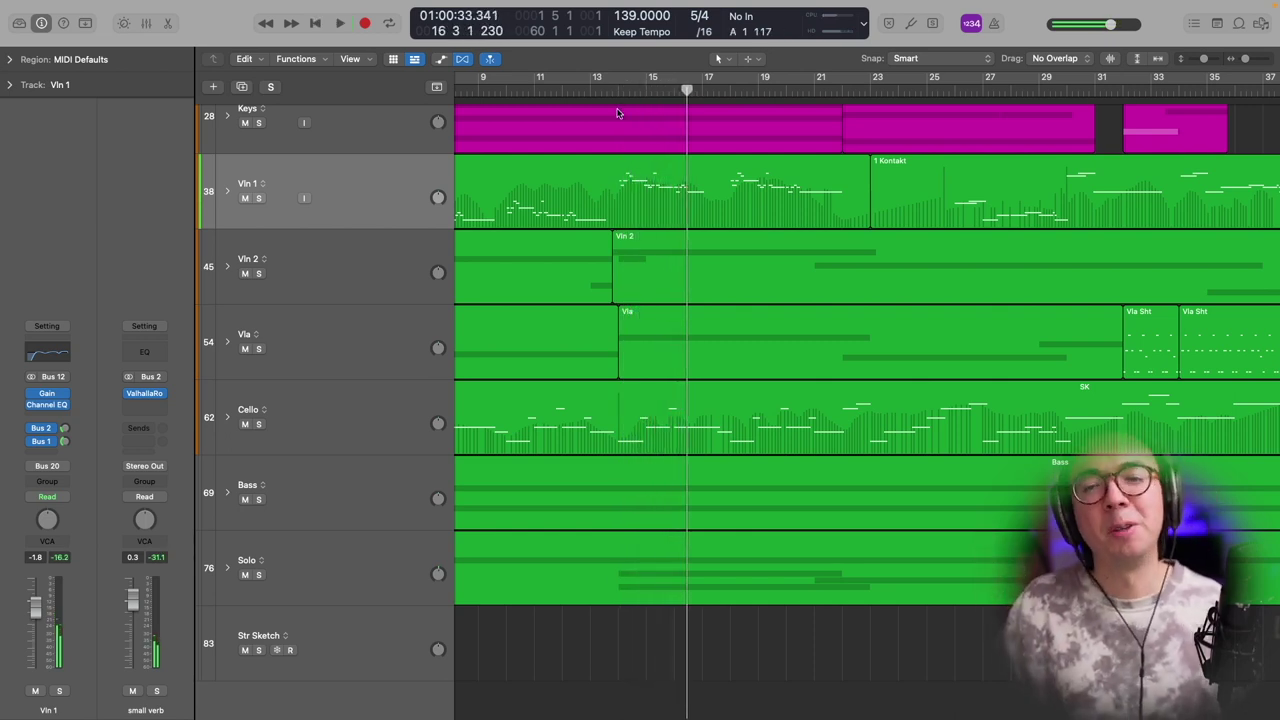
key("z")
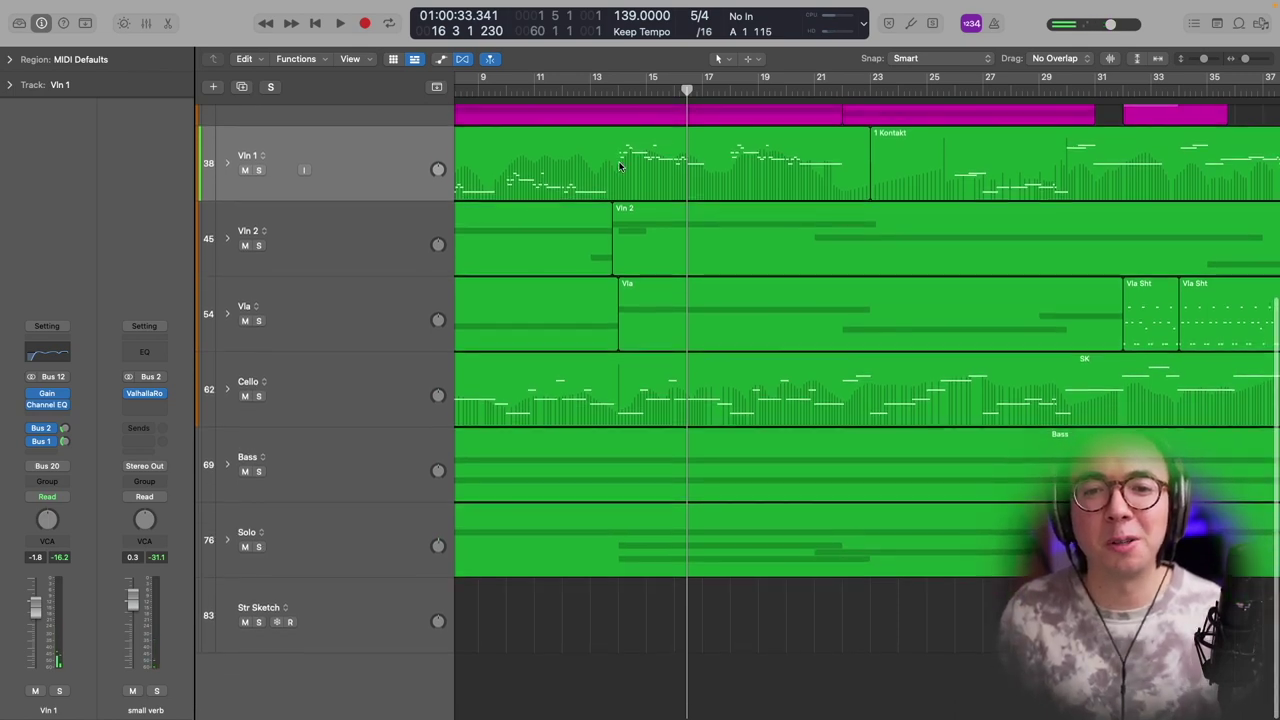
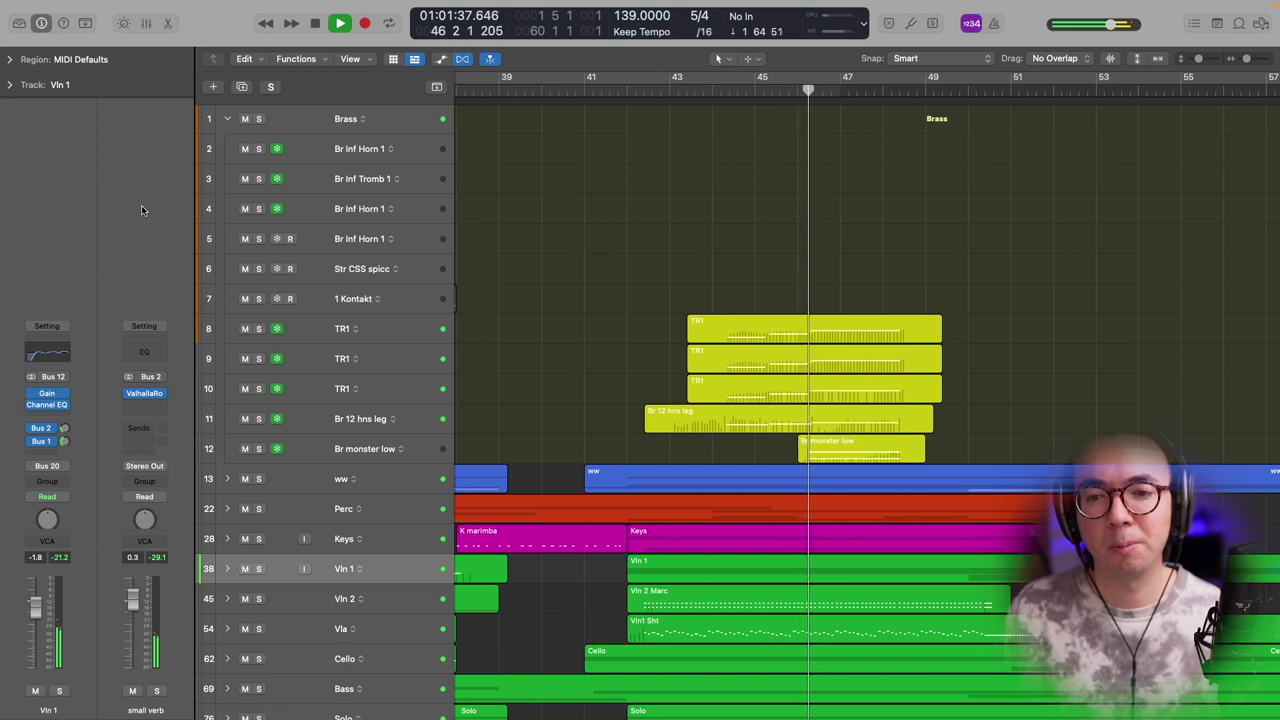
Step: Stop playback in bar 46 and look over the expanded Brass stack against the other sections
key("space")
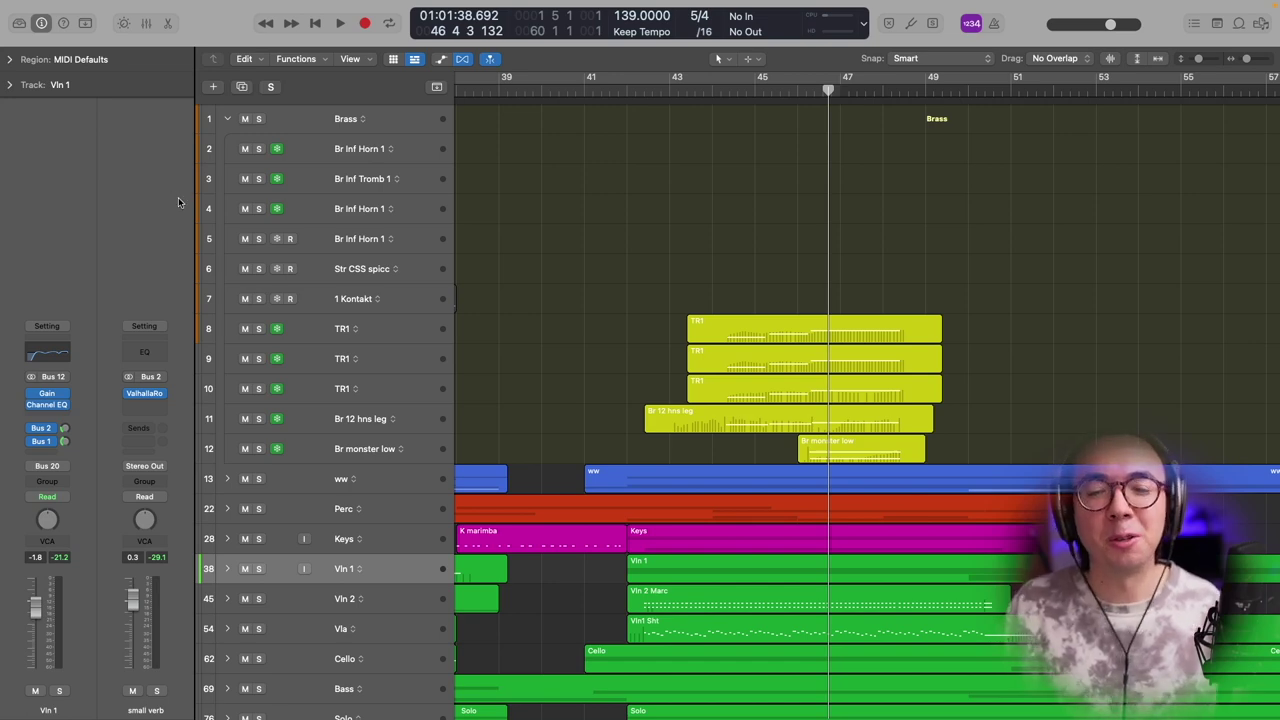
scroll(406, 246, "down", 10)
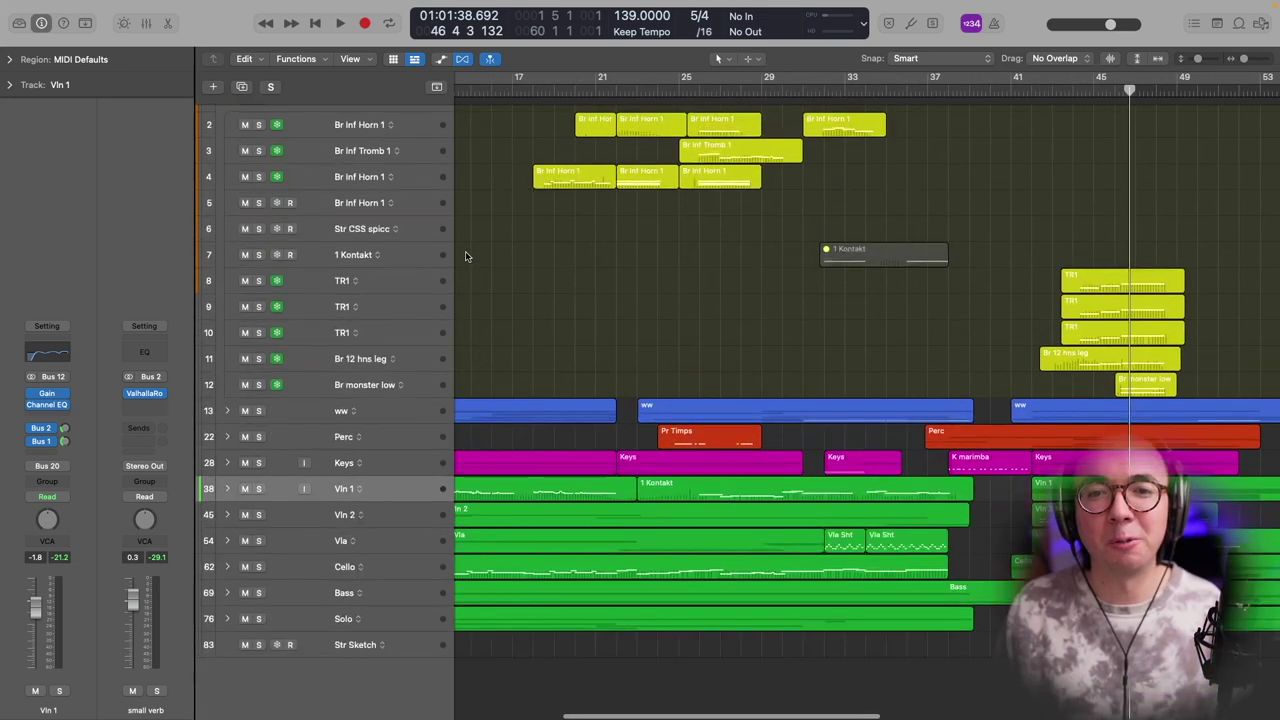
scroll(462, 254, "down", 5)
scroll(456, 250, "right", 5)
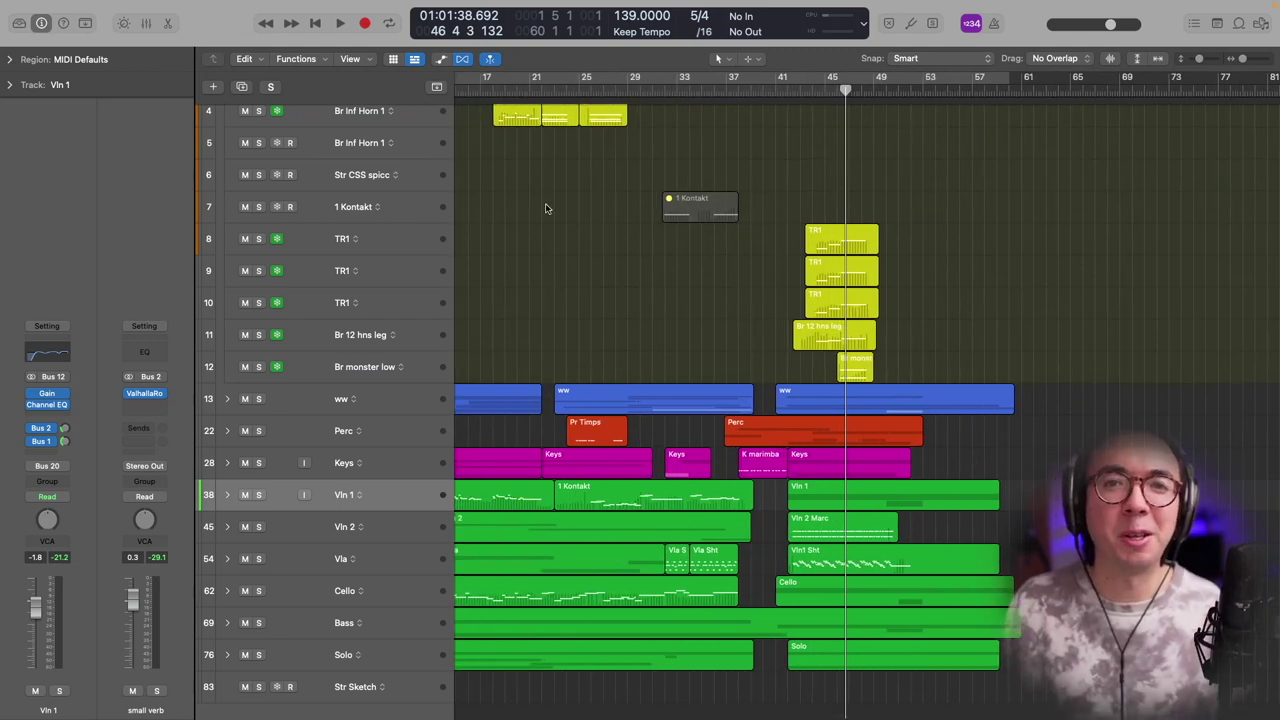
Step: Set the playhead in bar 7, solo the ww and Keys stacks, and expand the Keys stack to show its tracks
scroll(546, 208, "left", 8)
scroll(547, 207, "up", 3)
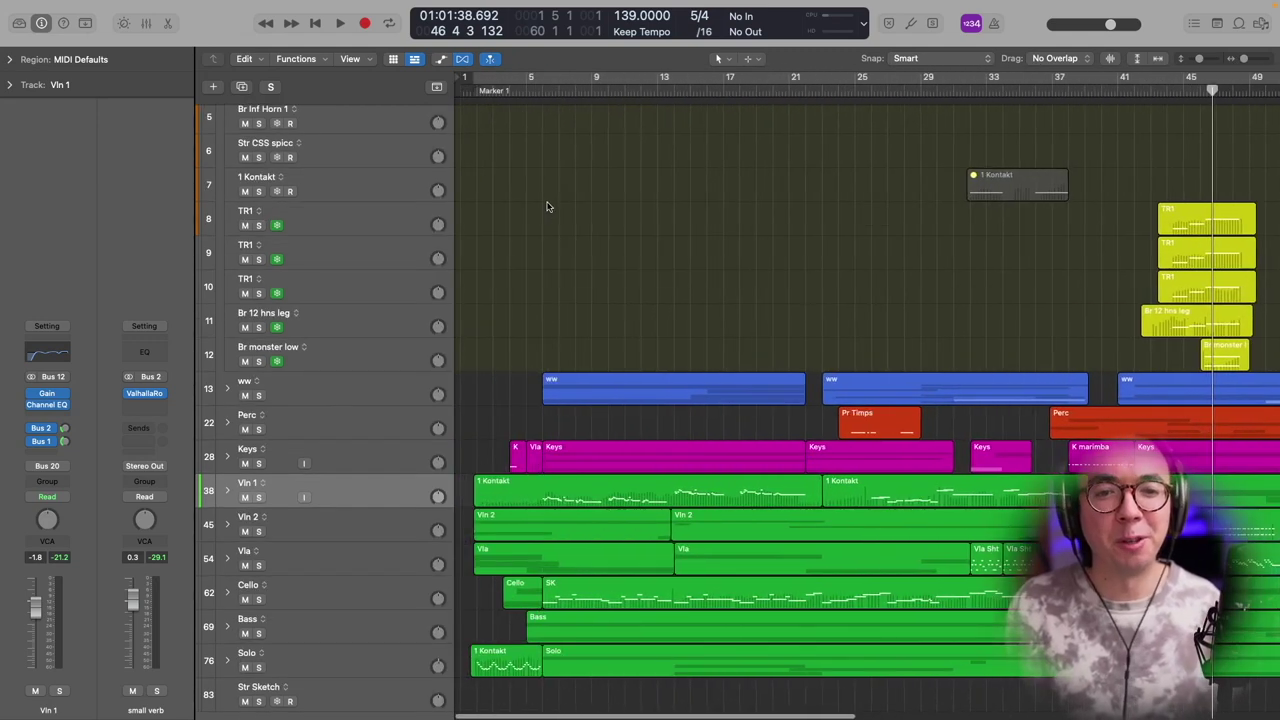
left_click(564, 92)
scroll(326, 268, "up", 5)
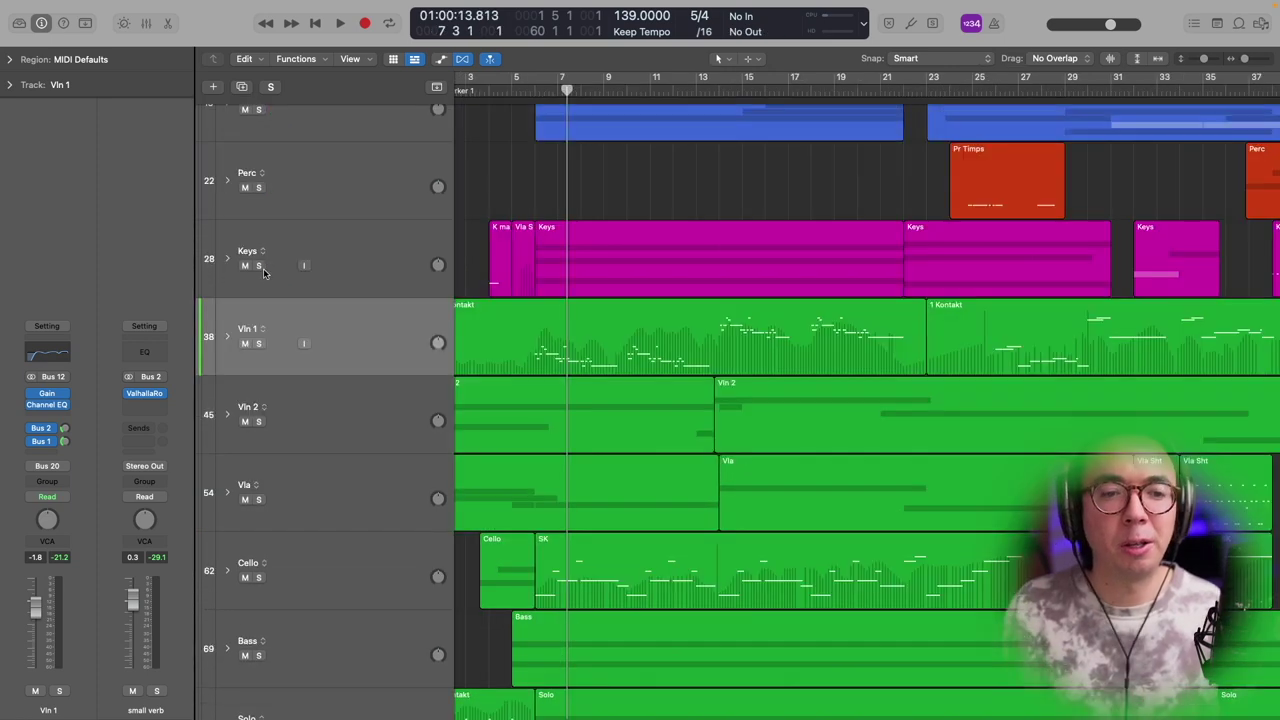
scroll(326, 268, "down", 2)
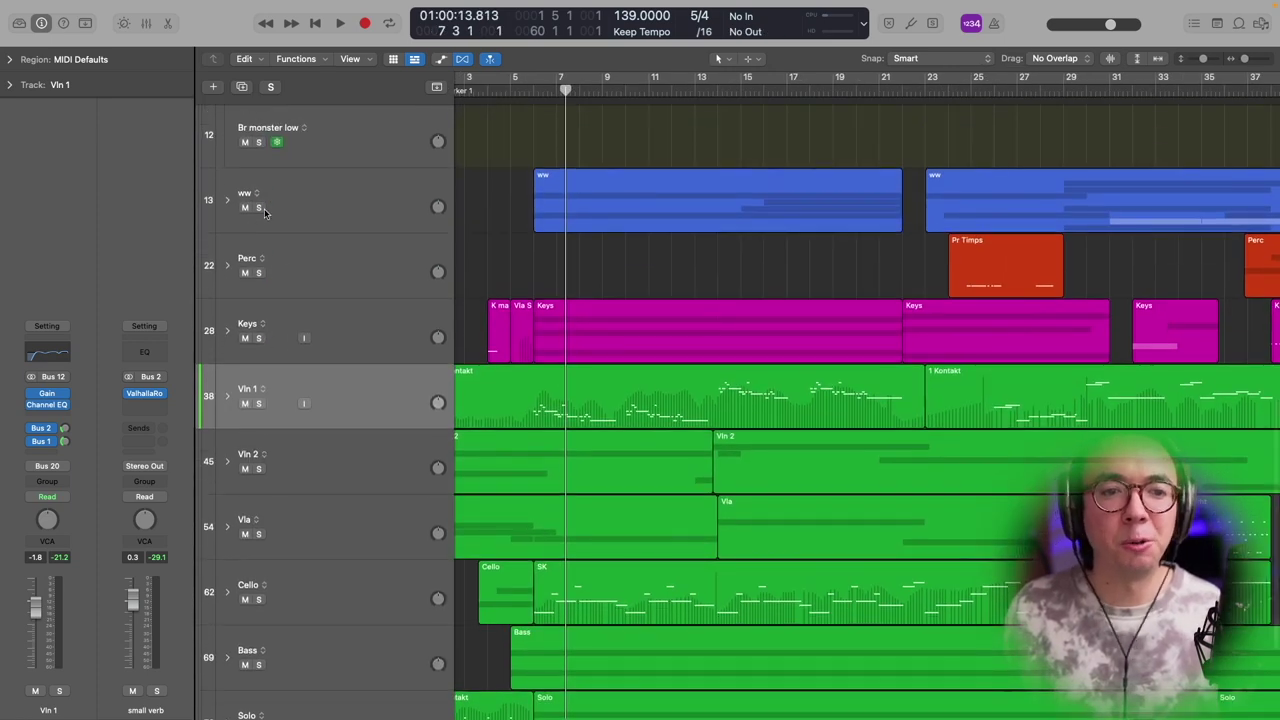
left_click(258, 207)
left_click(258, 338)
left_click(227, 330)
scroll(445, 350, "down", 2)
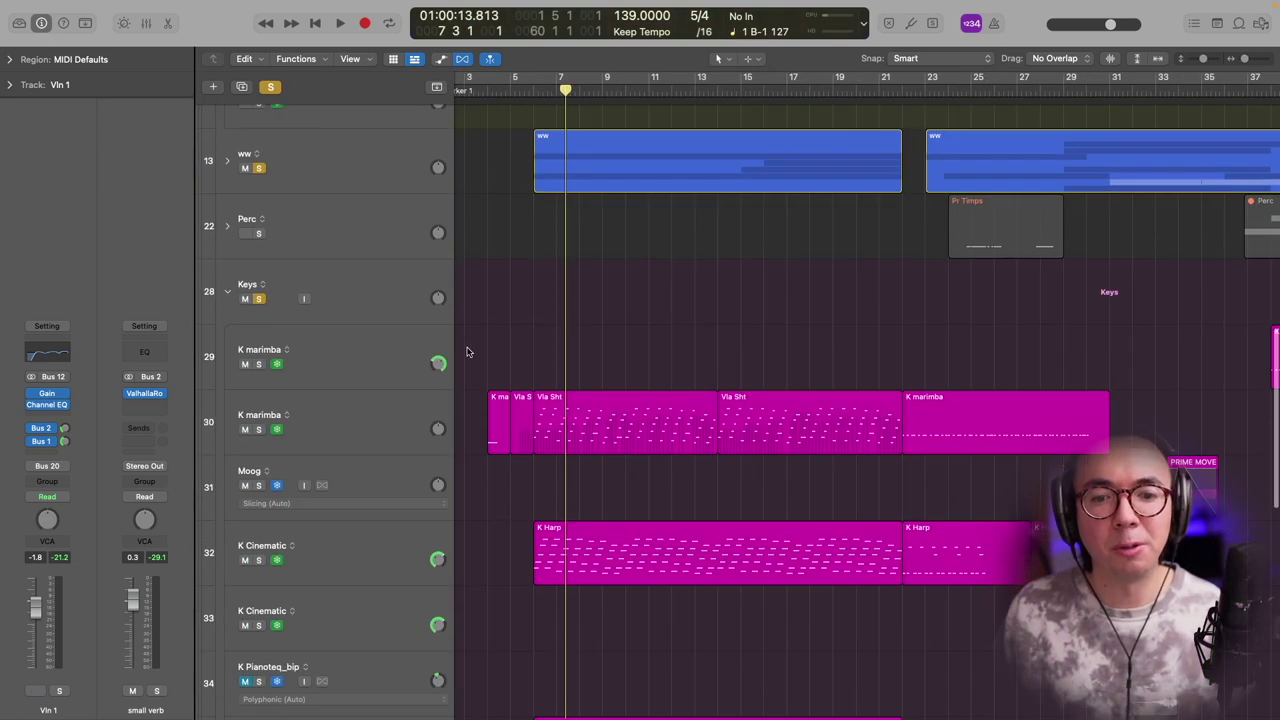
Step: Play the soloed woodwinds and keys from bar 7, add the Vla stack to the solo during playback, and stop
key("space")
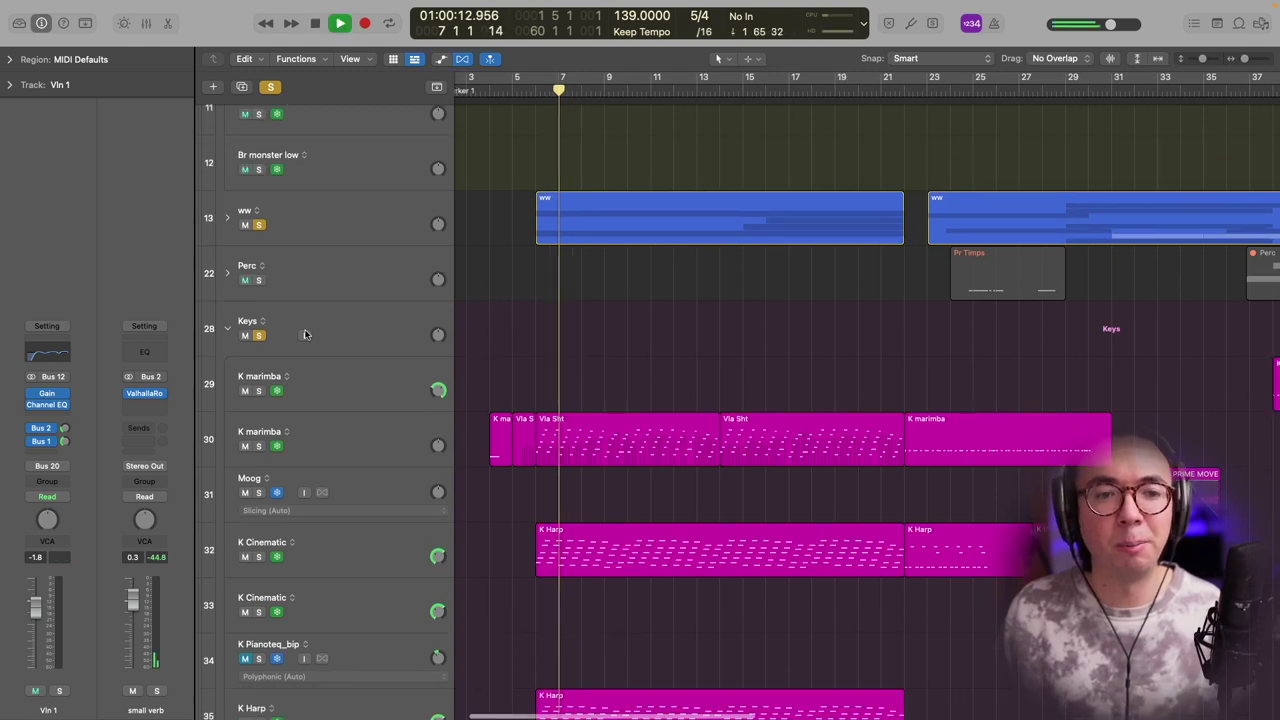
scroll(303, 269, "down", 1)
scroll(332, 284, "down", 3)
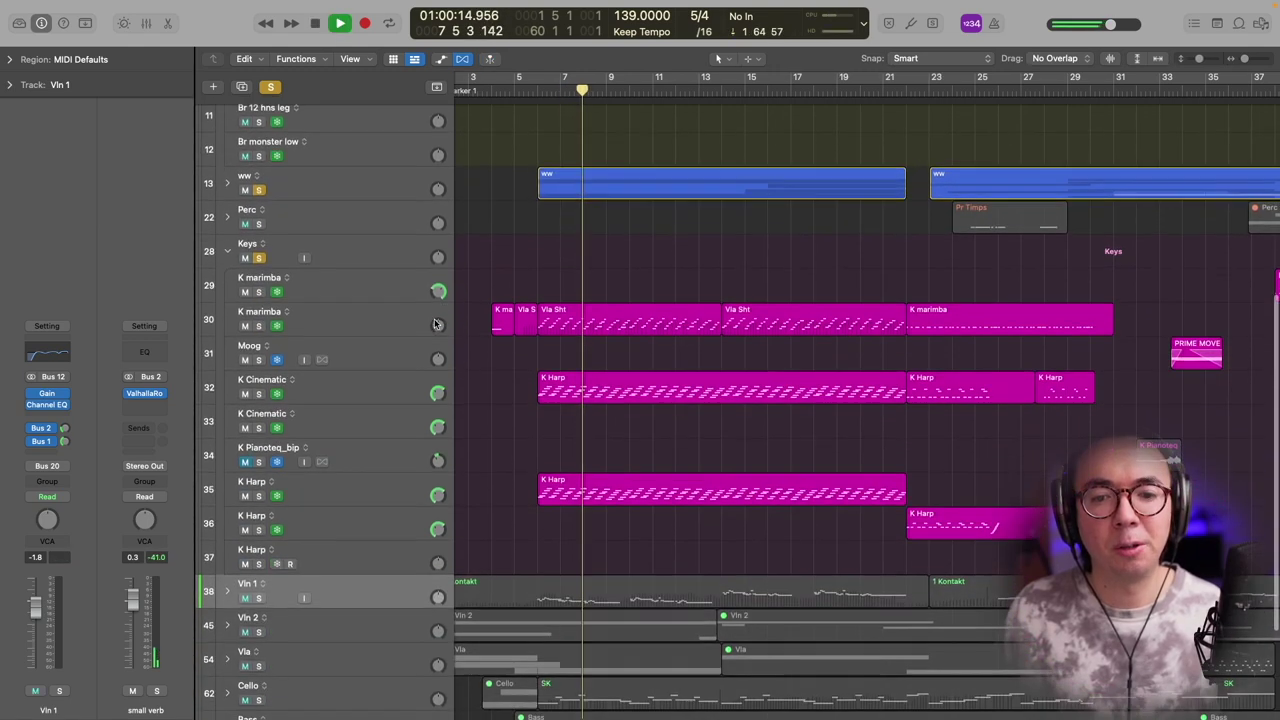
scroll(252, 652, "down", 1)
left_click(258, 621)
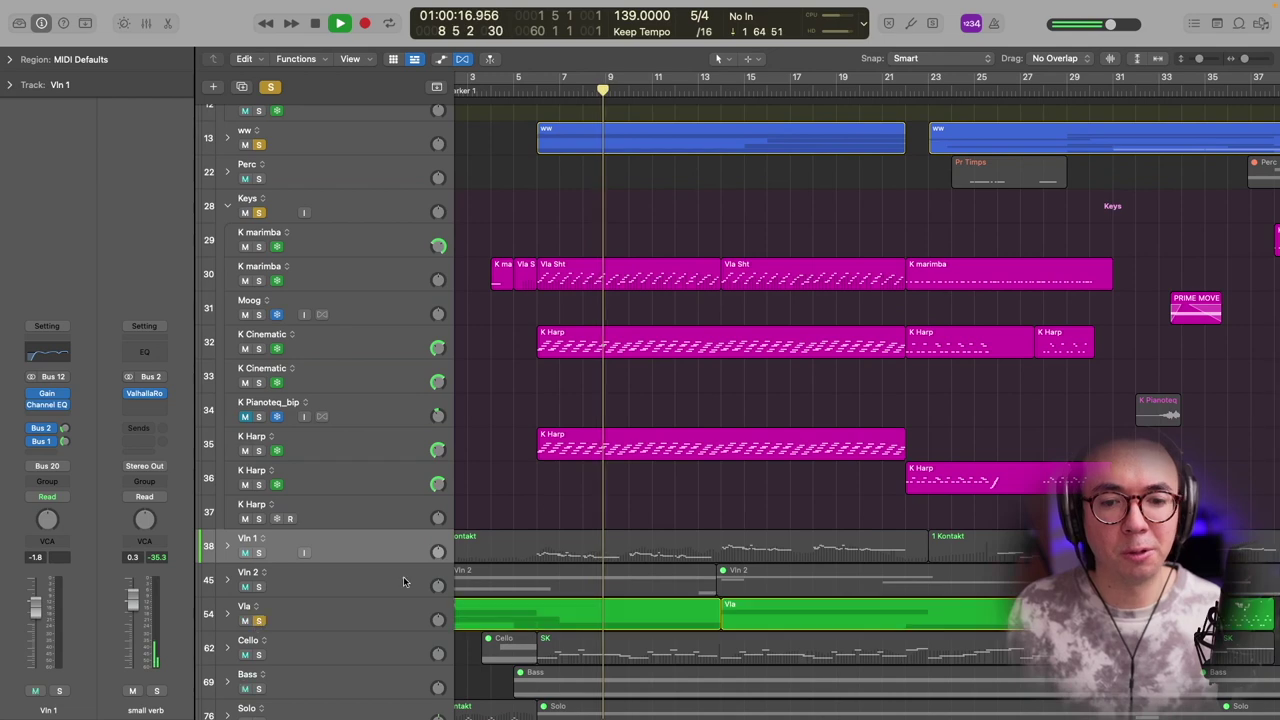
scroll(334, 596, "up", 2)
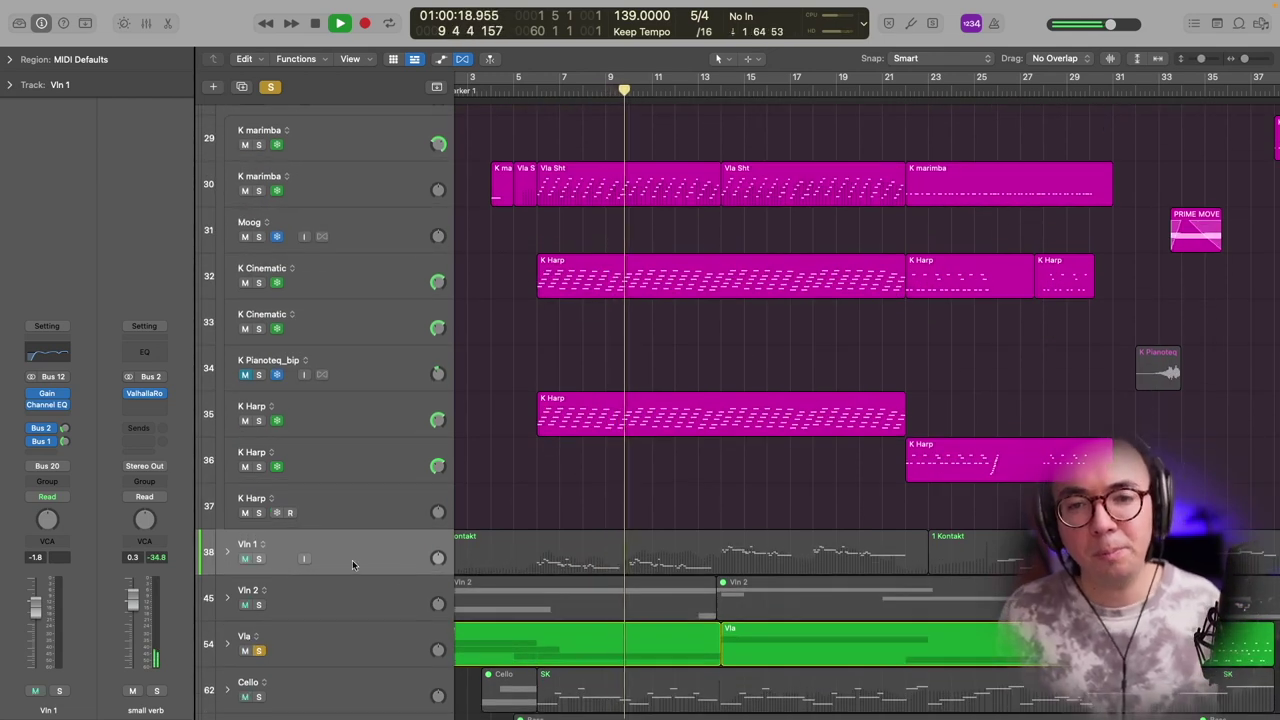
key("space")
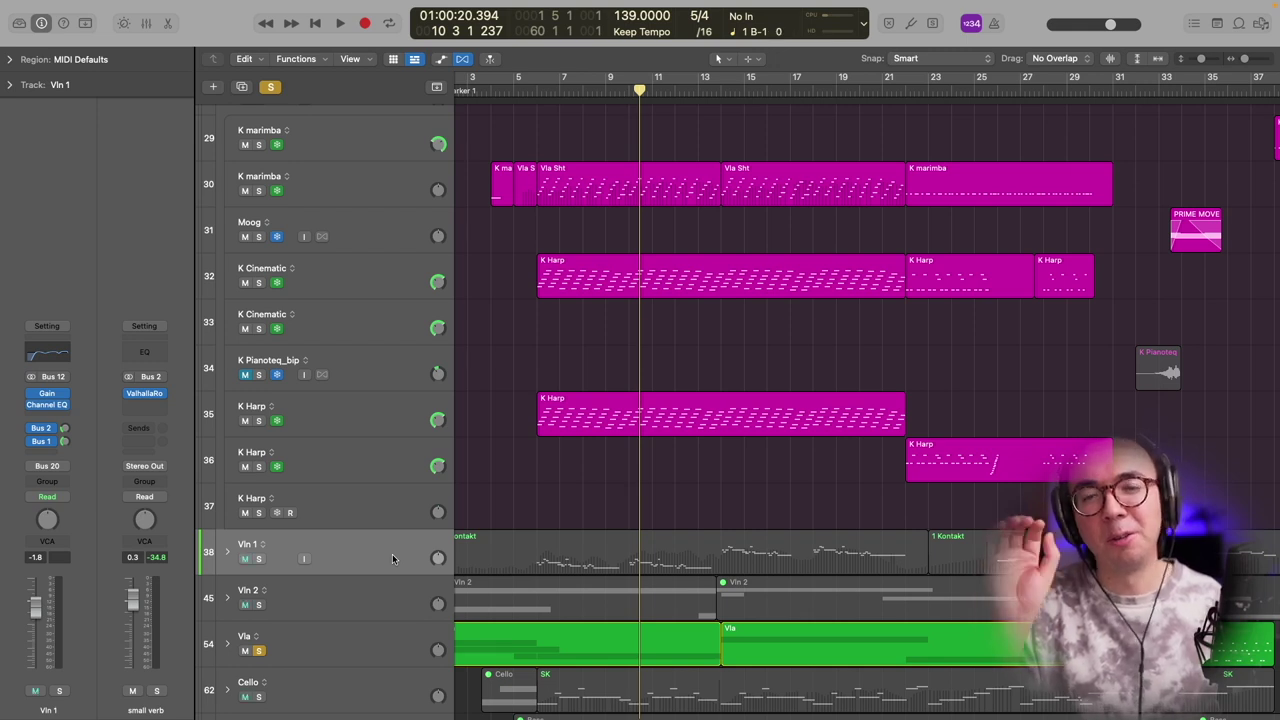
Step: Clear all solos and play the full arrangement from around bar 5, stopping in bar 7
scroll(392, 554, "left", 2)
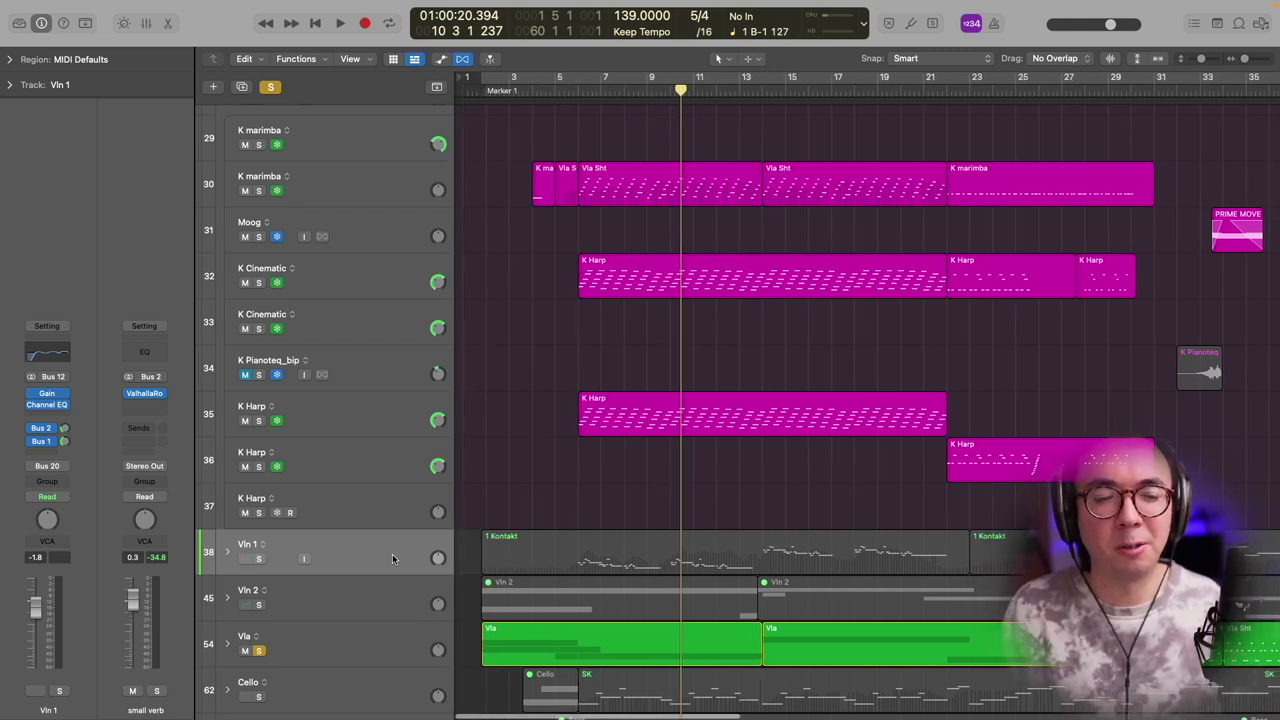
left_click(270, 87)
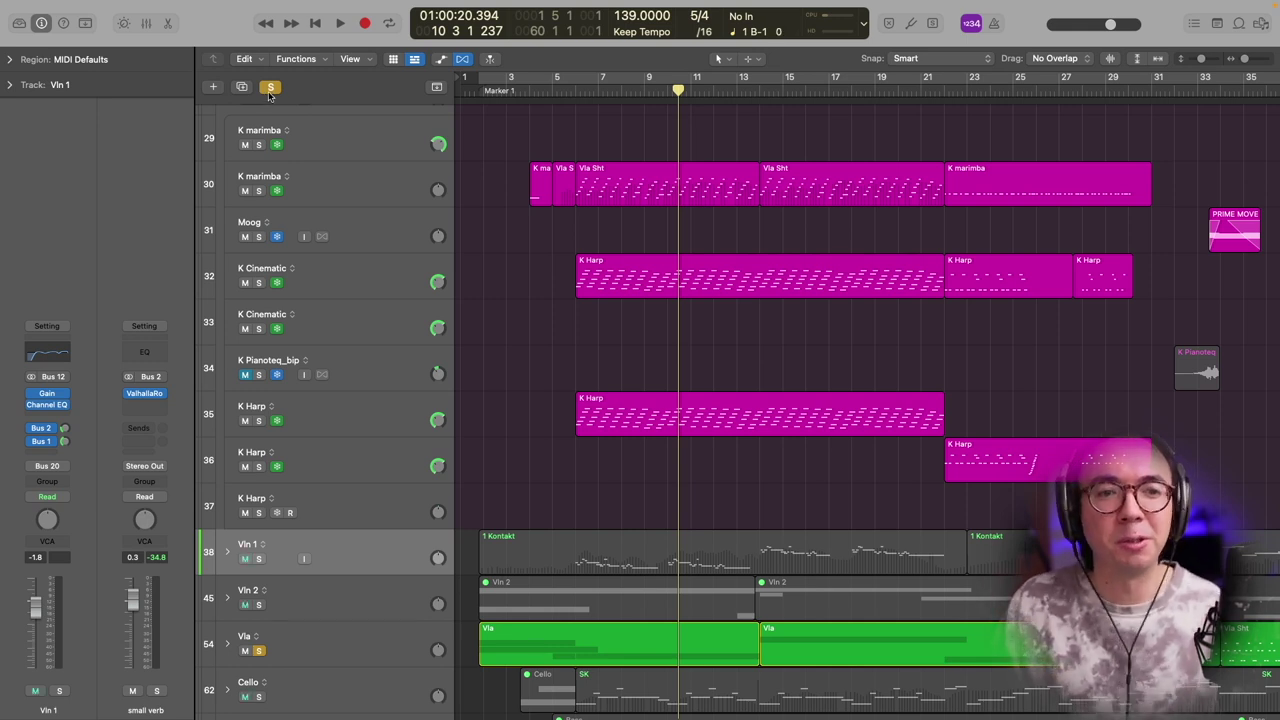
left_click(566, 86)
key("space")
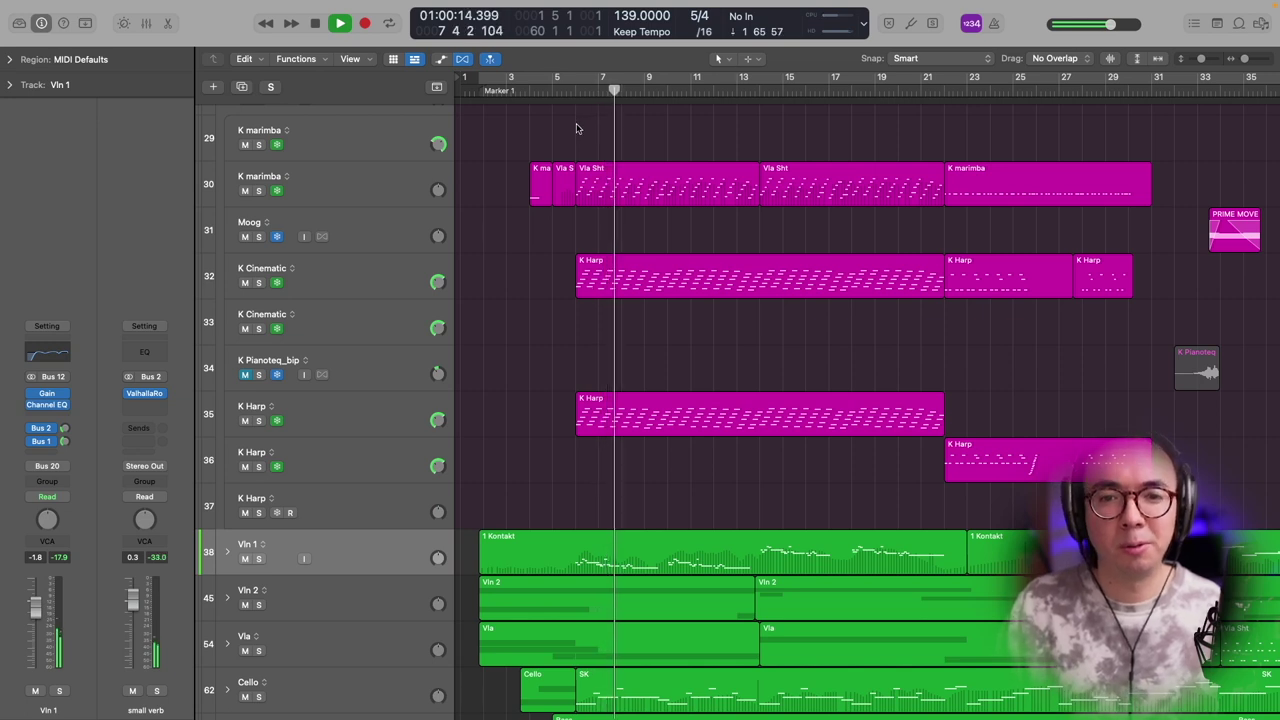
key("space")
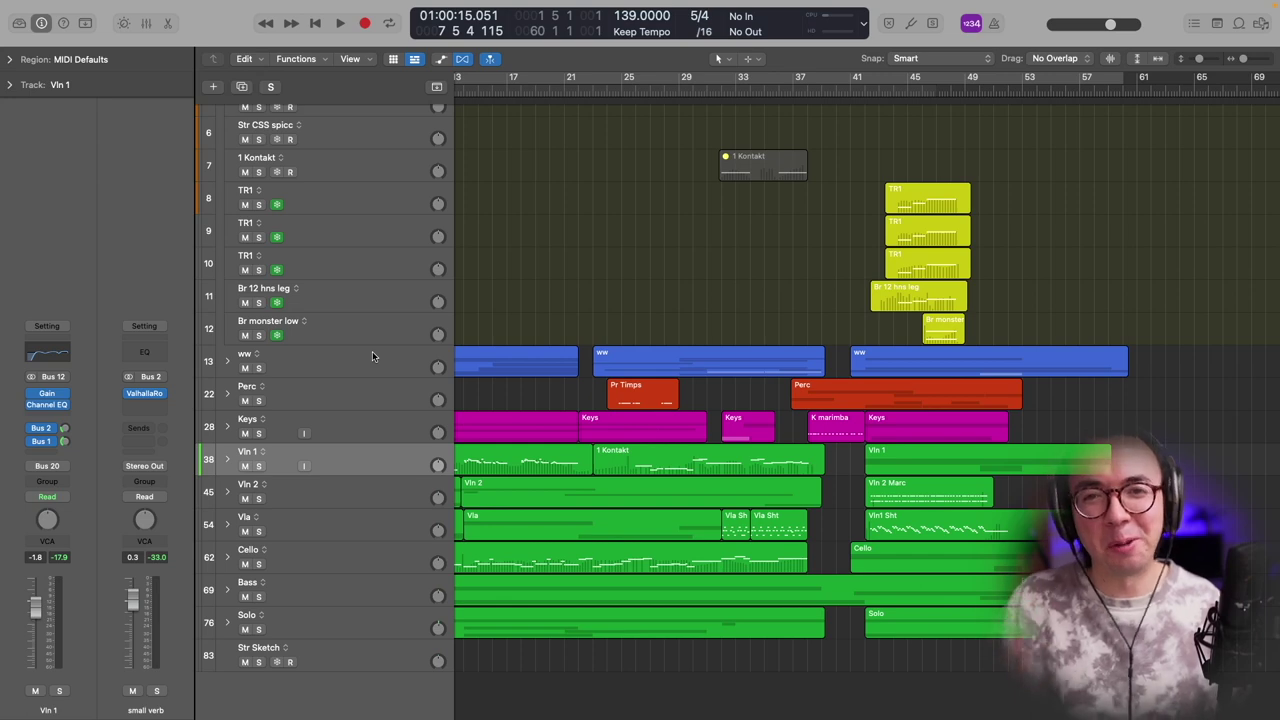
Step: Play the full arrangement from bar 43 with the Brass stack's tracks in view, and stop in bar 44
left_click(871, 100)
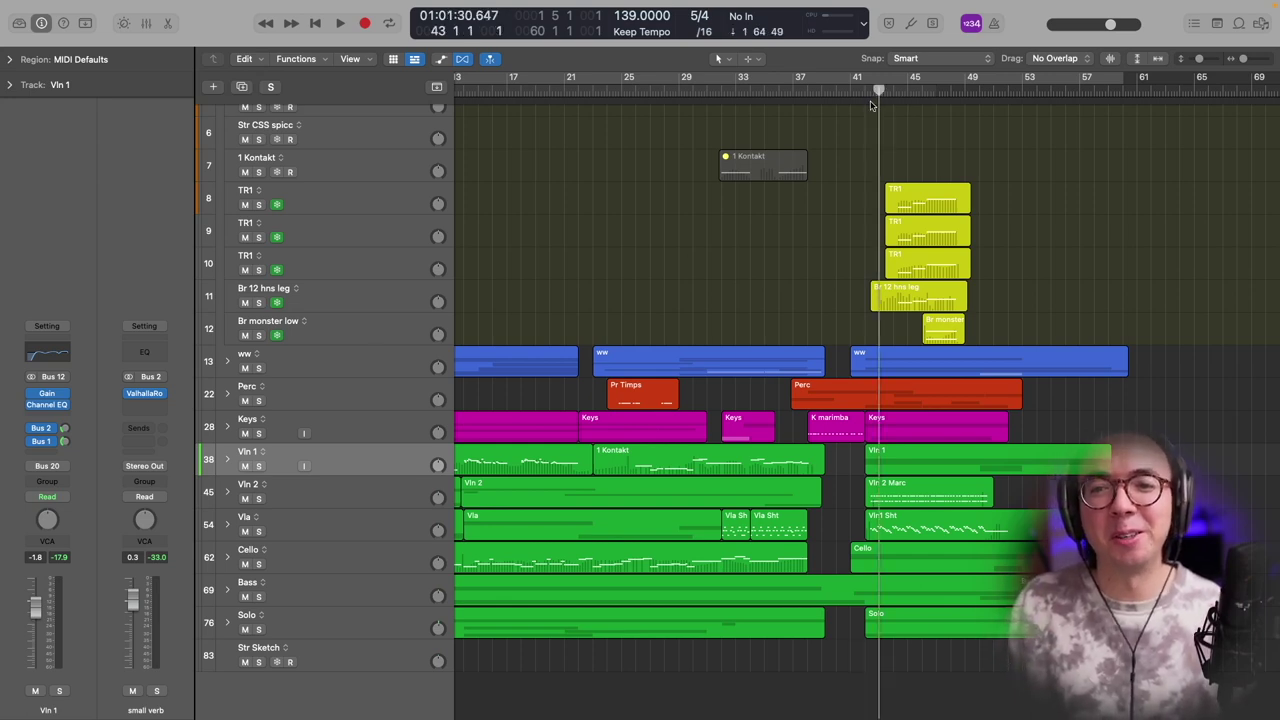
key("super+Right")
key("super+Down")
key("space")
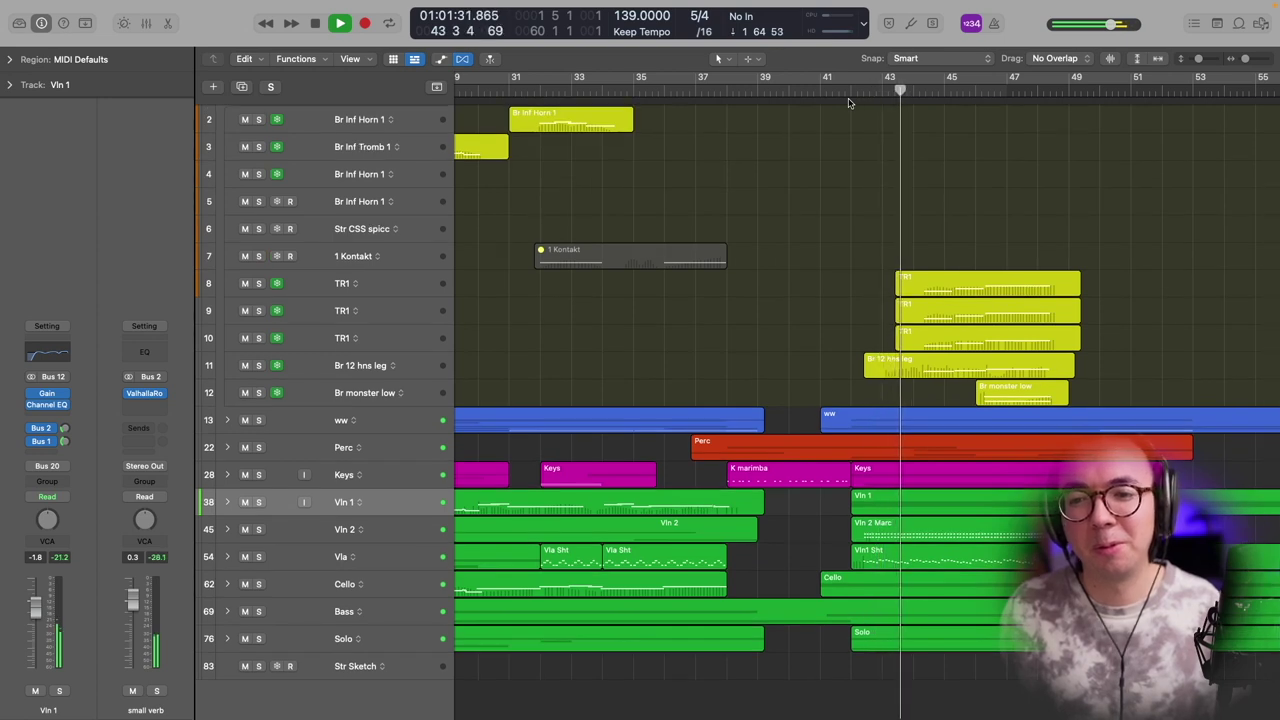
key("space")
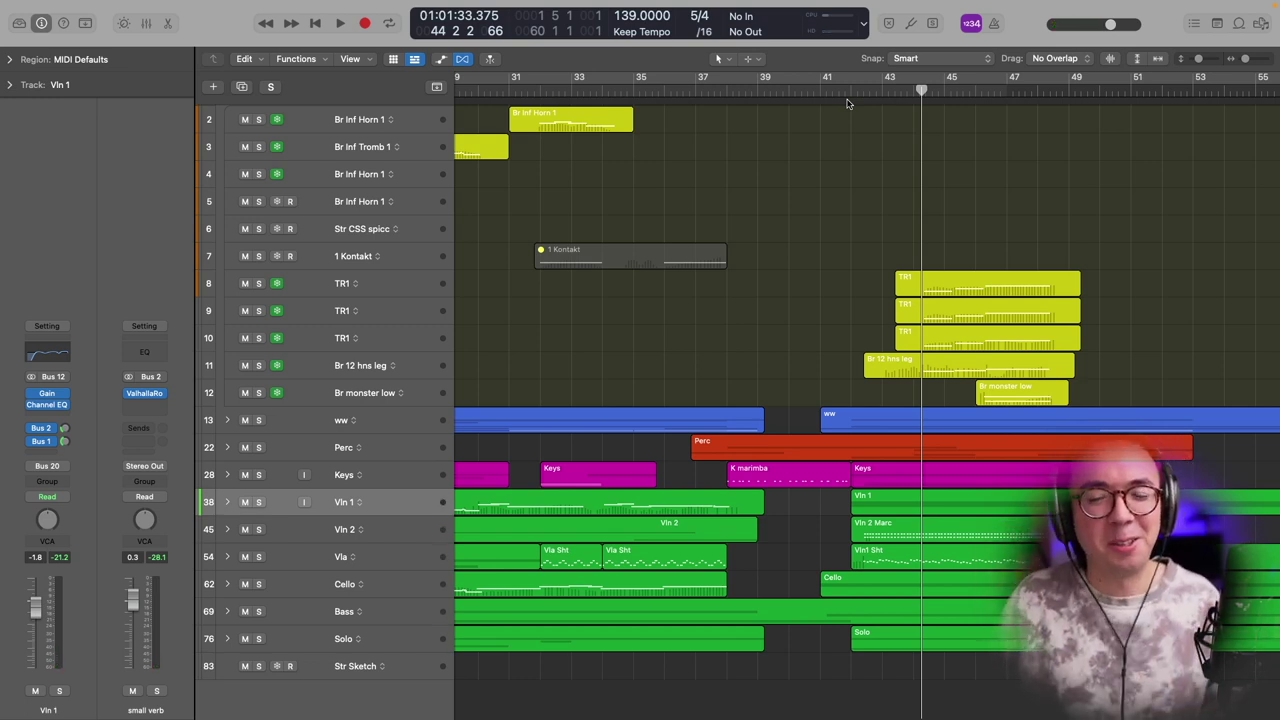
left_click(812, 151, "ctrl+alt")
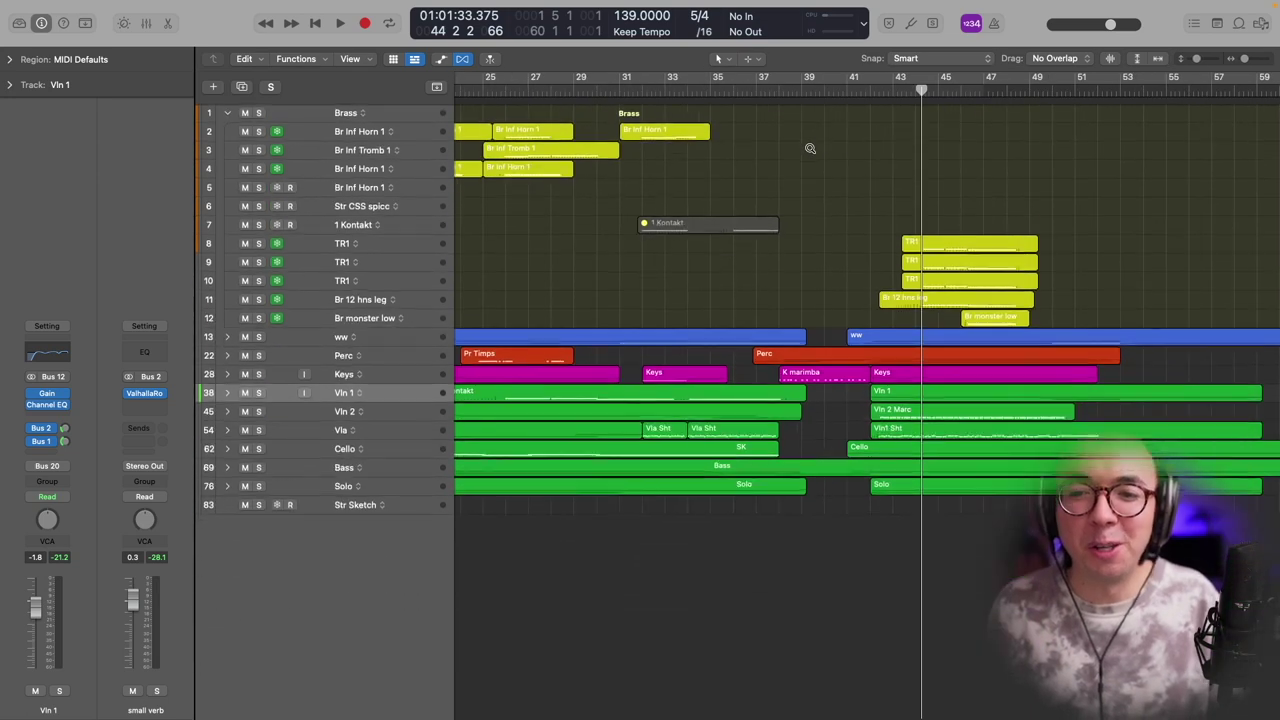
left_click(810, 150, "ctrl+alt")
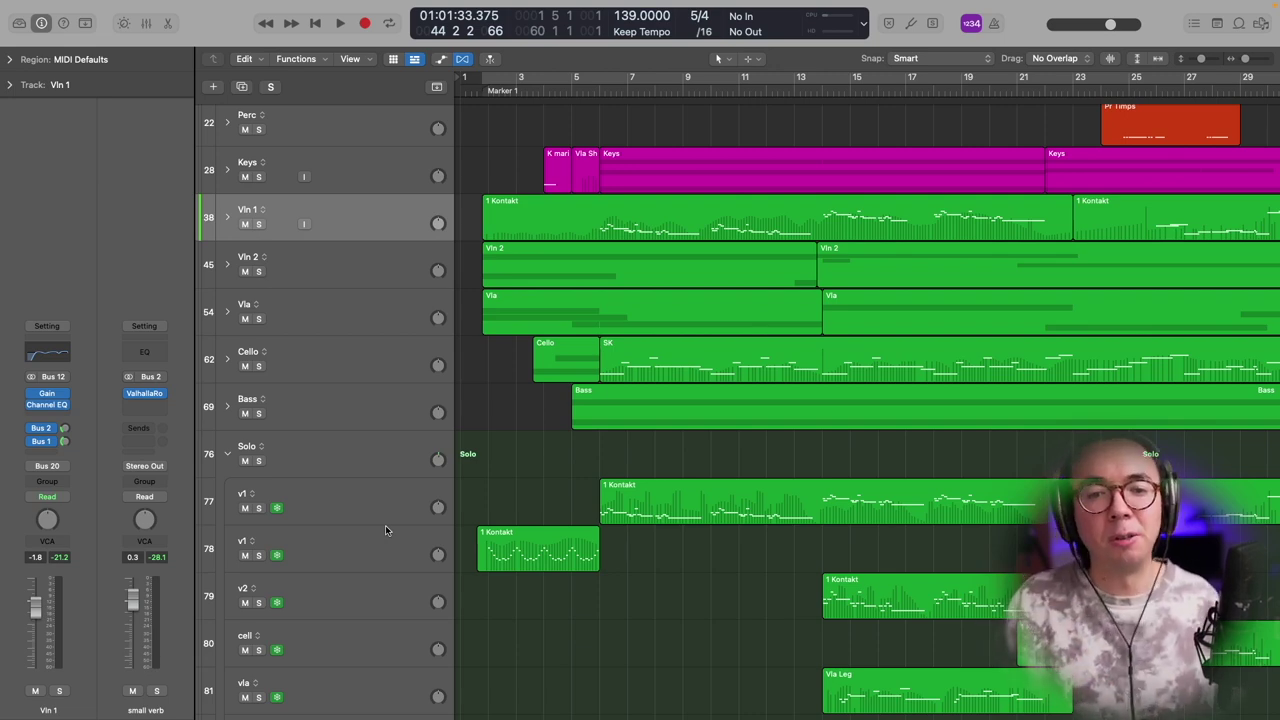
Step: Solo the second v1 track in the Solo stack, play its opening region from around bar 2, and stop in bar 3
left_click(310, 550)
left_click(258, 555)
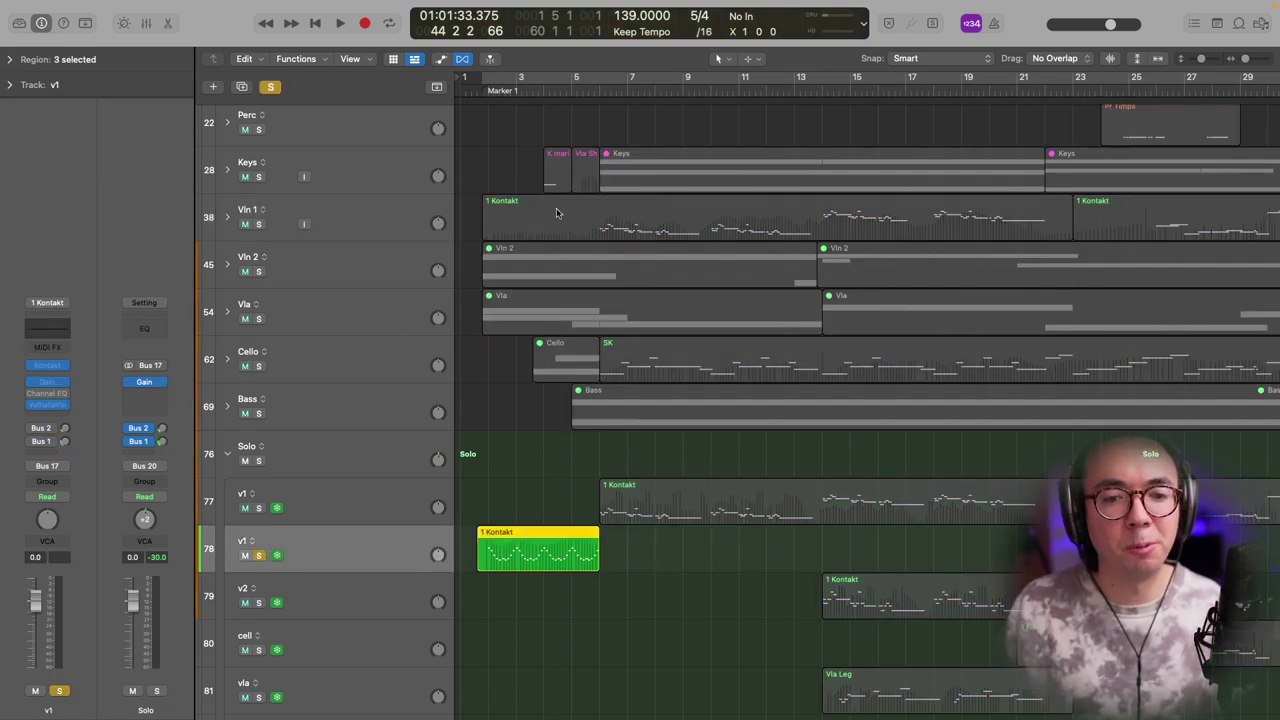
double_click(487, 90)
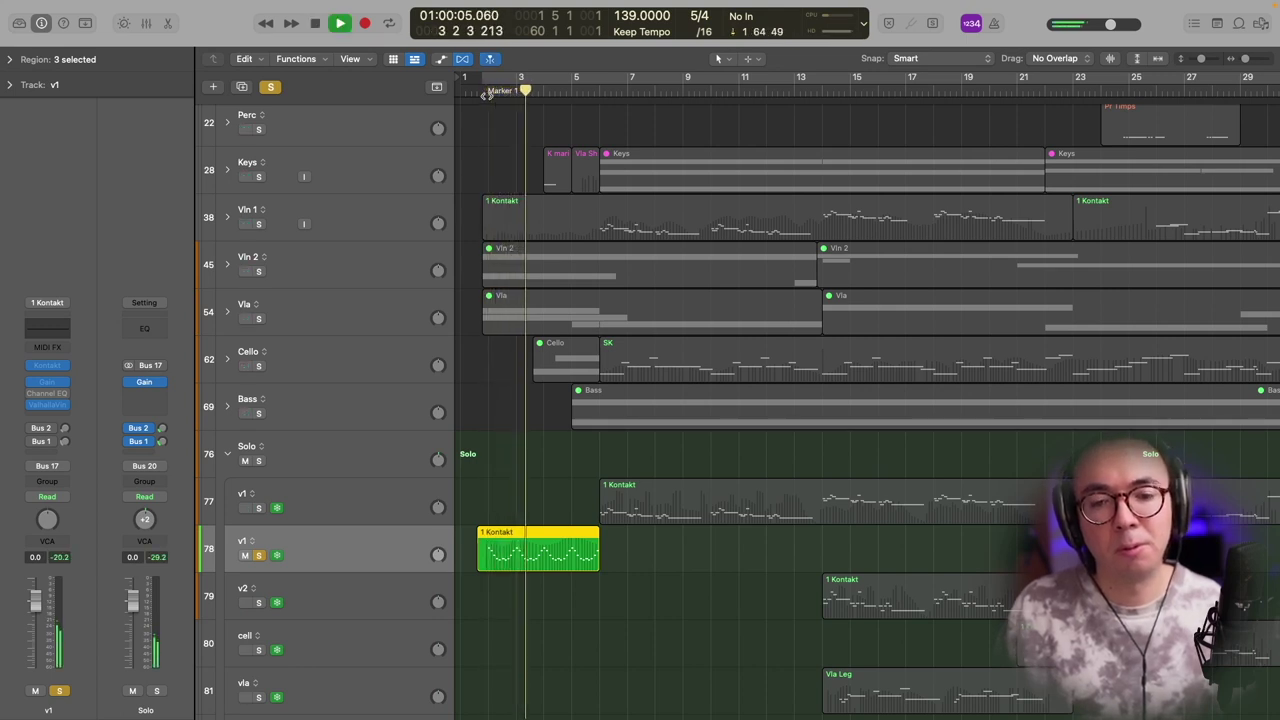
key("space")
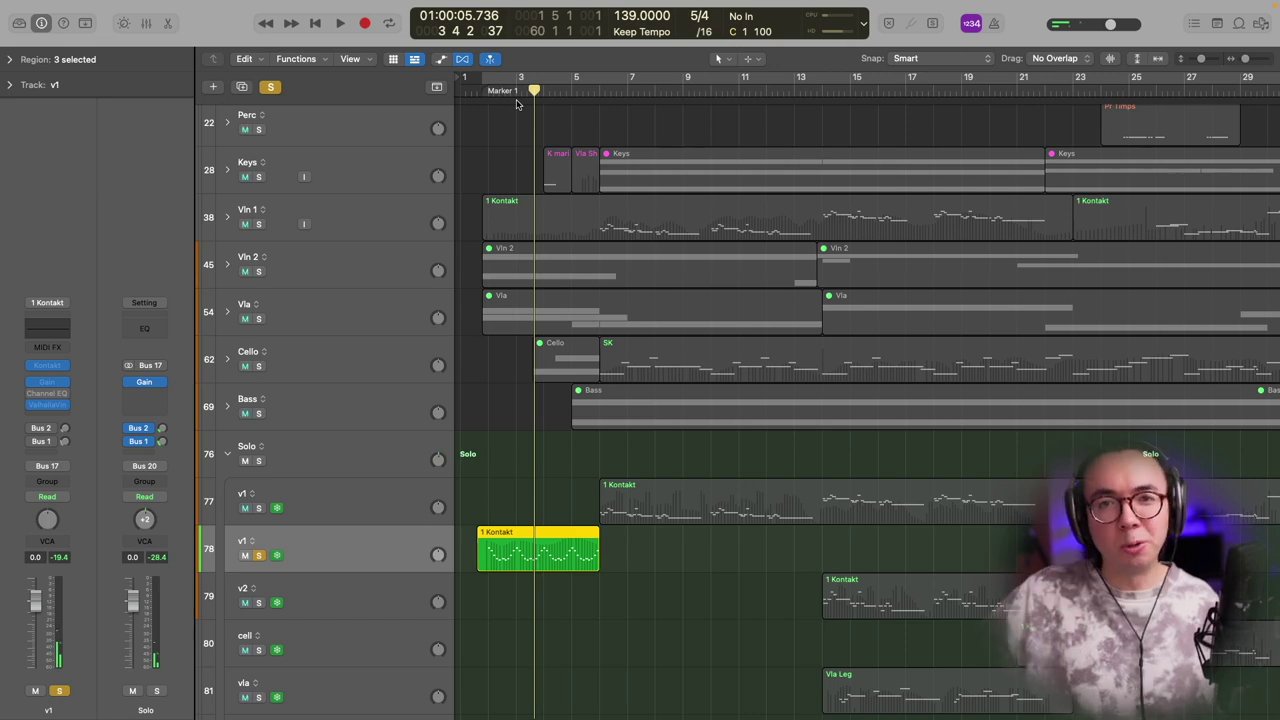